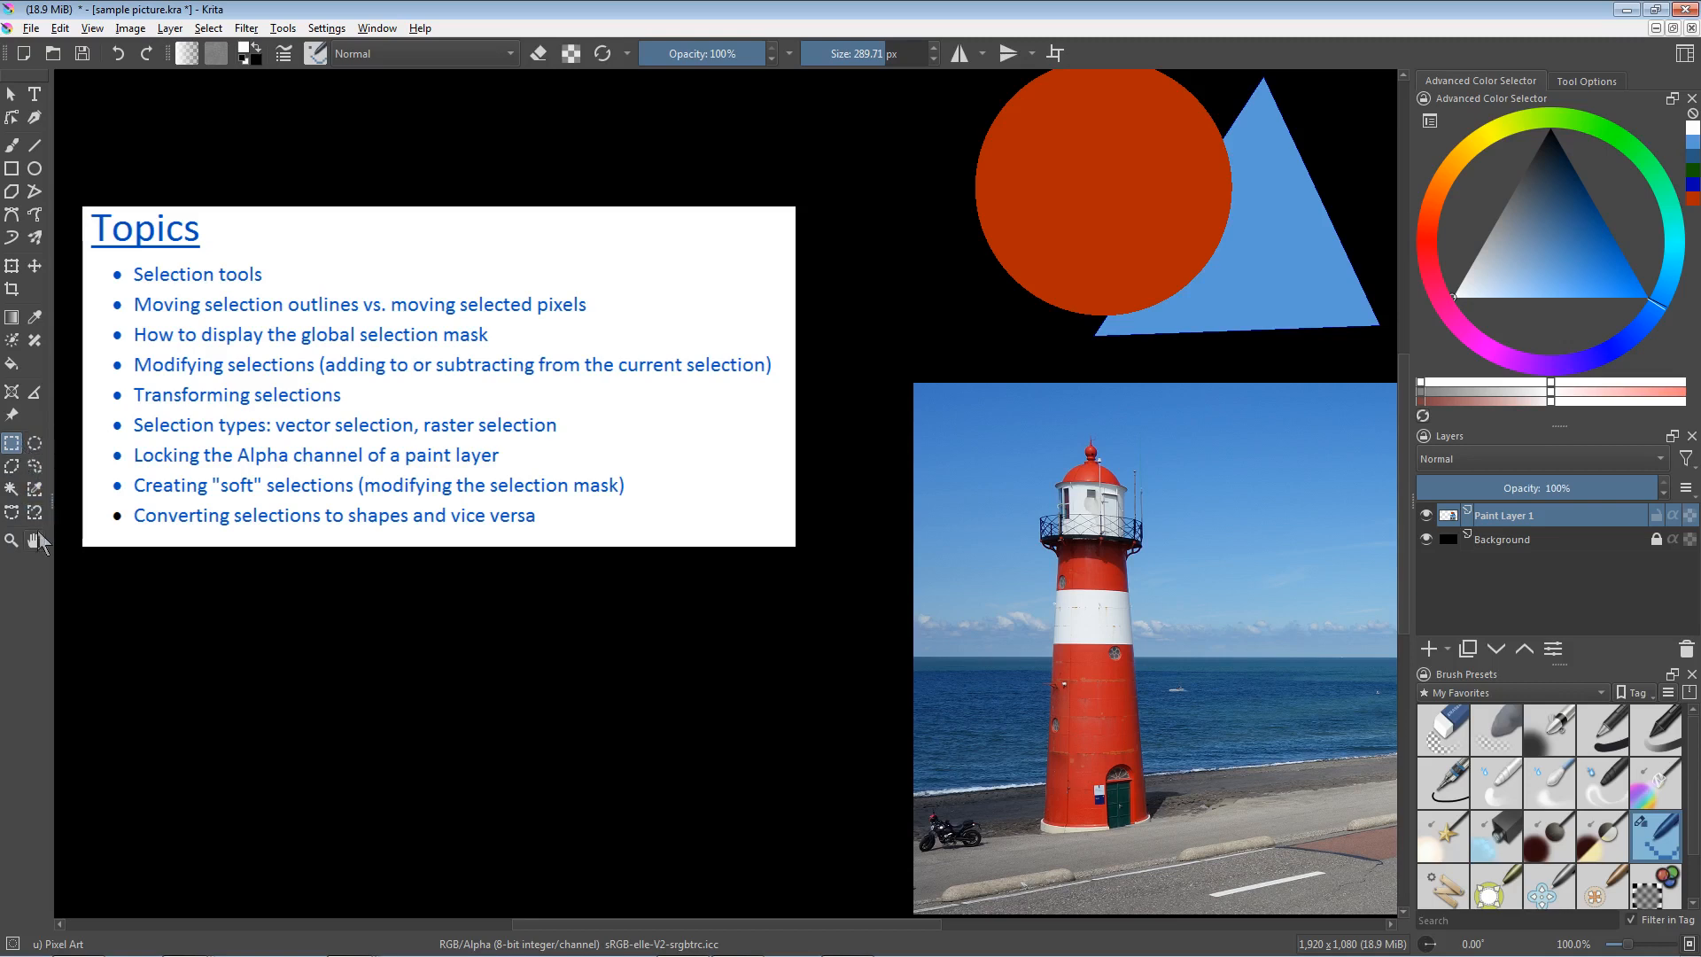
Step: Show the tool's options and draw a rectangular selection about 273 by 161 px below the Topics box
left_click(1567, 79)
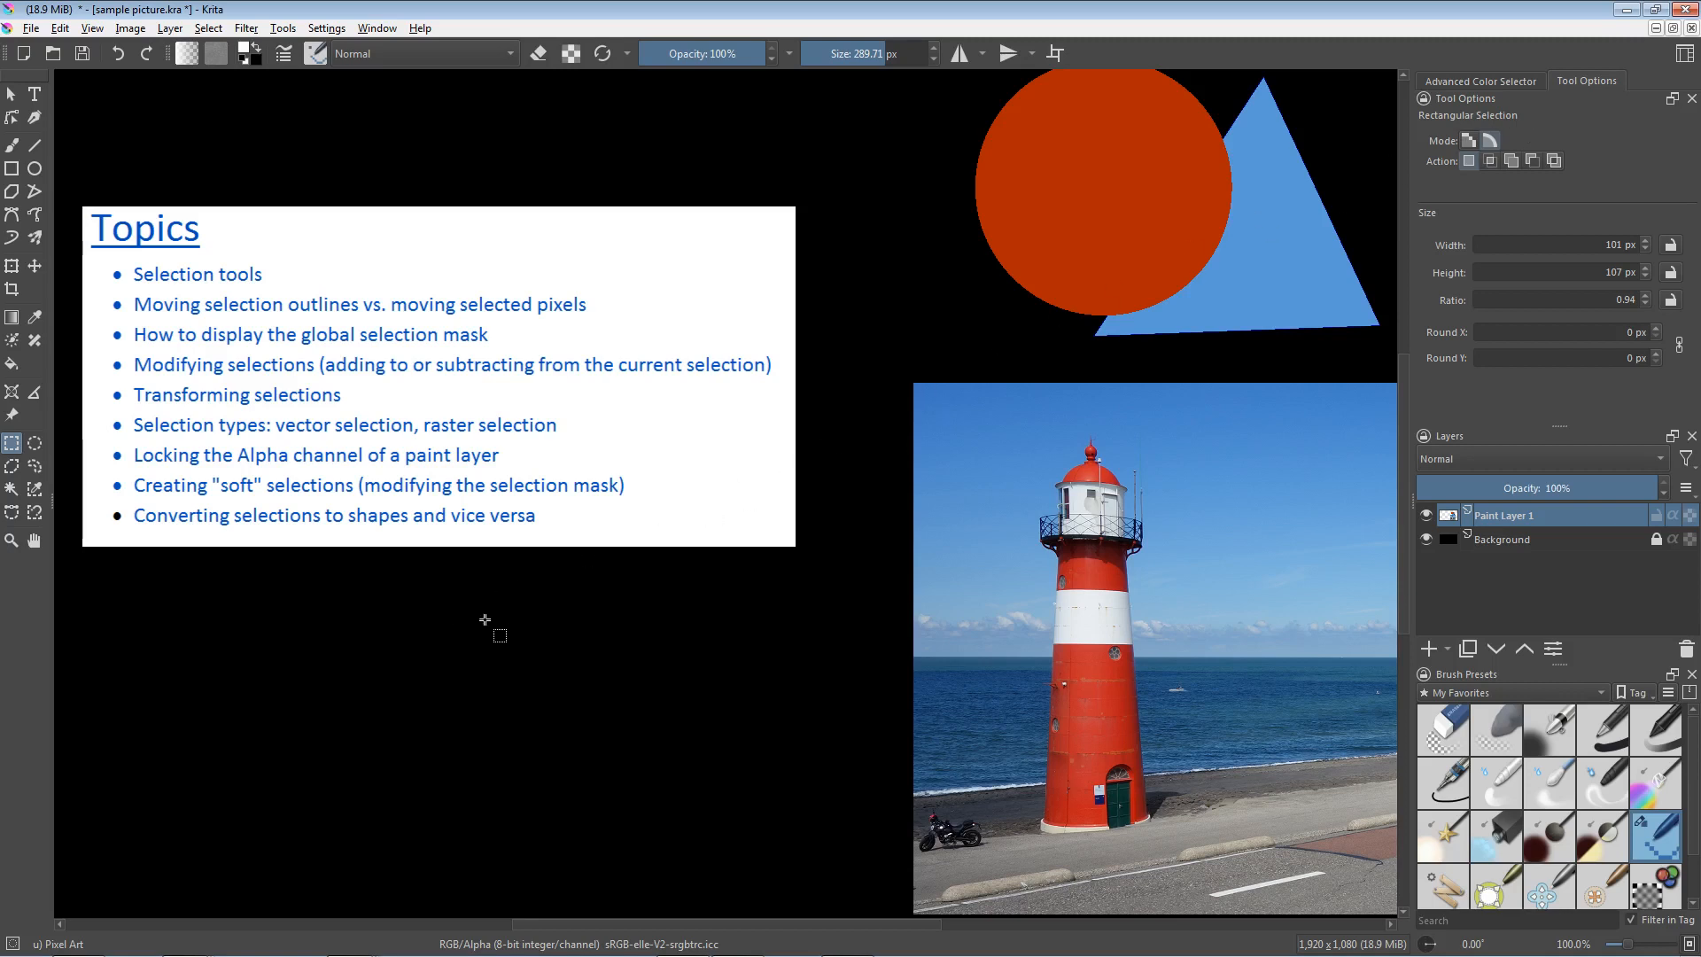
left_click_drag(493, 594, 736, 738)
Step: Replace the rectangle with an elliptical selection below the Topics box, repositioning and tilting the ellipse while drawing it
left_click(35, 442)
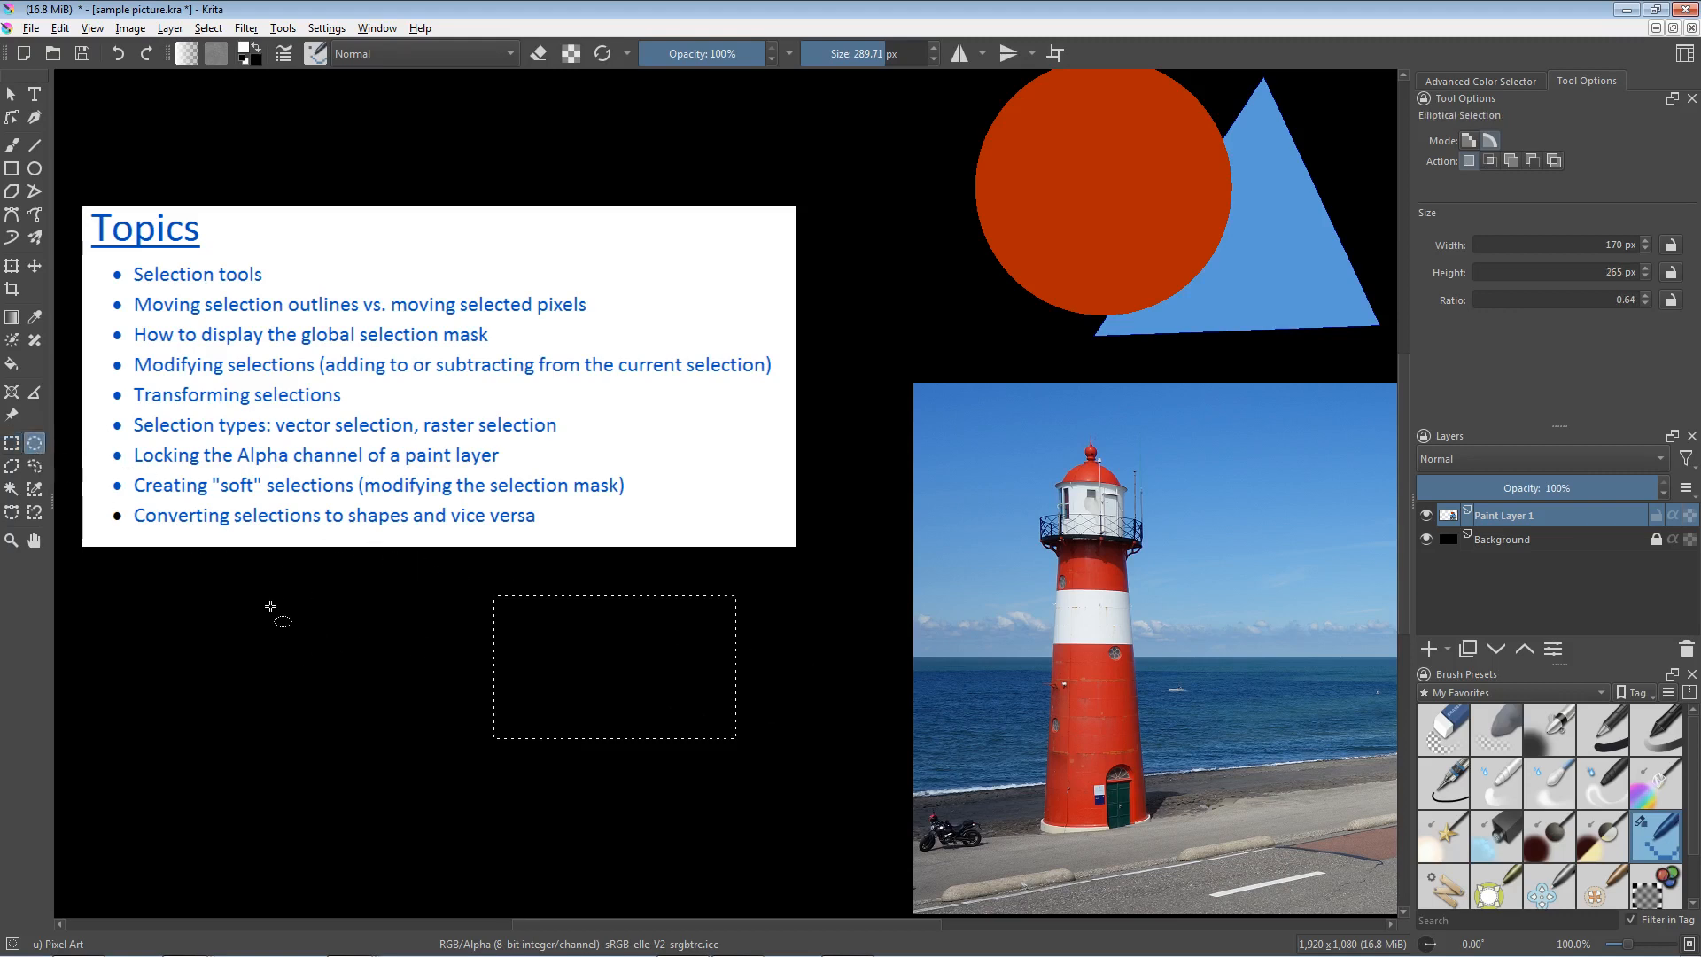
left_click_drag(289, 583, 401, 770)
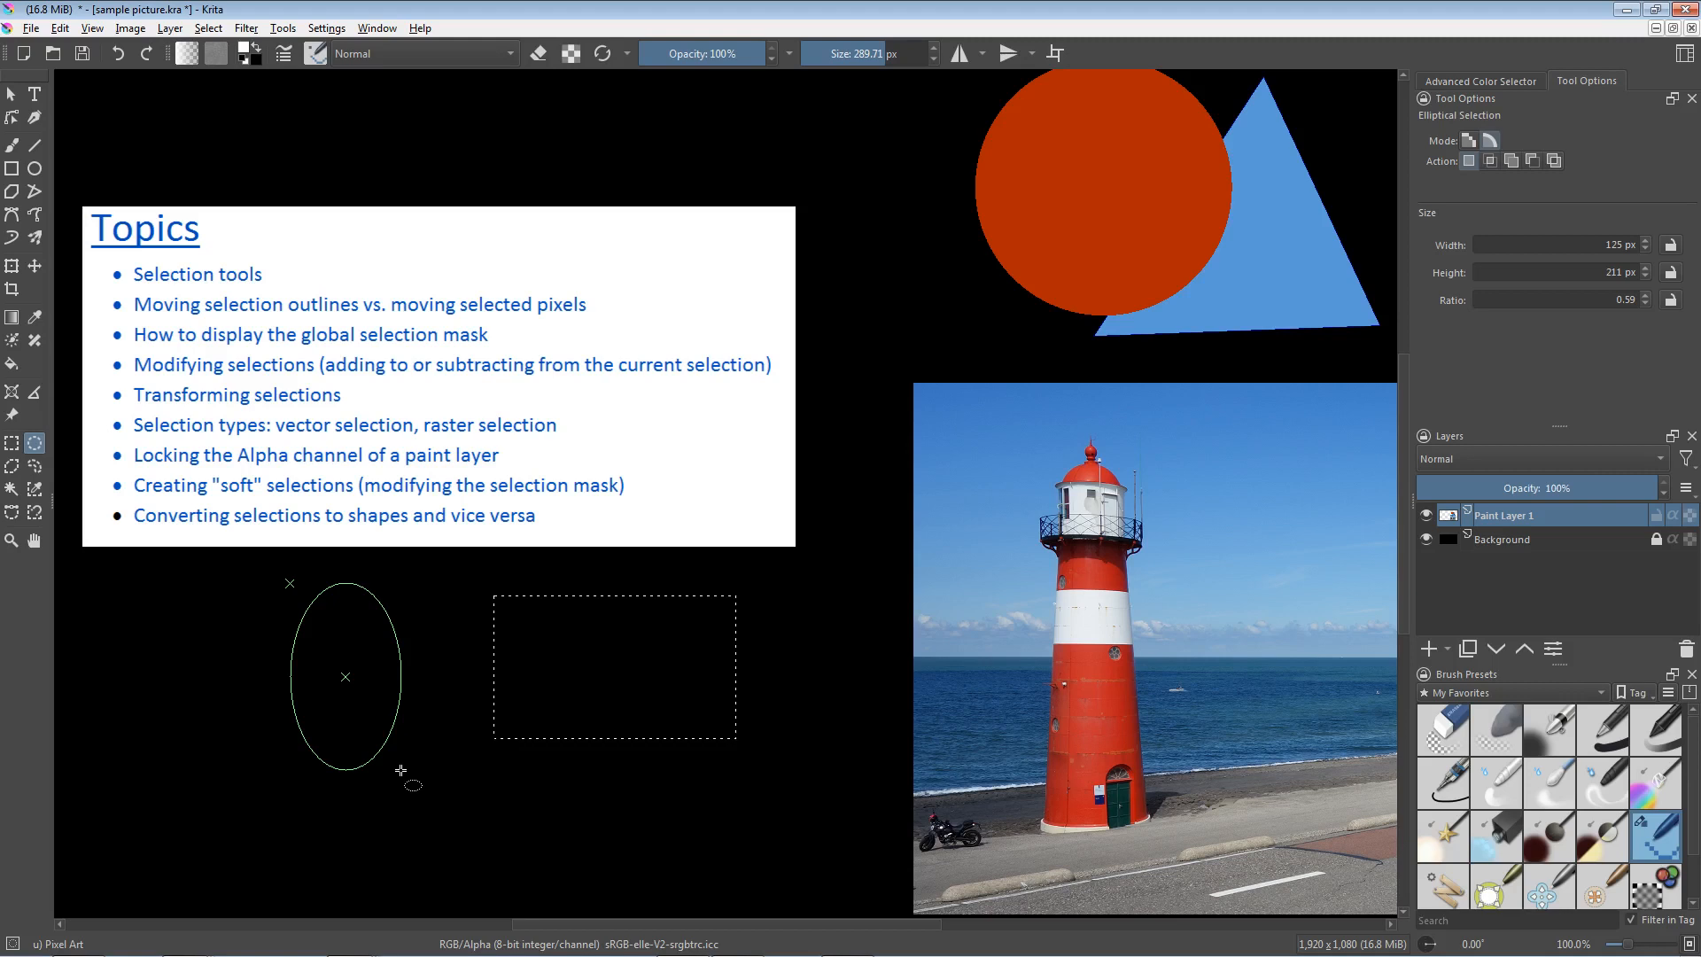
mouse_move(401, 770)
left_mouse_down()
mouse_move(412, 760)
mouse_move(387, 767)
mouse_move(443, 719)
mouse_move(428, 788)
mouse_move(454, 785)
mouse_move(434, 775)
left_mouse_up()
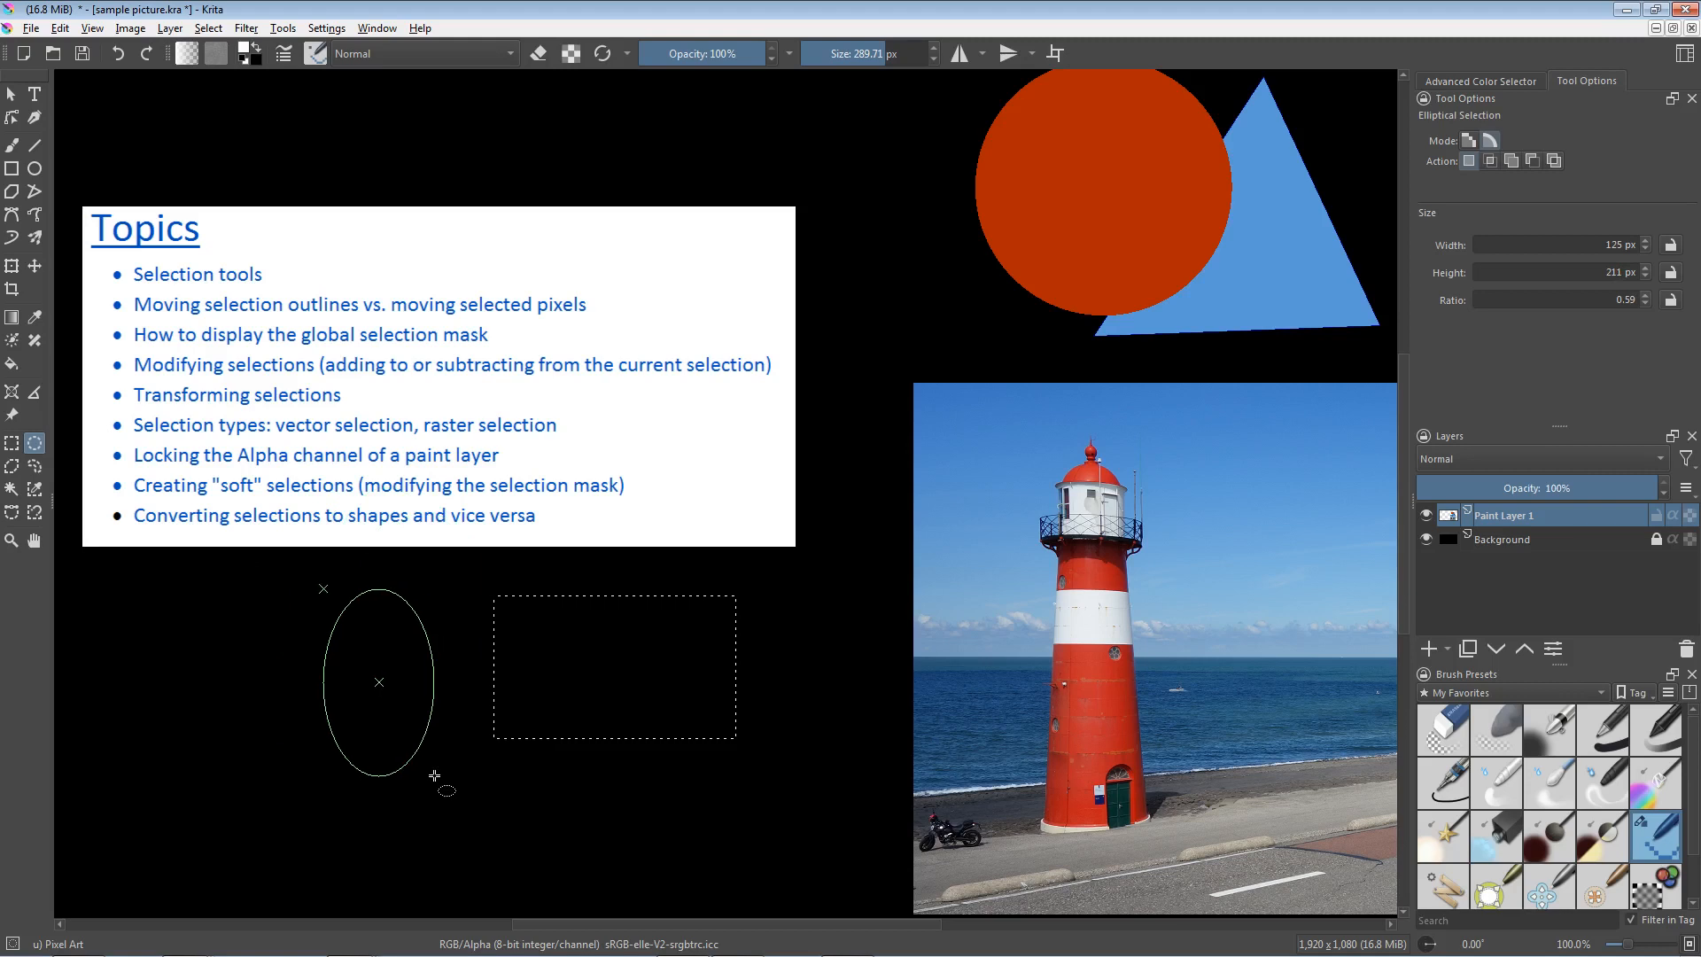
left_click_drag(434, 776, 555, 750)
key("ctrl+r")
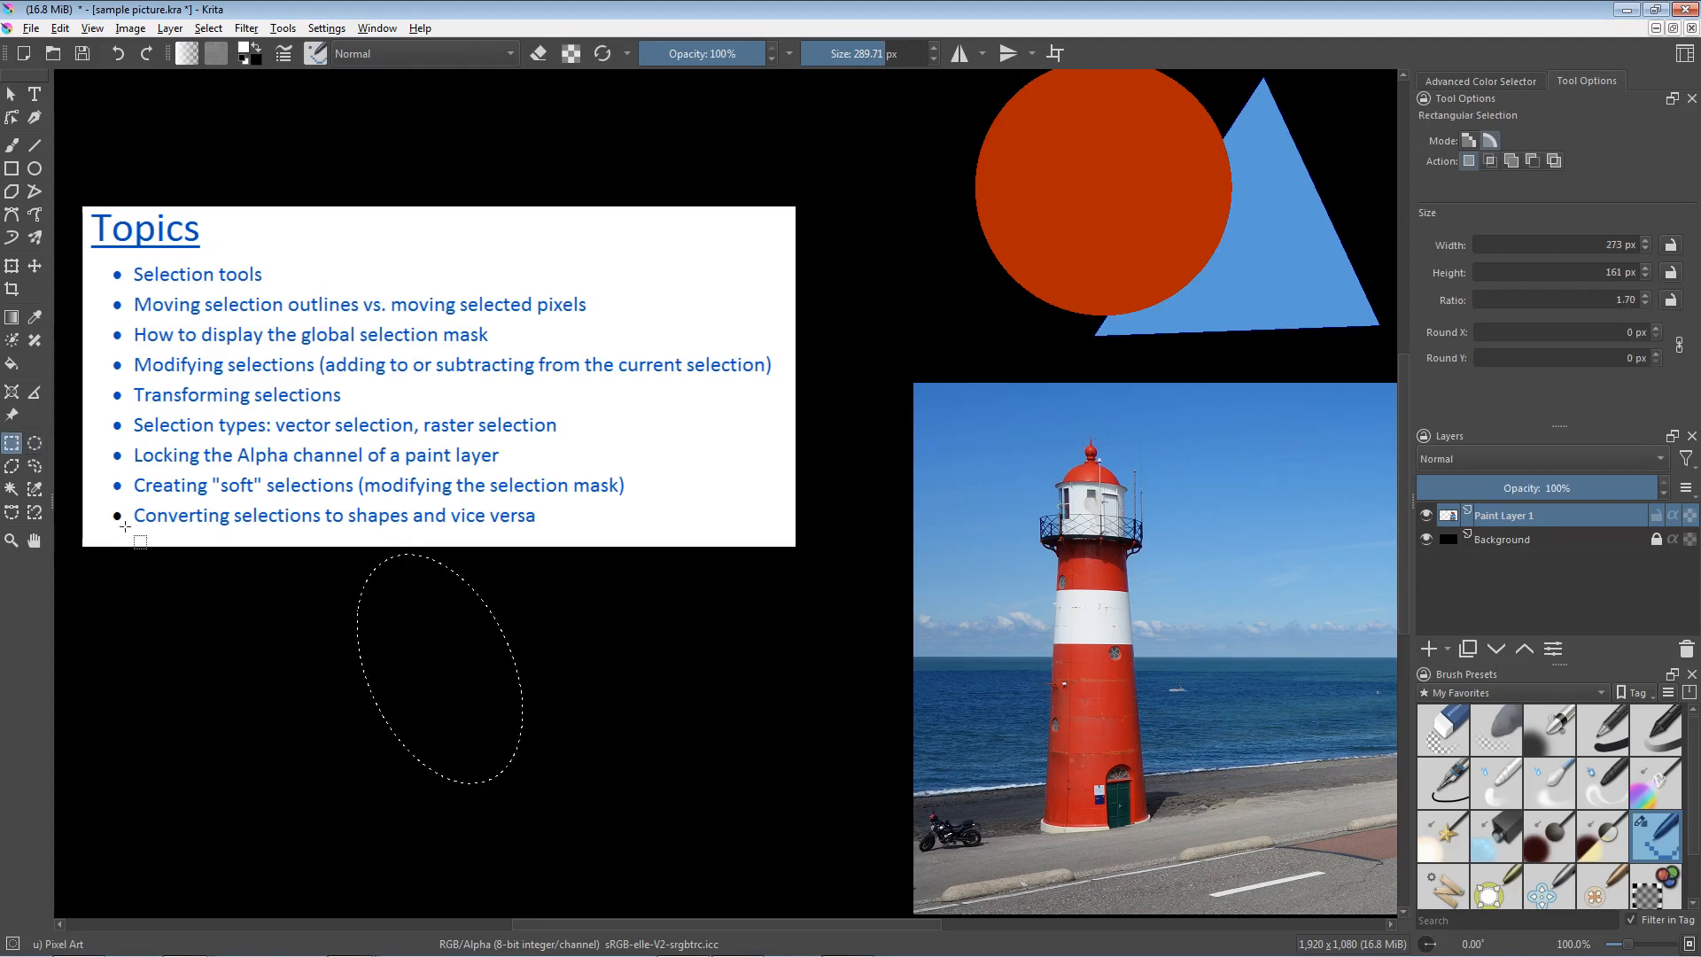
Step: Outline the lighthouse in the photo with a closed polygonal selection
left_click(11, 468)
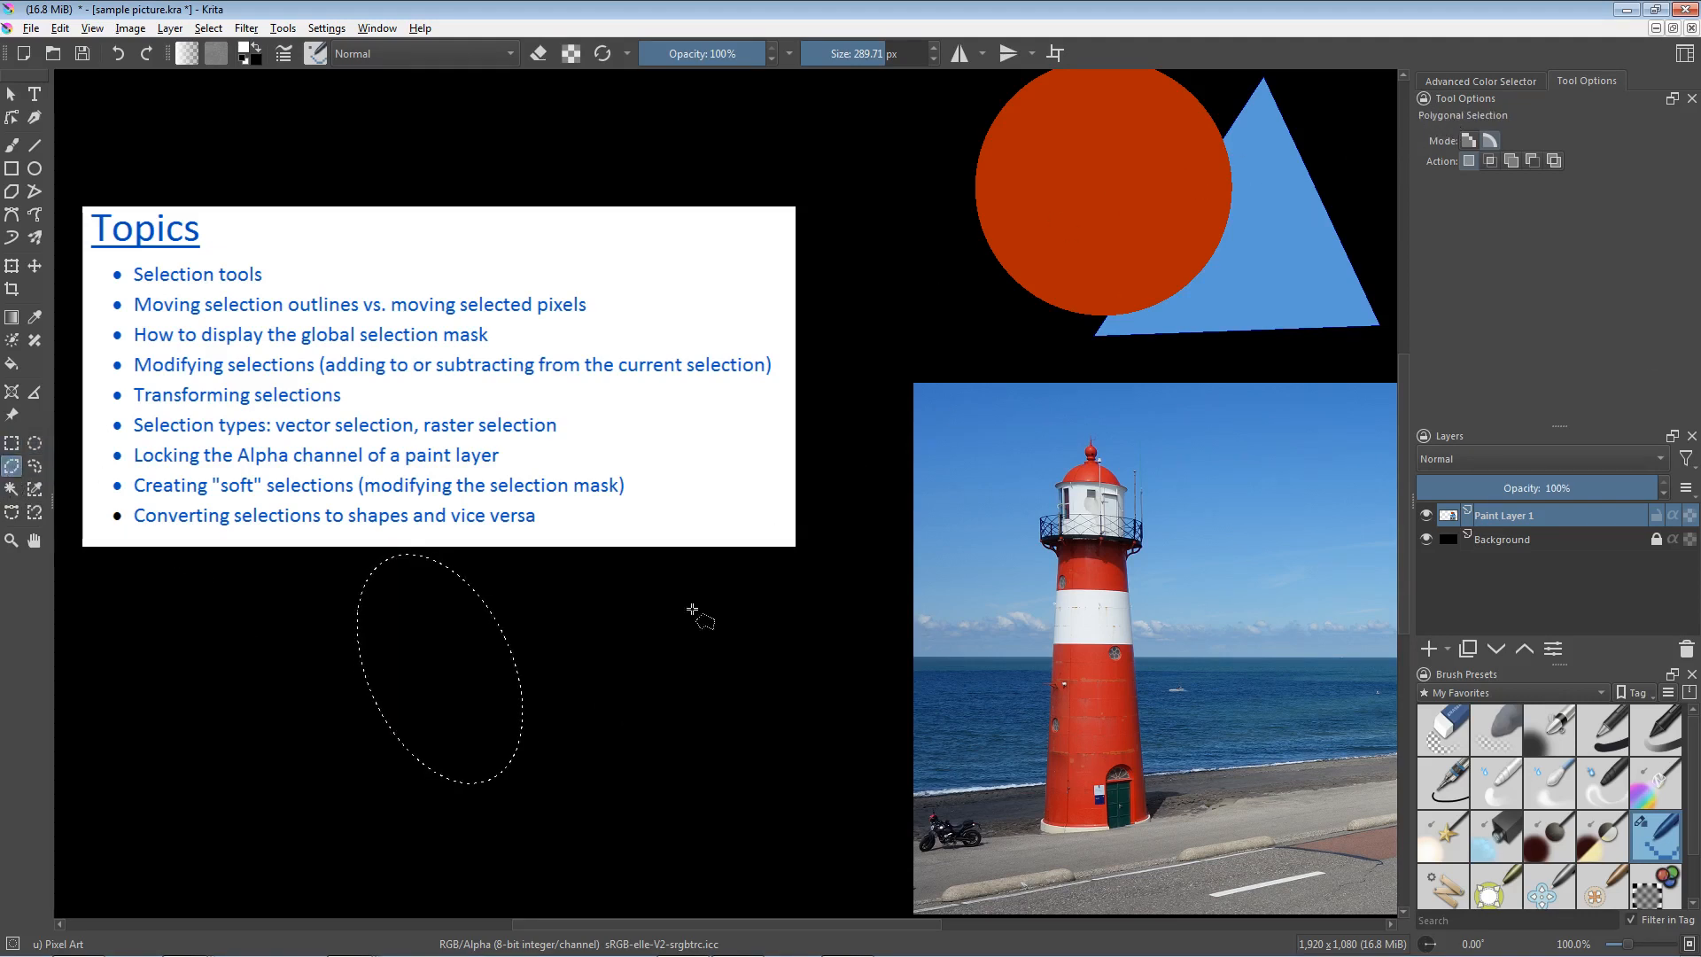
left_click(1047, 819)
left_click(1089, 439)
left_click(1151, 521)
left_click(1139, 572)
left_click(1048, 817)
Step: Outline the long kerb stone beneath the motorcycle in the photo with a freehand selection
left_click(37, 469)
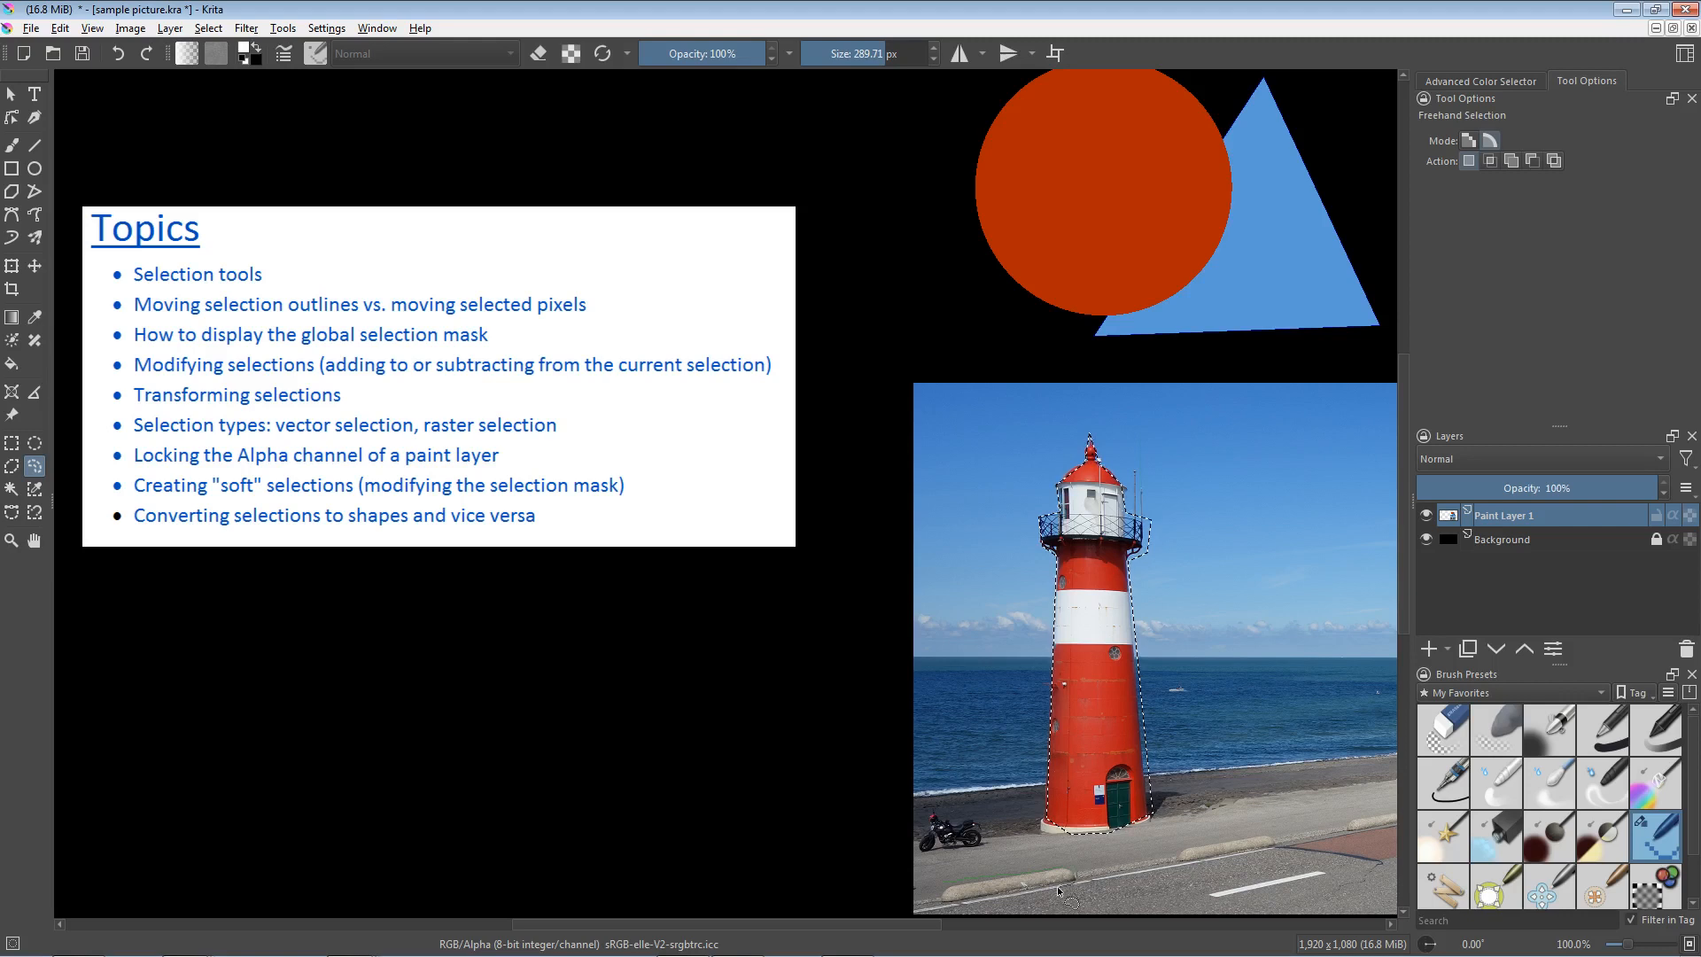
left_click_drag(937, 900, 937, 891)
key("ctrl+r")
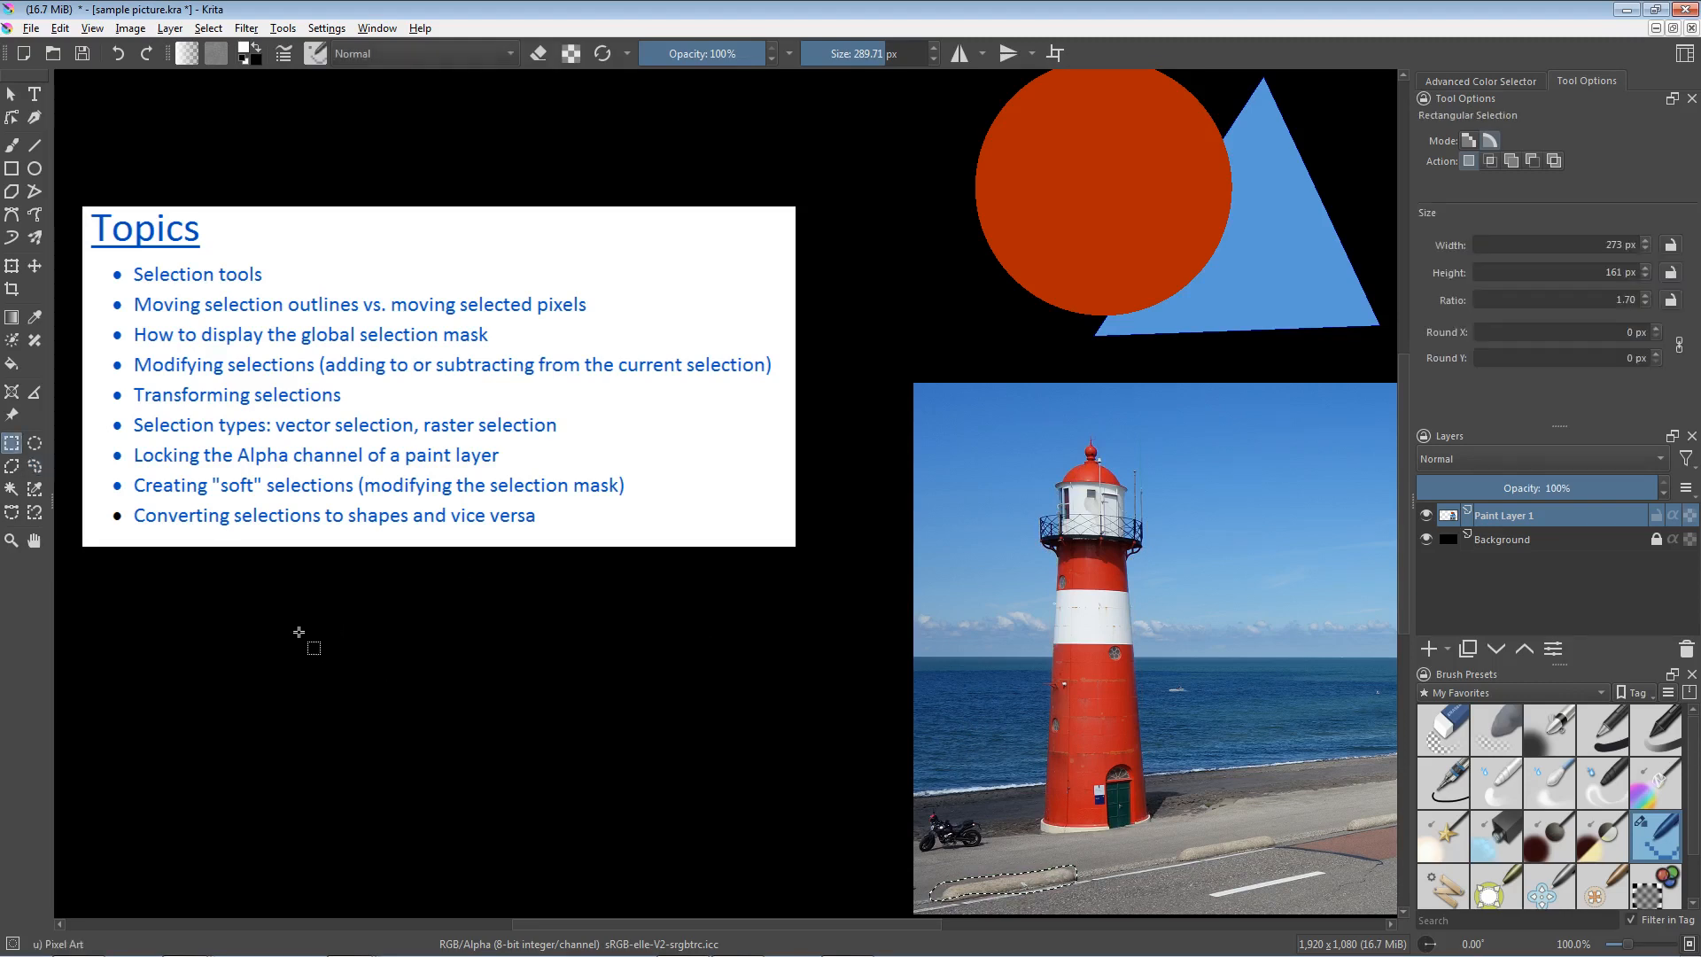
Step: Select the lower red section of the lighthouse with the Contiguous Area Selection tool
left_click(11, 490)
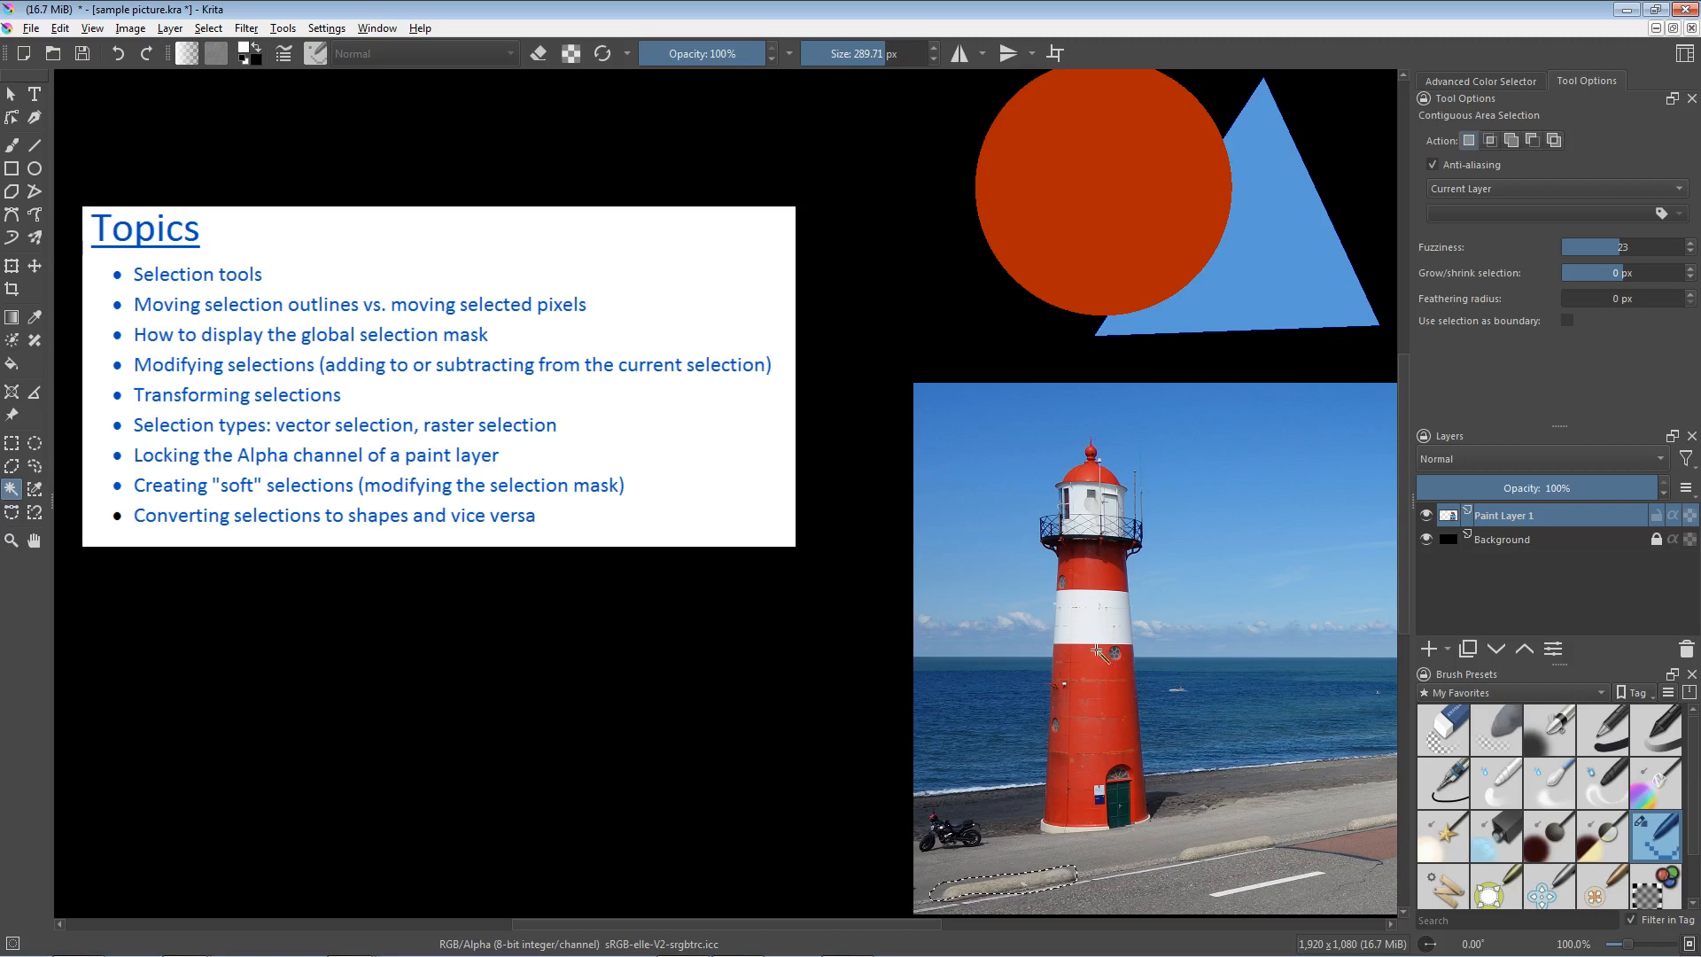
left_click_drag(1121, 789, 1061, 621)
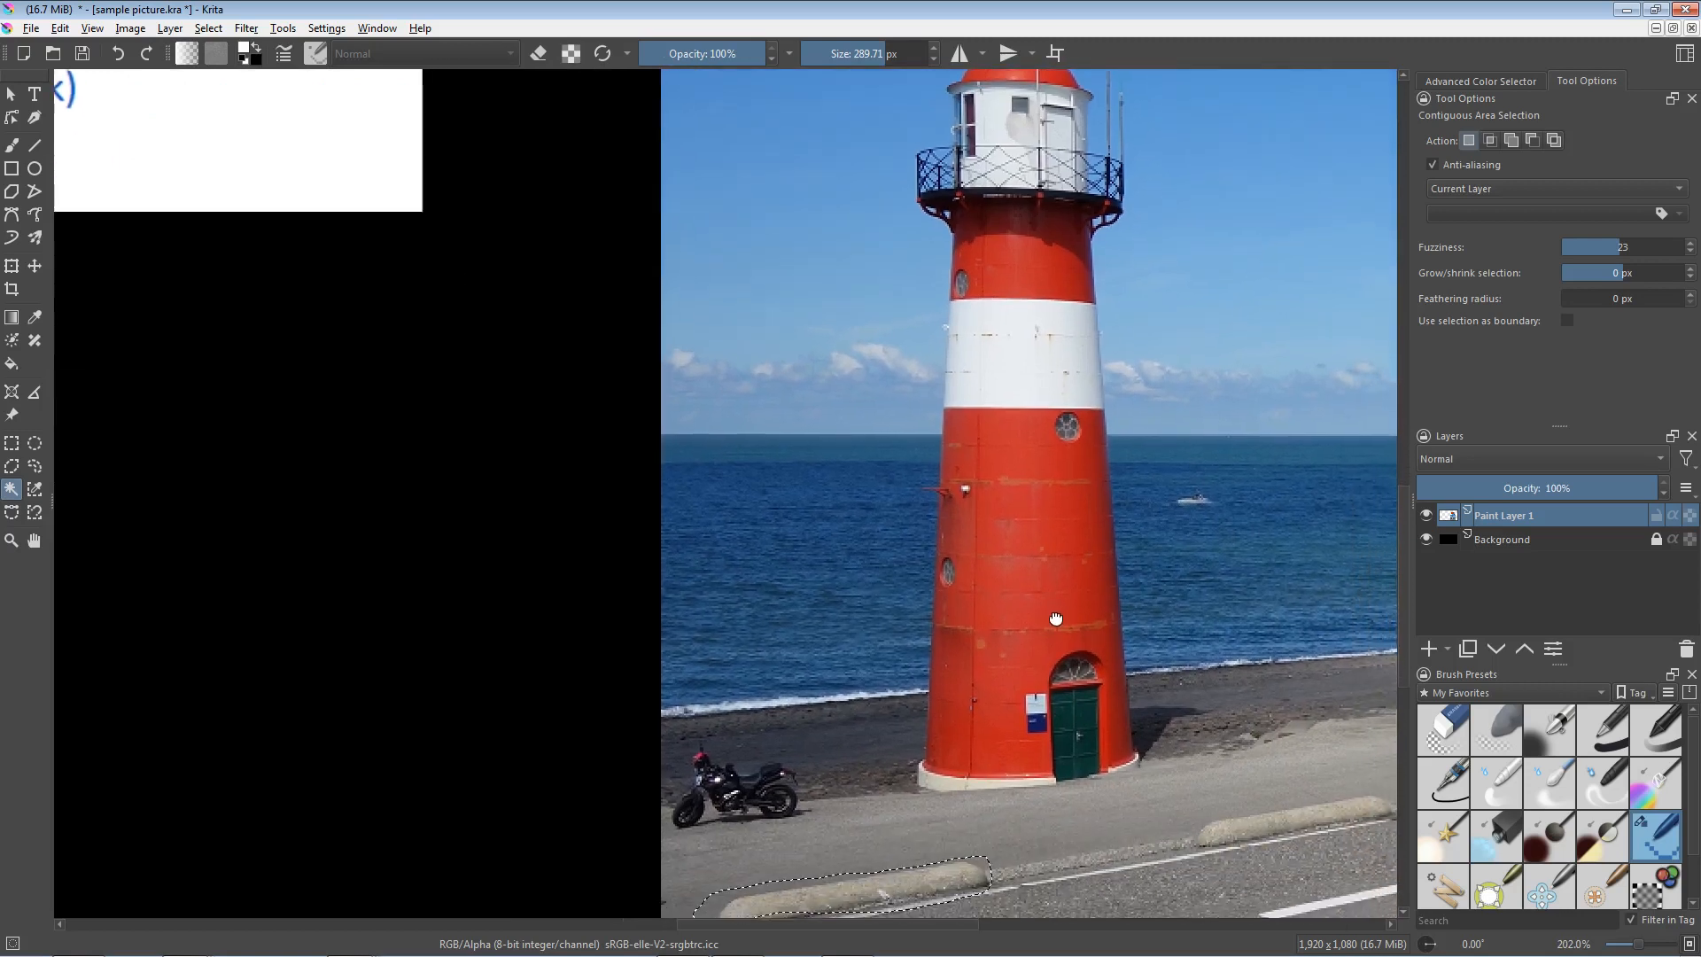
left_click(1019, 507)
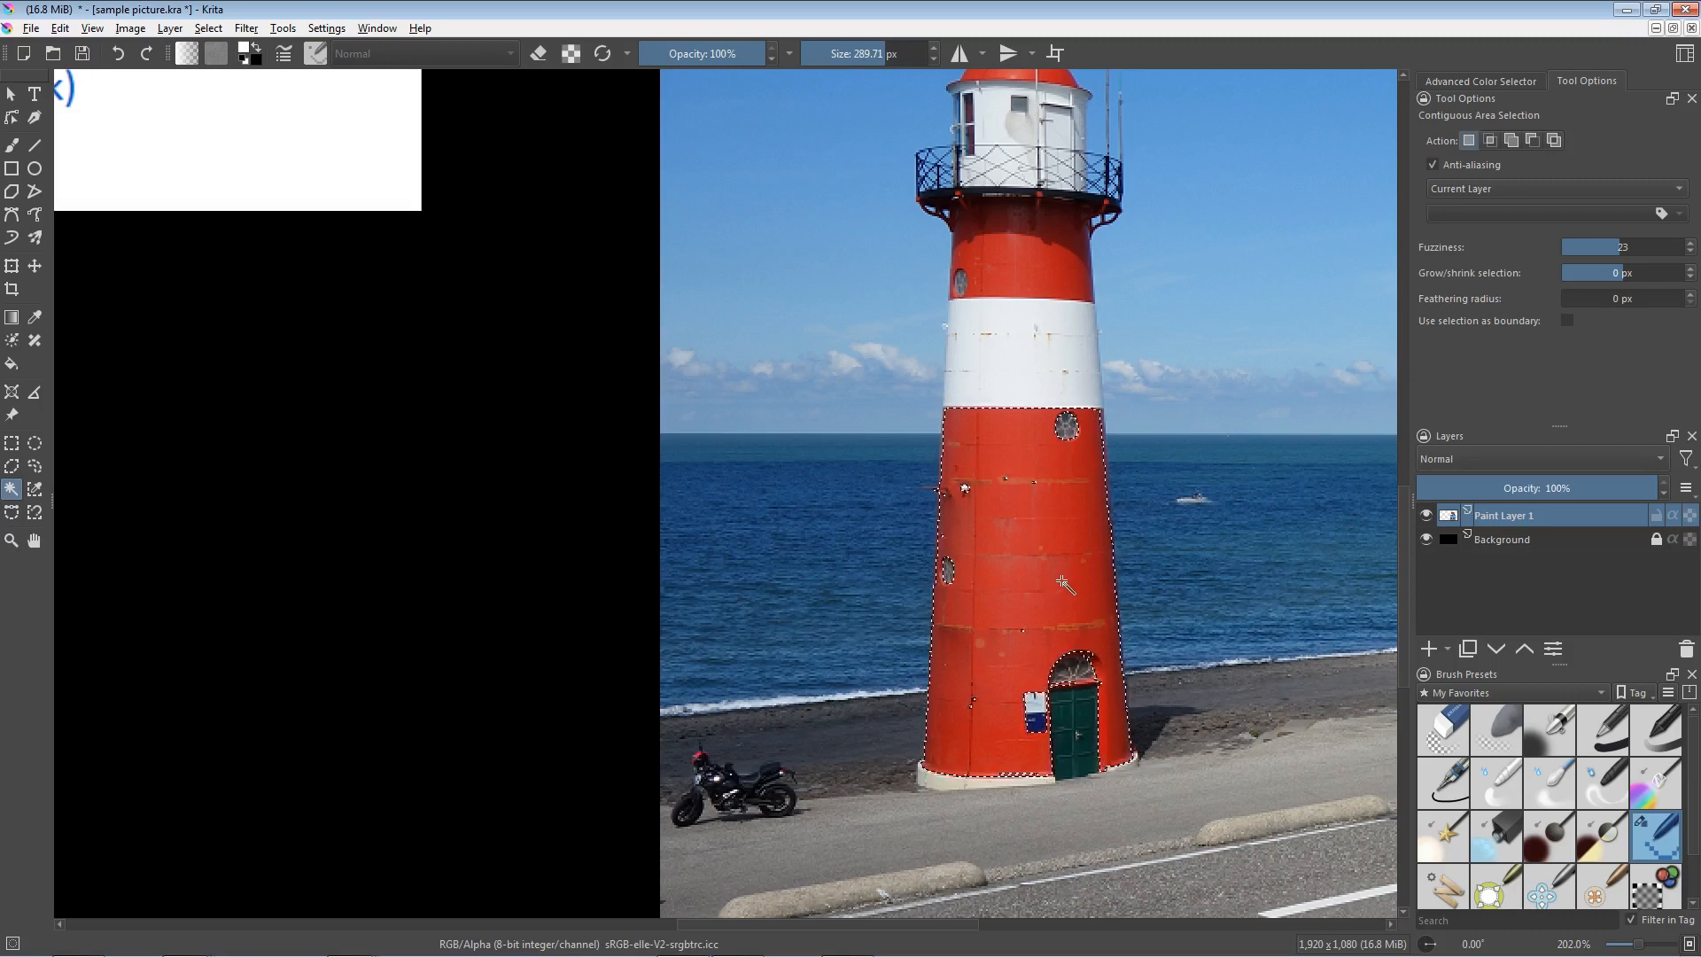
key("ctrl+r")
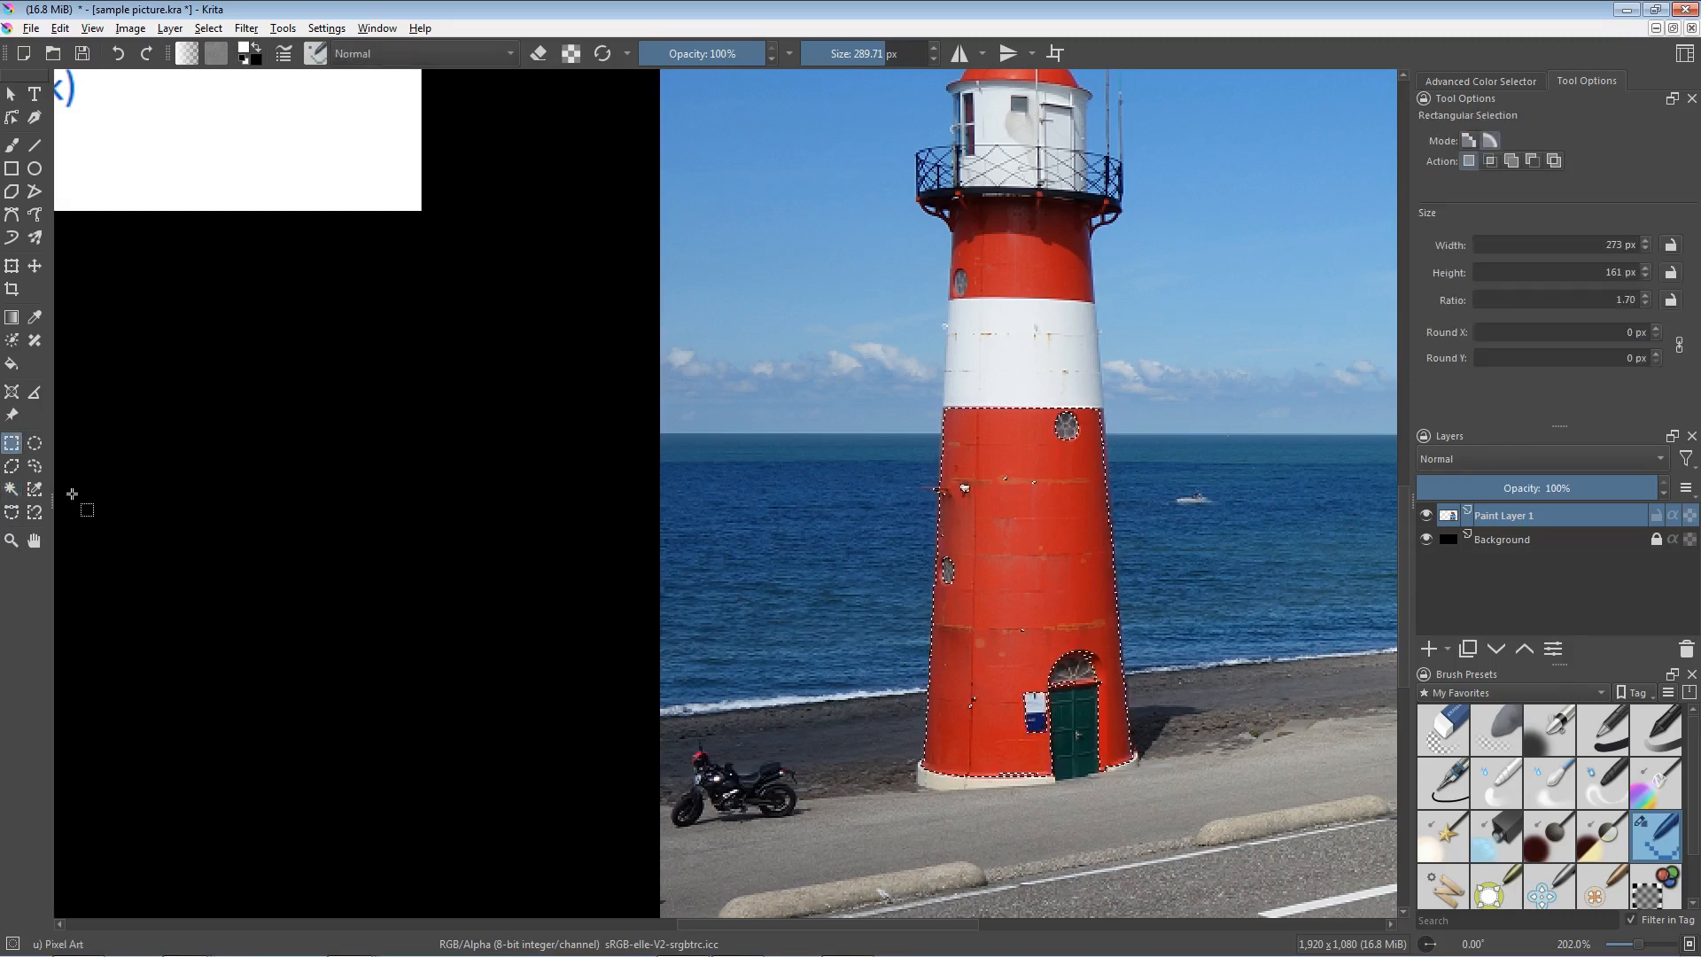
Step: Use Similar Color Selection on the lighthouse's red, then on the black area surrounding the shapes and photo
left_click(36, 490)
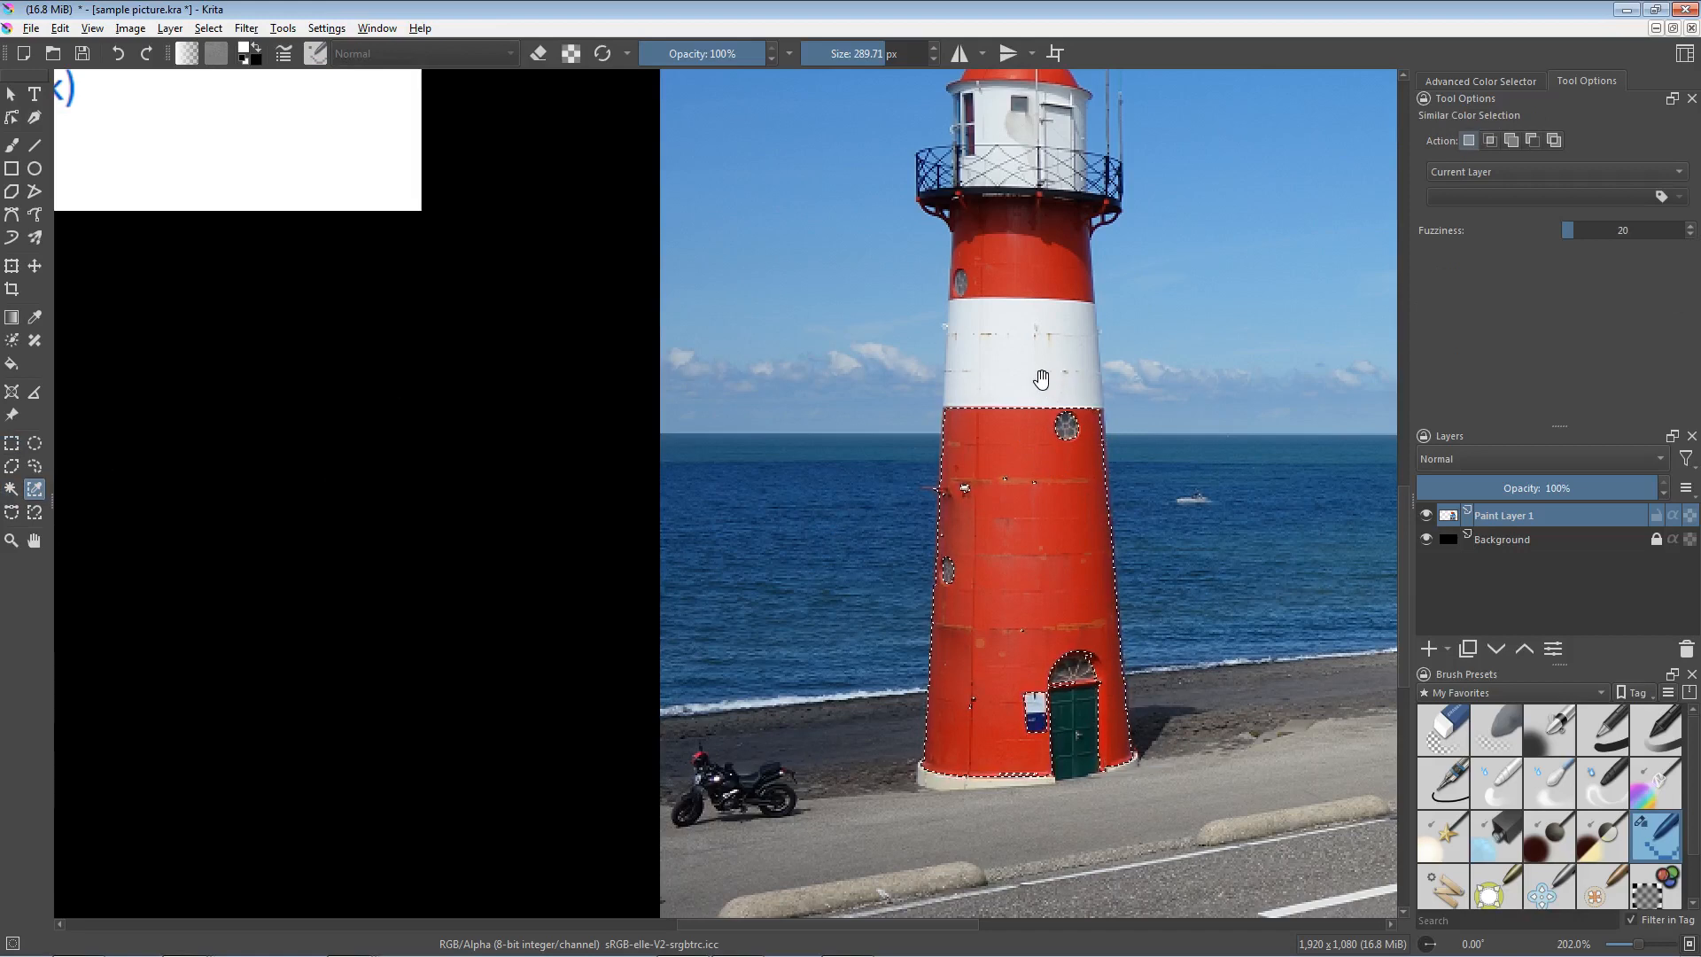
left_click_drag(1043, 339, 1047, 574)
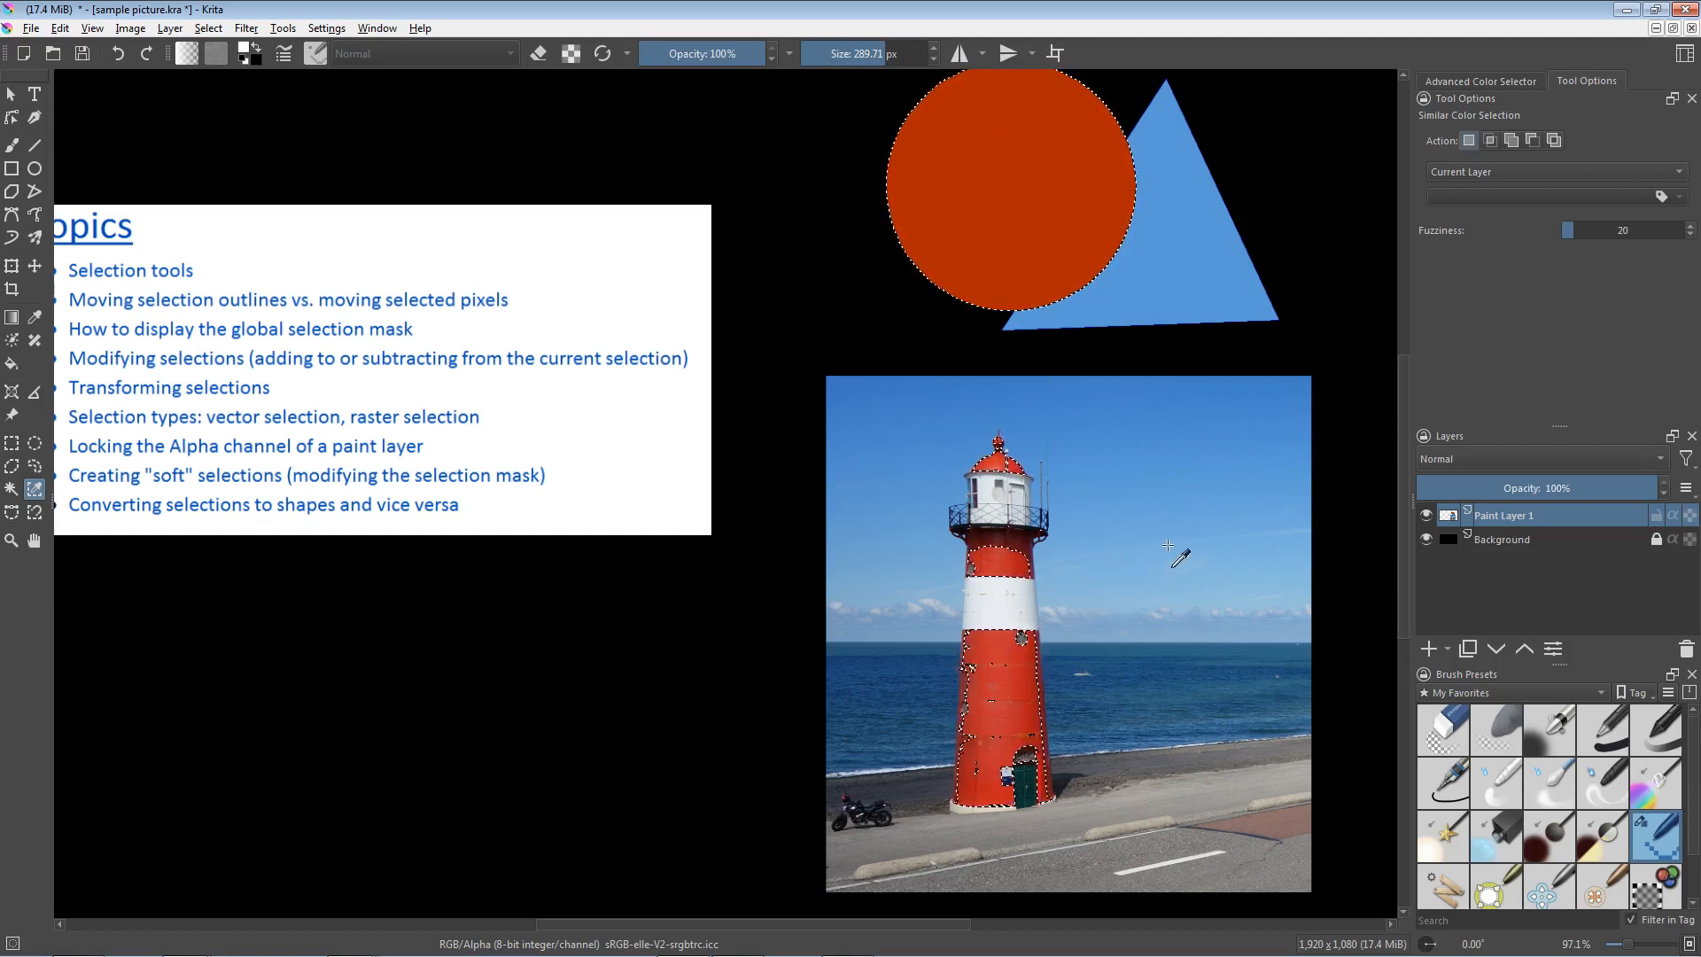
left_click(1210, 292)
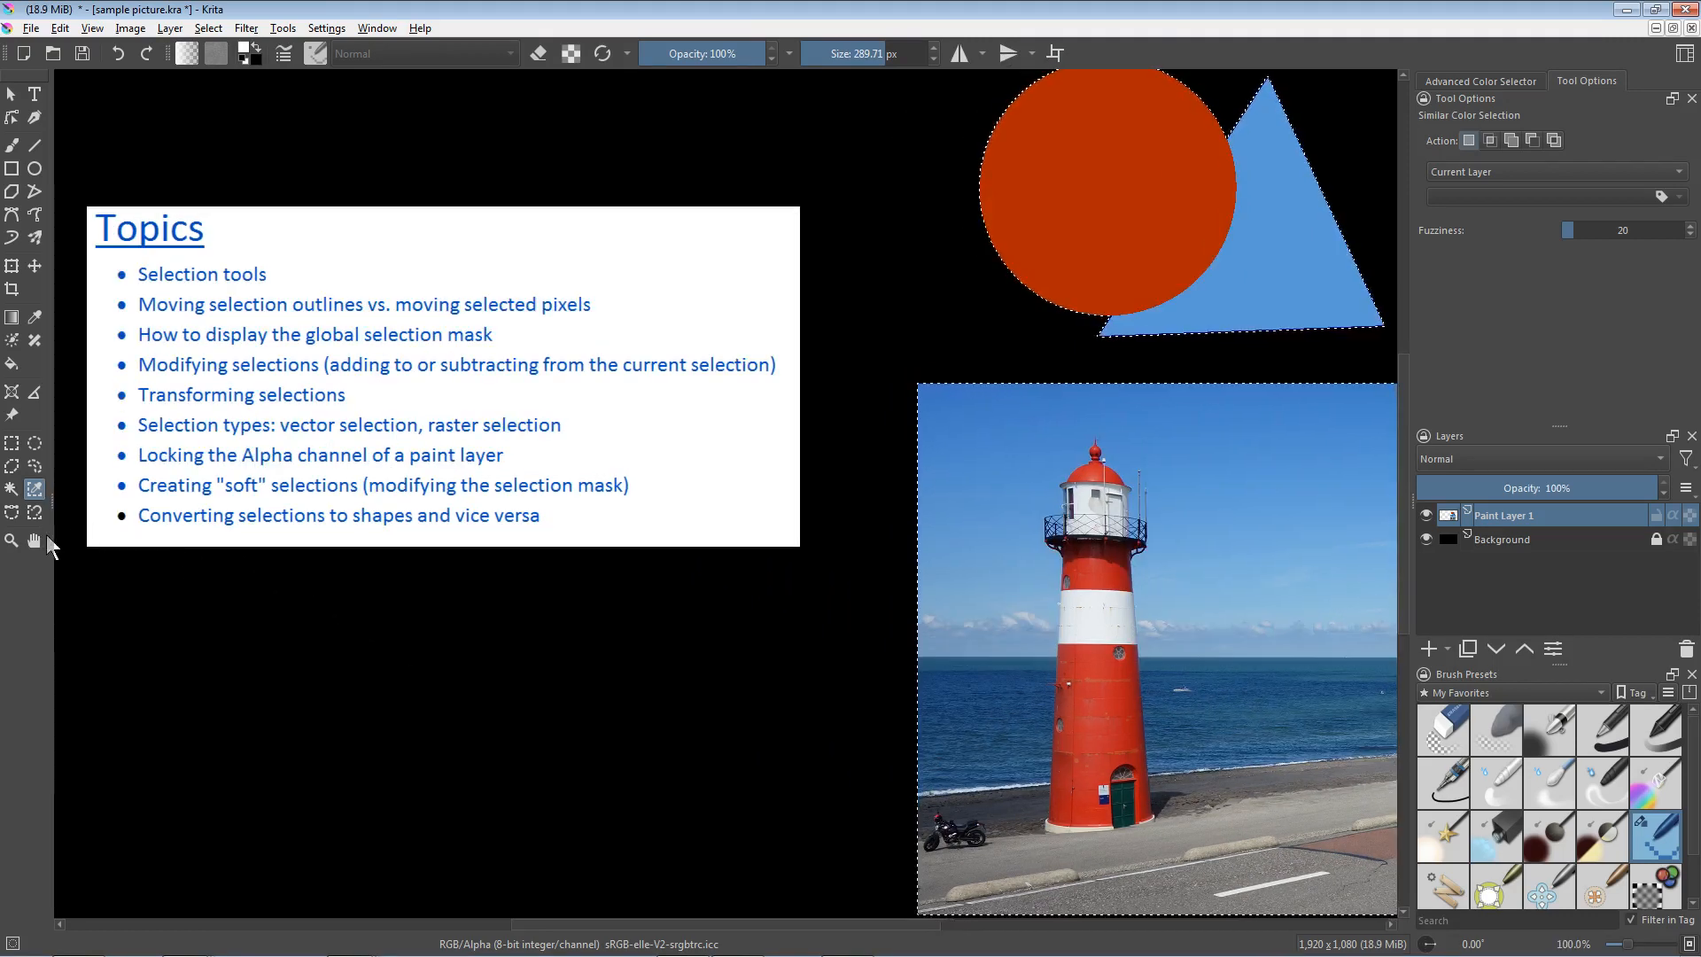
Step: Draw a closed, curved path selection with smooth nodes below the Topics box, then select the whole canvas
left_click(12, 512)
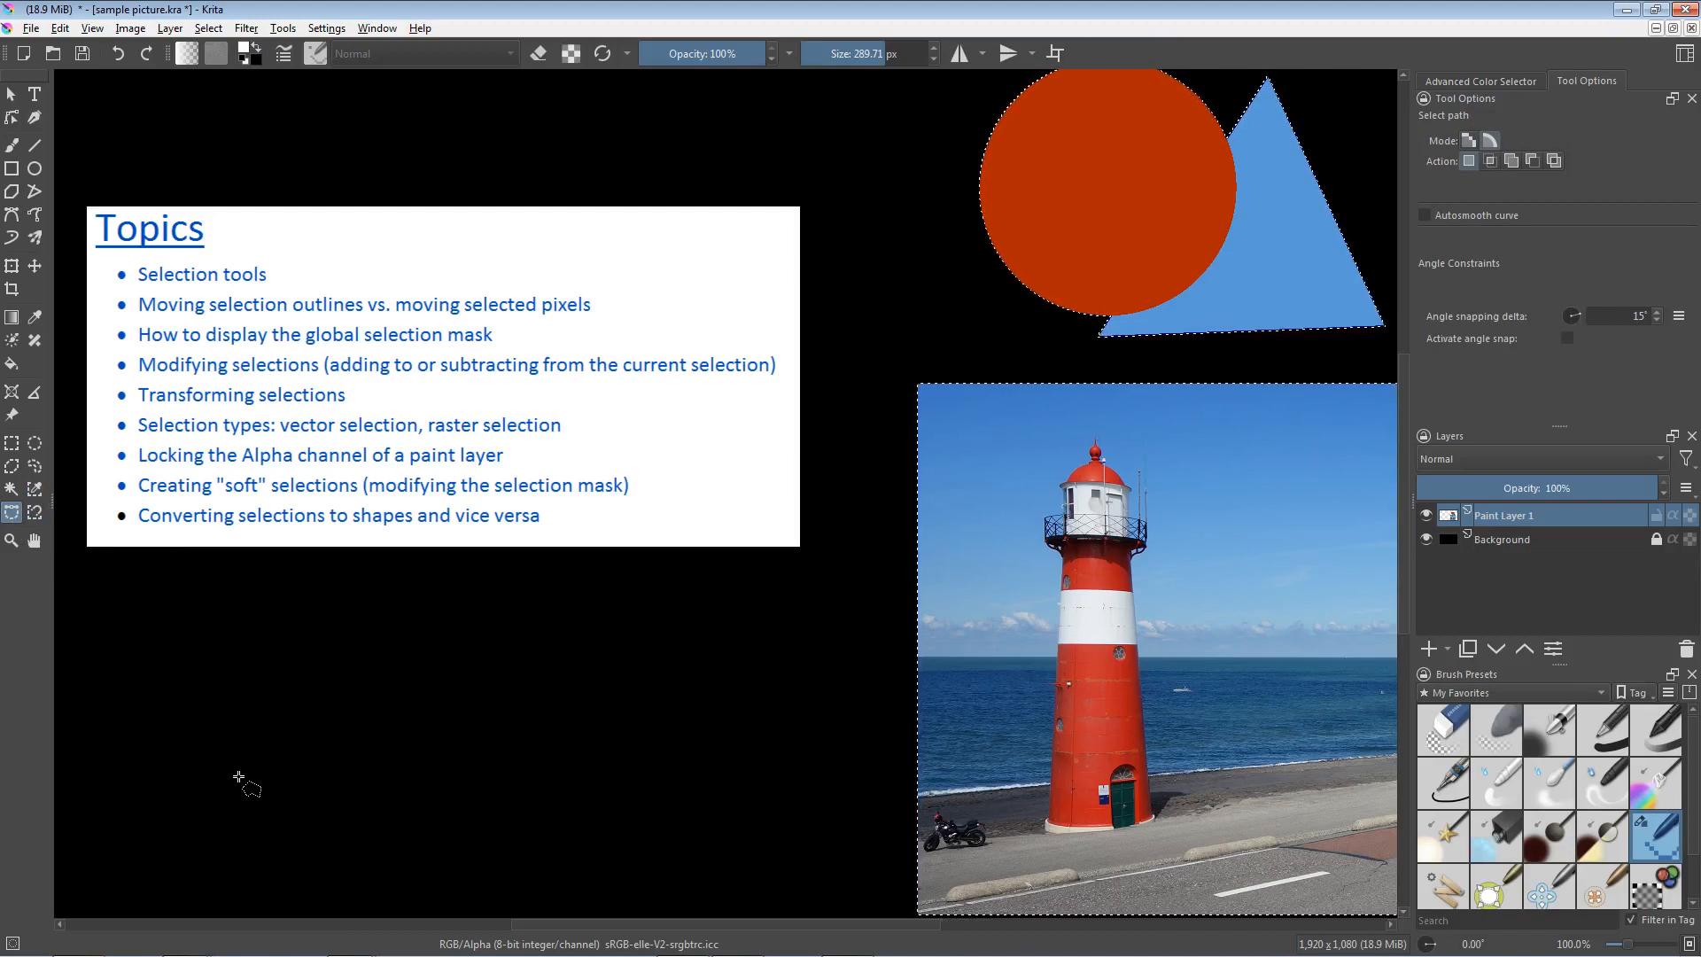
left_click(209, 778)
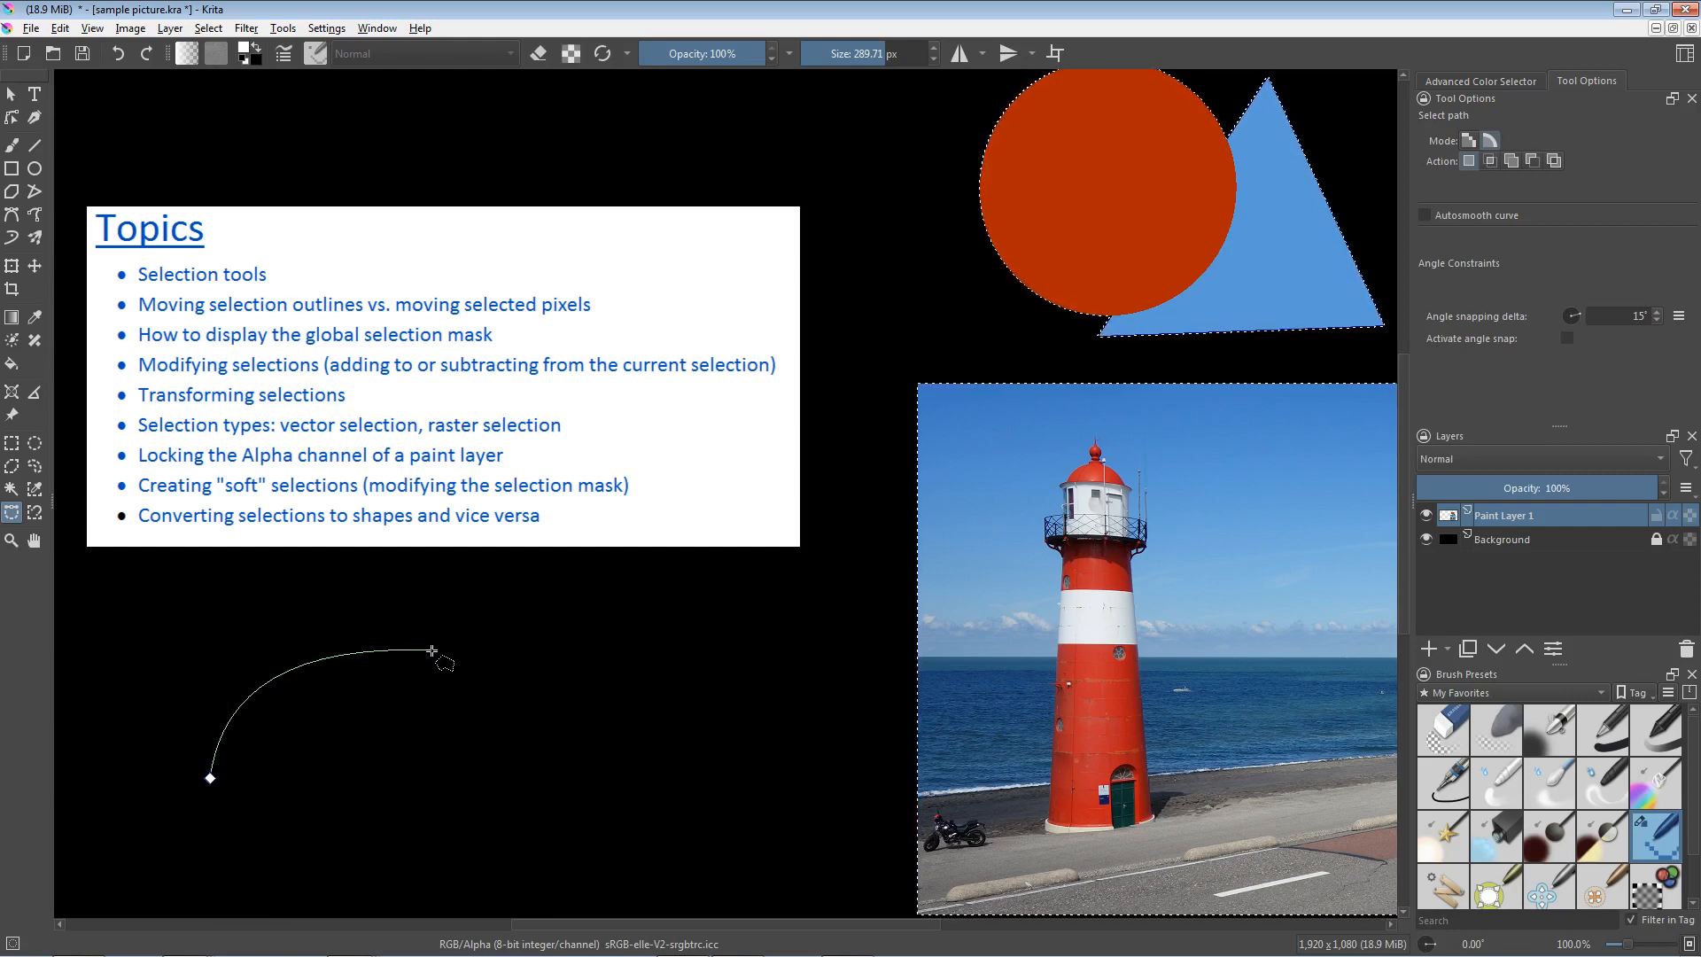
left_click_drag(431, 646, 483, 712)
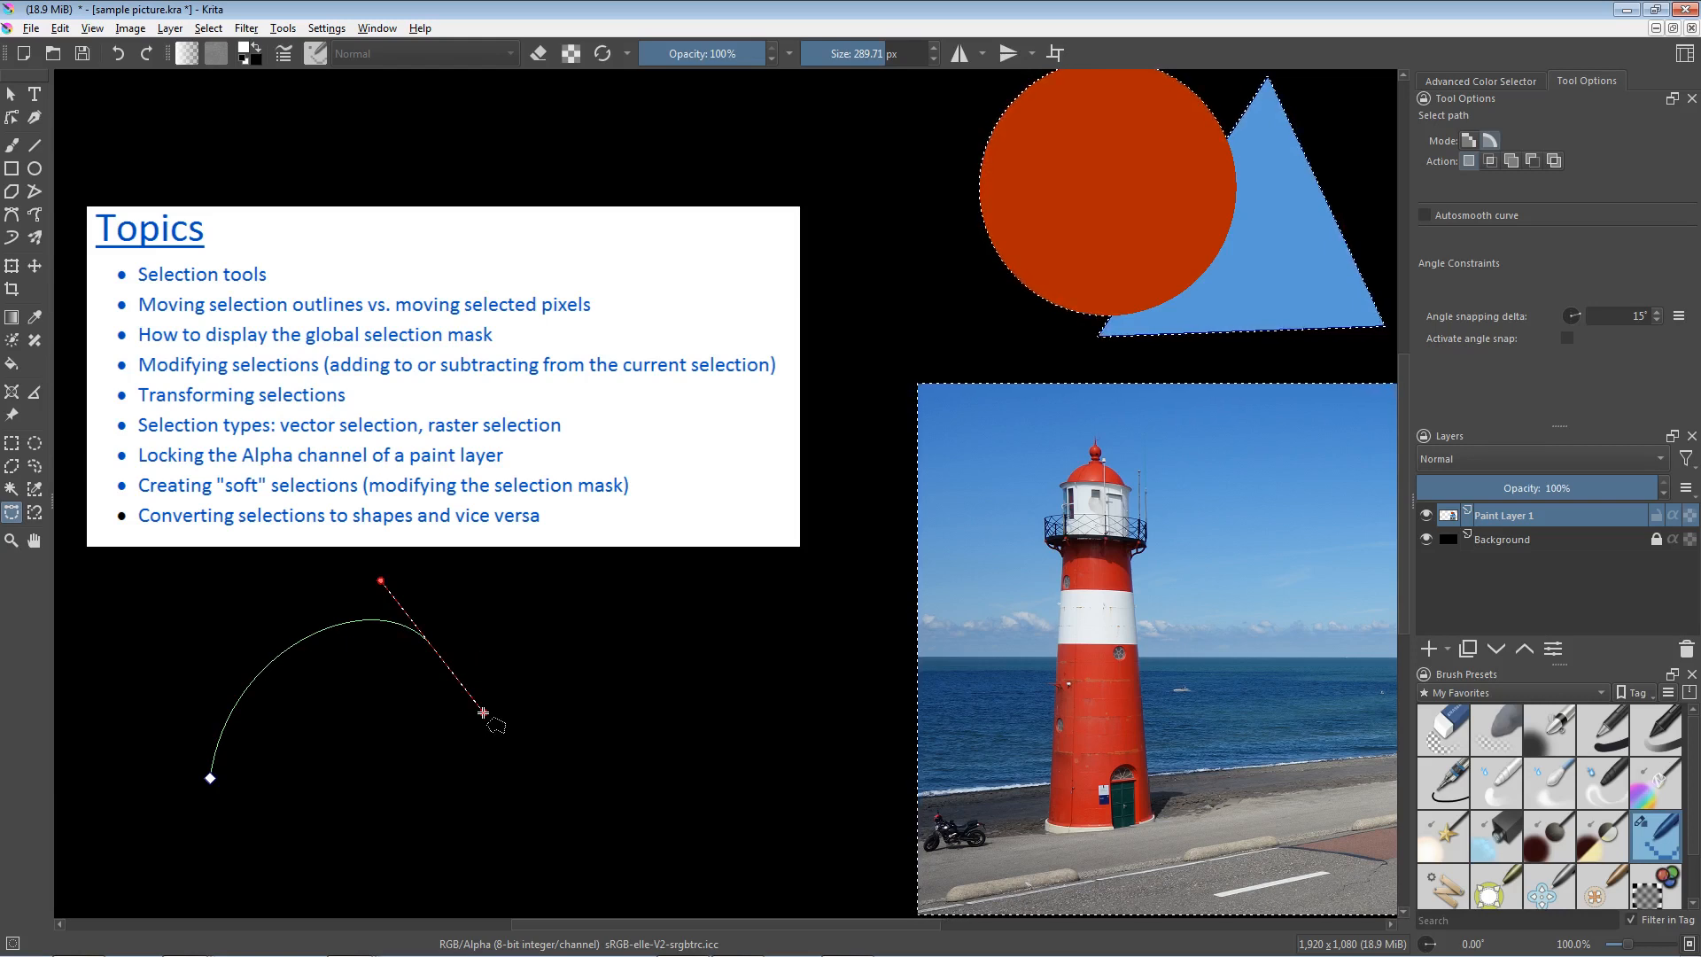
left_click_drag(482, 712, 485, 714)
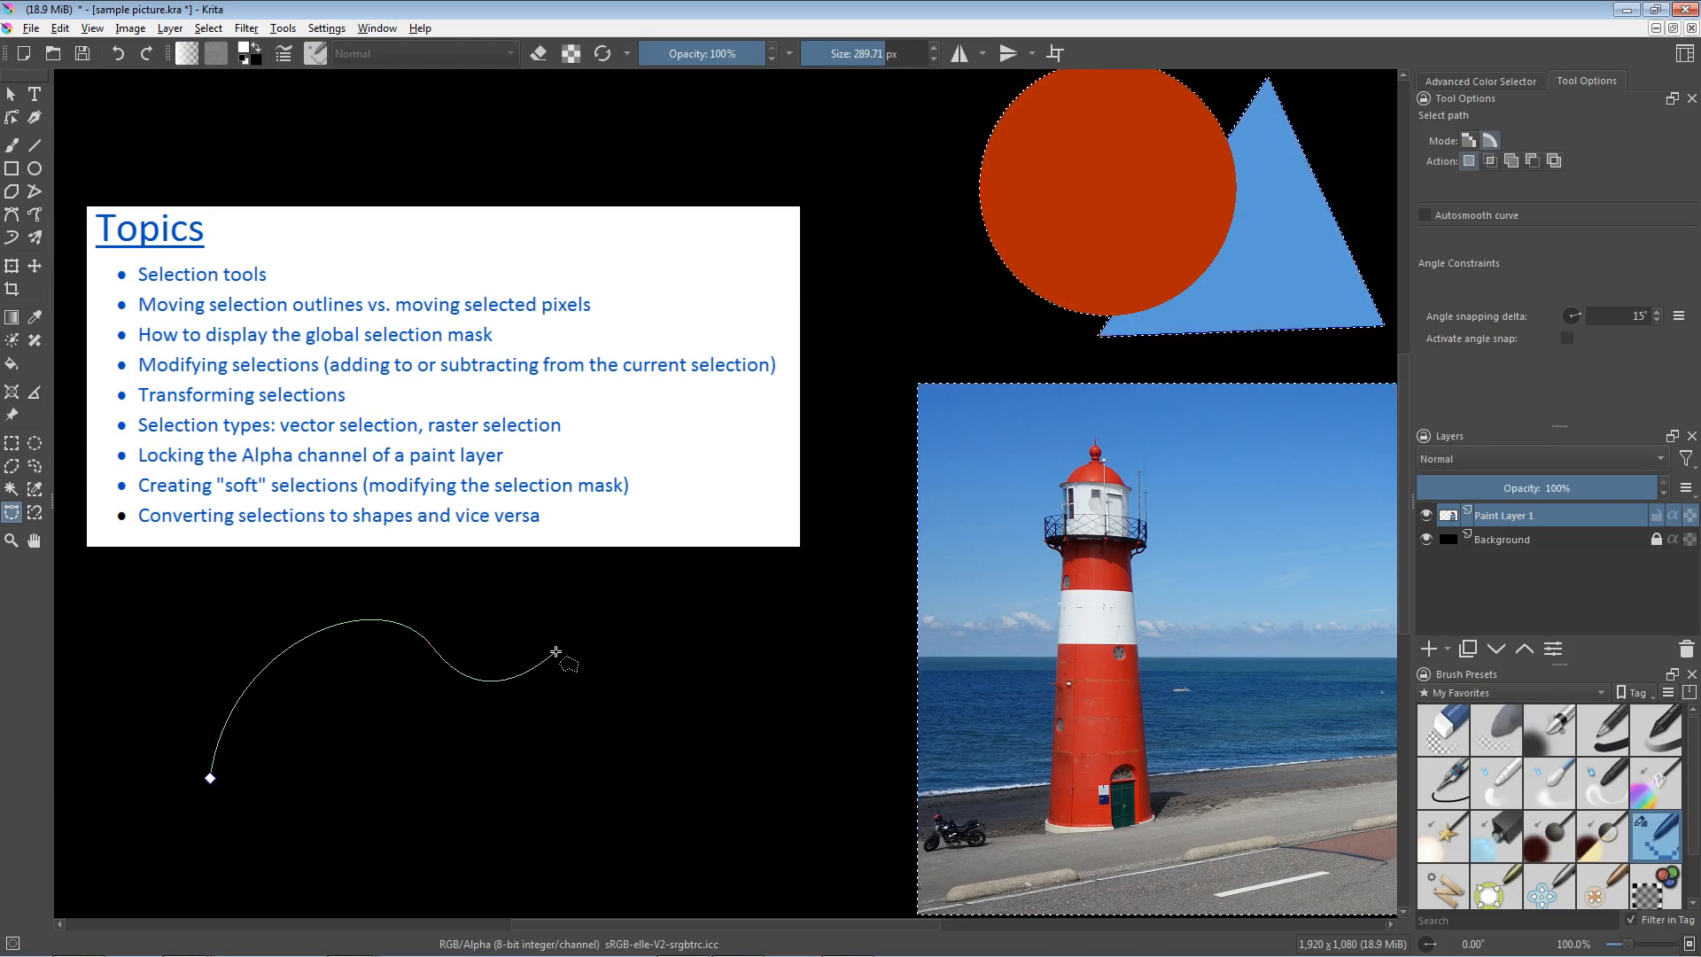
left_click_drag(549, 653, 640, 654)
left_click_drag(671, 767, 610, 814)
left_click_drag(427, 864, 395, 805)
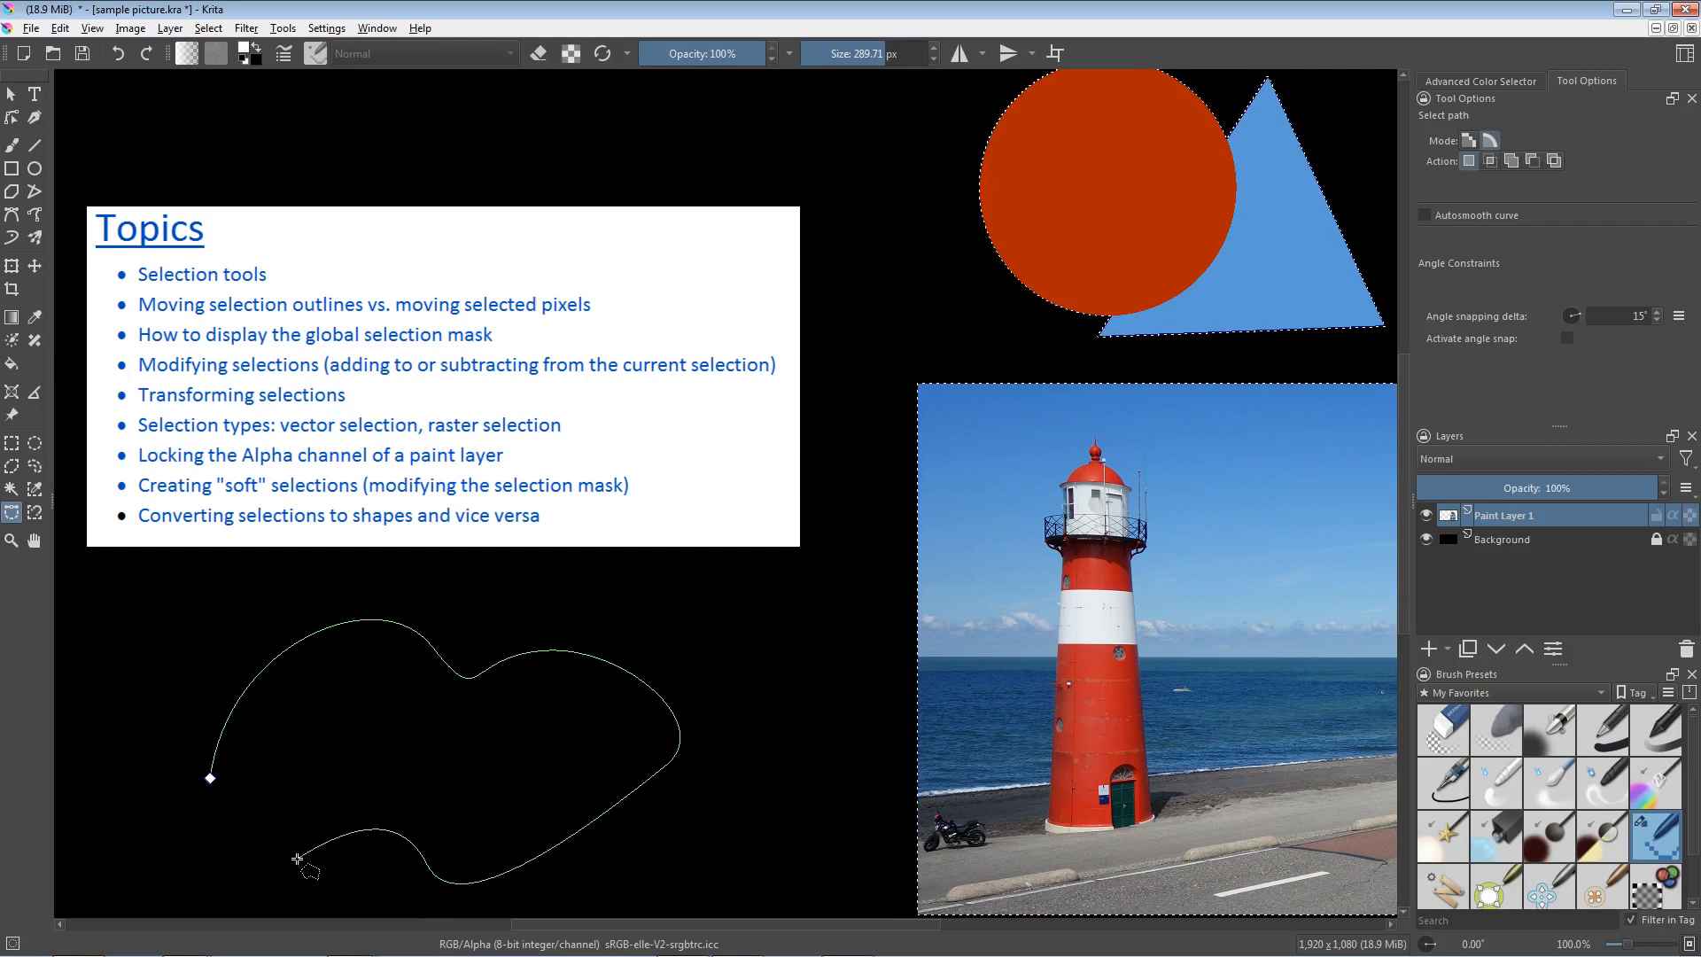
left_click(209, 779)
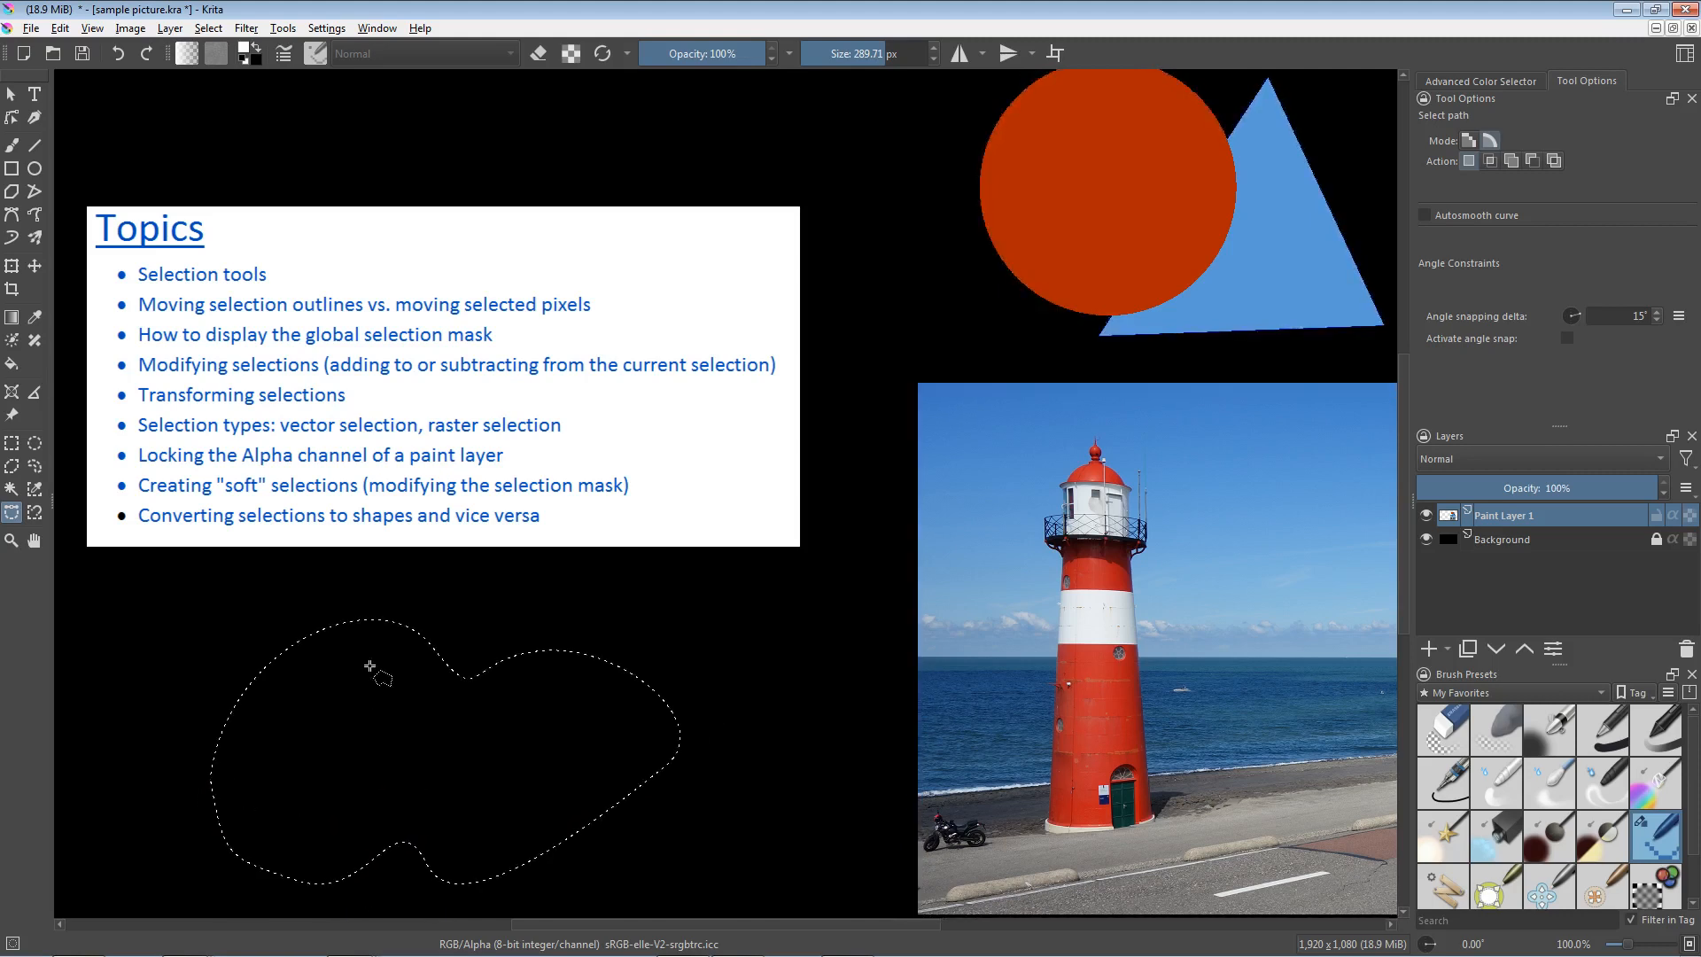
key("ctrl+shift+a")
Step: Start a magnetic selection from the red circle's left edge down to the blue triangle's lower-left corner, removing the misplaced anchor beyond it
left_click(33, 514)
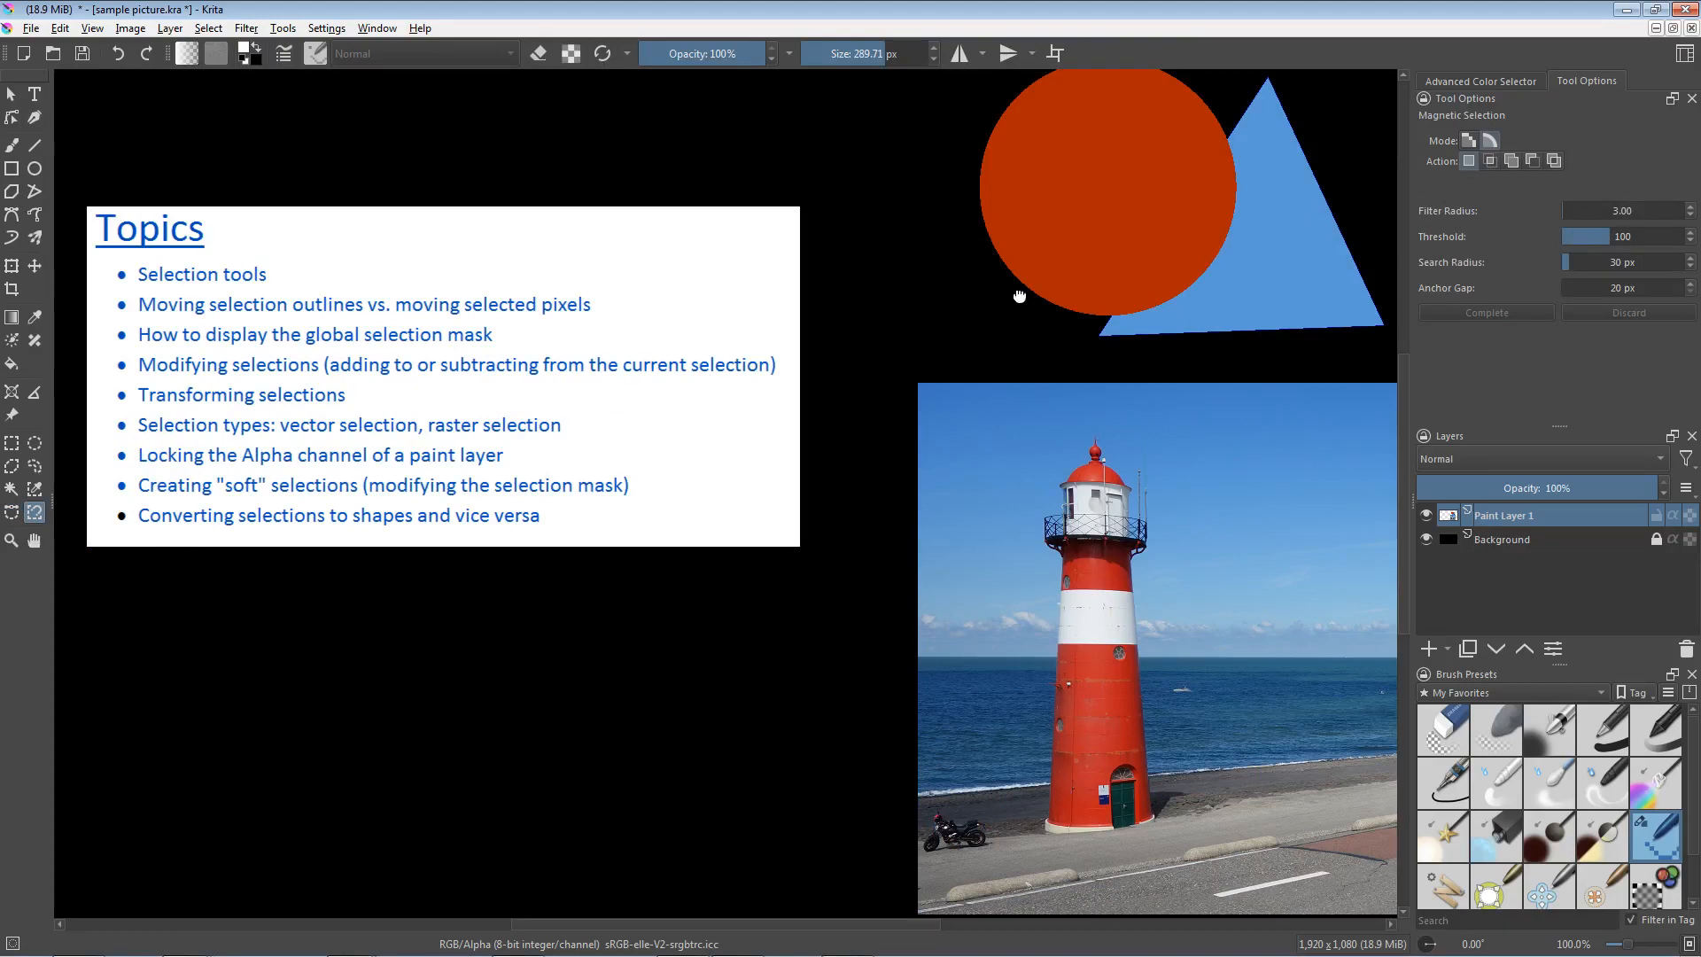
left_click_drag(1018, 293, 793, 470)
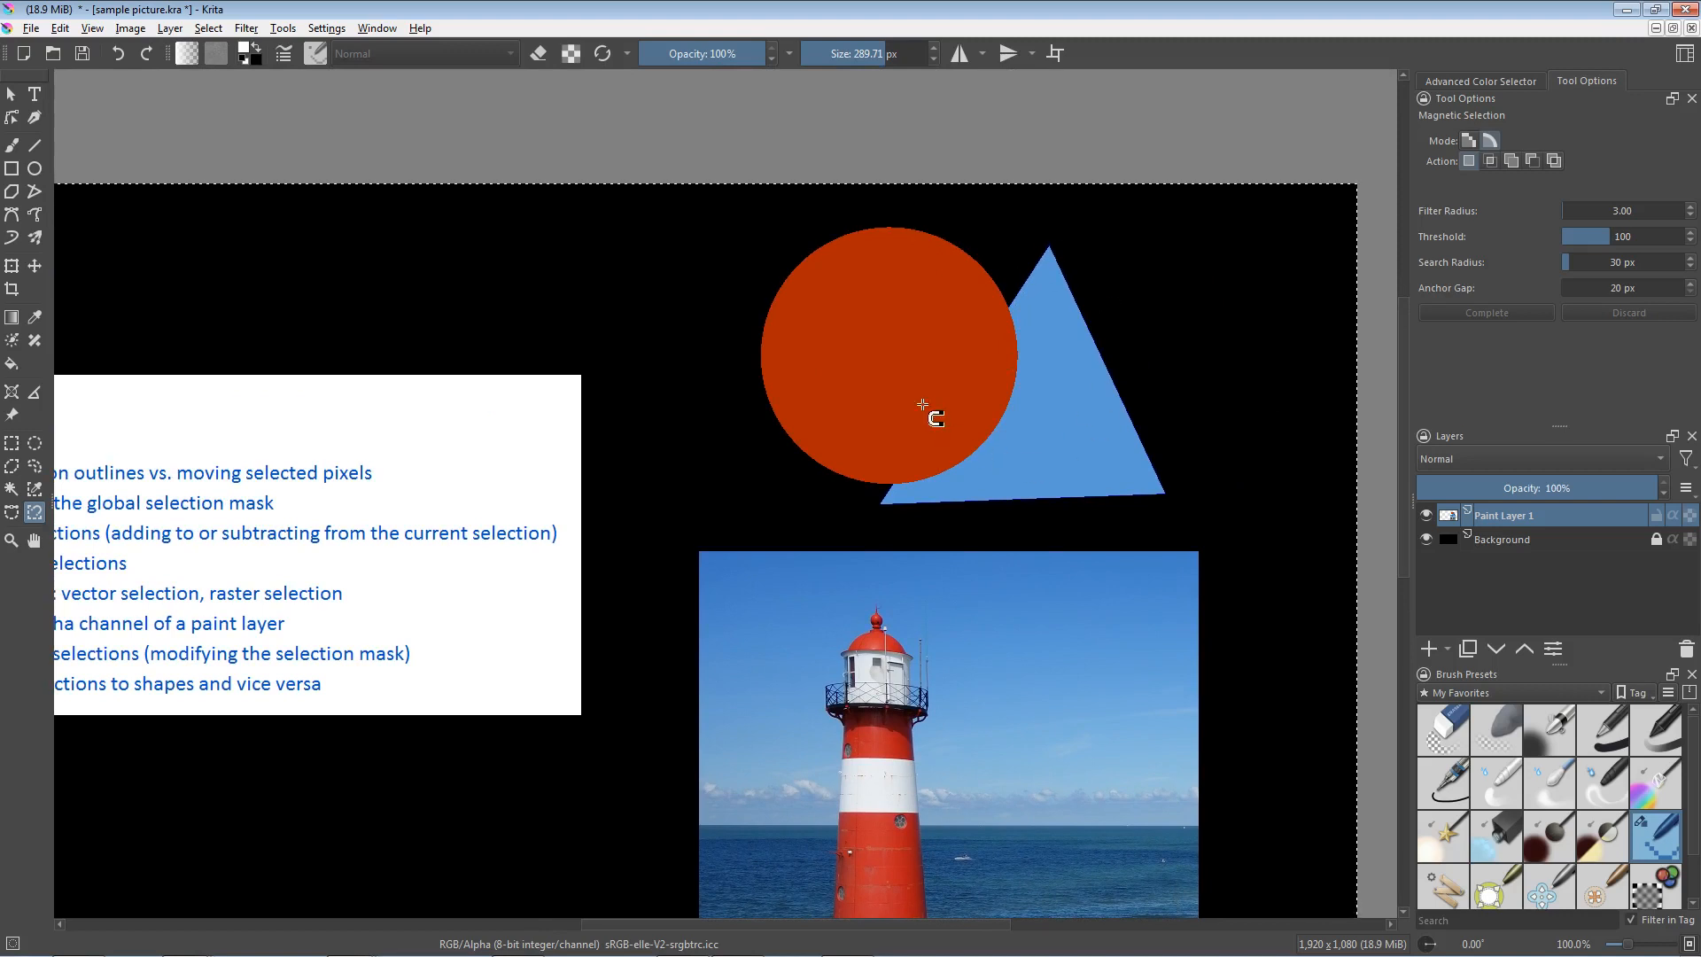
left_click(764, 333)
left_click(814, 460)
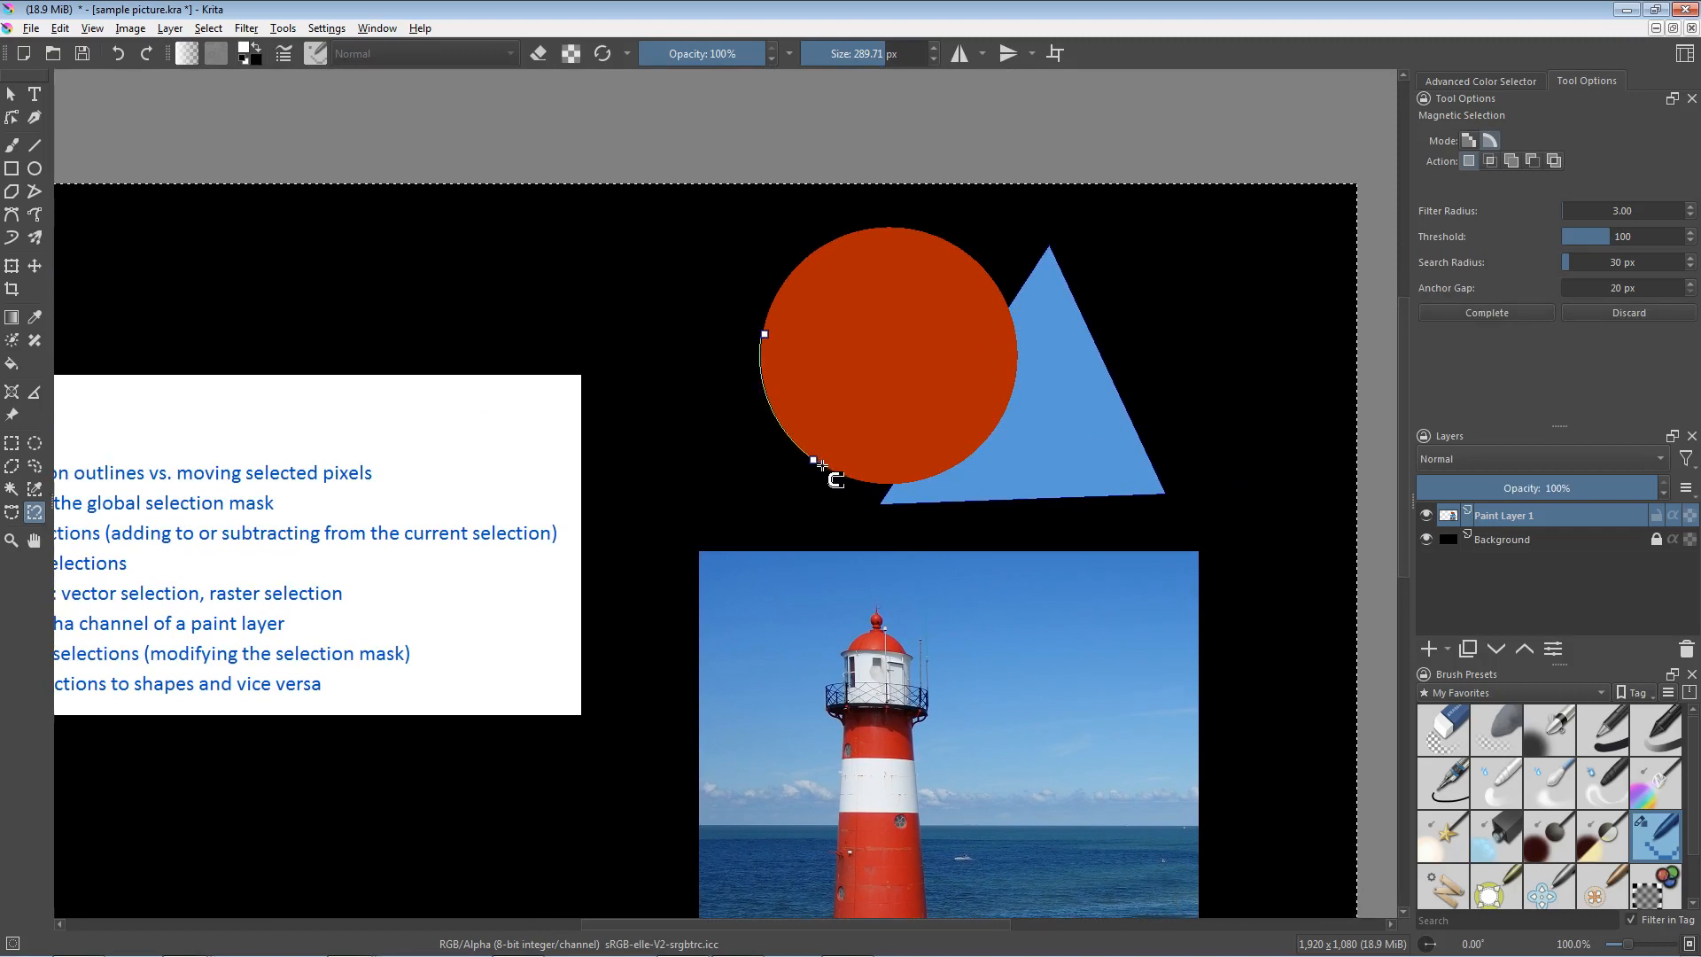
left_click(893, 486)
left_click(878, 504)
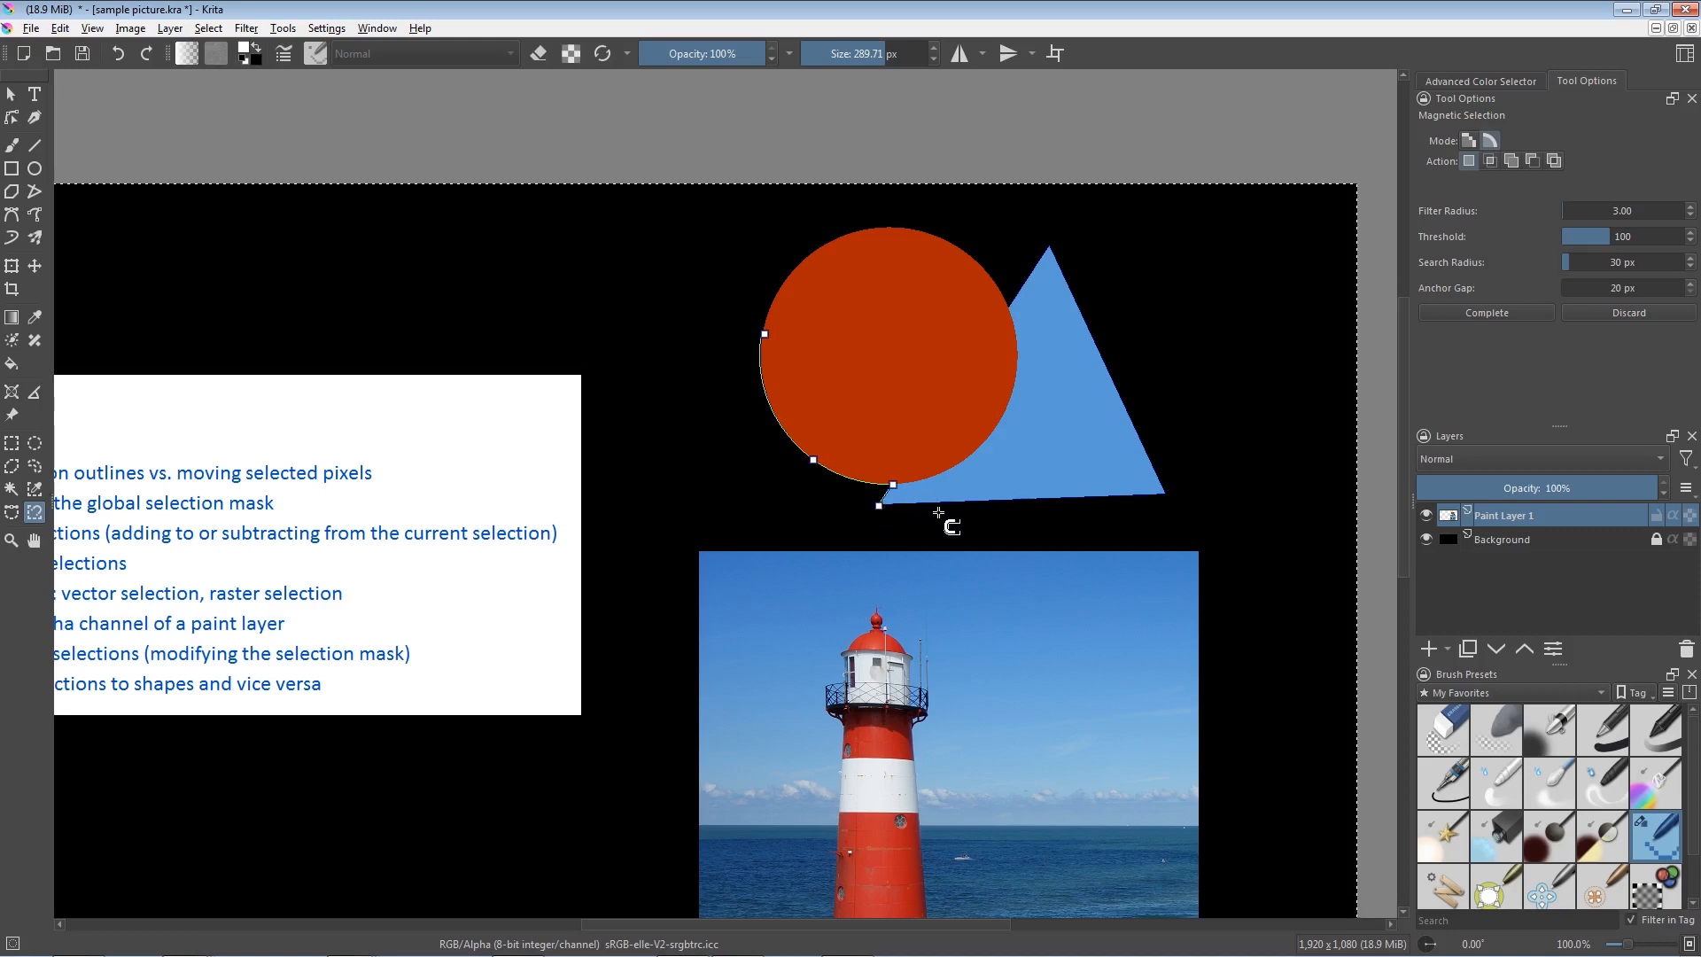
left_click(1026, 498)
key("BackSpace")
Step: Continue the magnetic outline around the triangle's remaining corners and over the circle's top edge, and complete the selection
left_click(1166, 492)
left_click(1050, 246)
left_click(1006, 308)
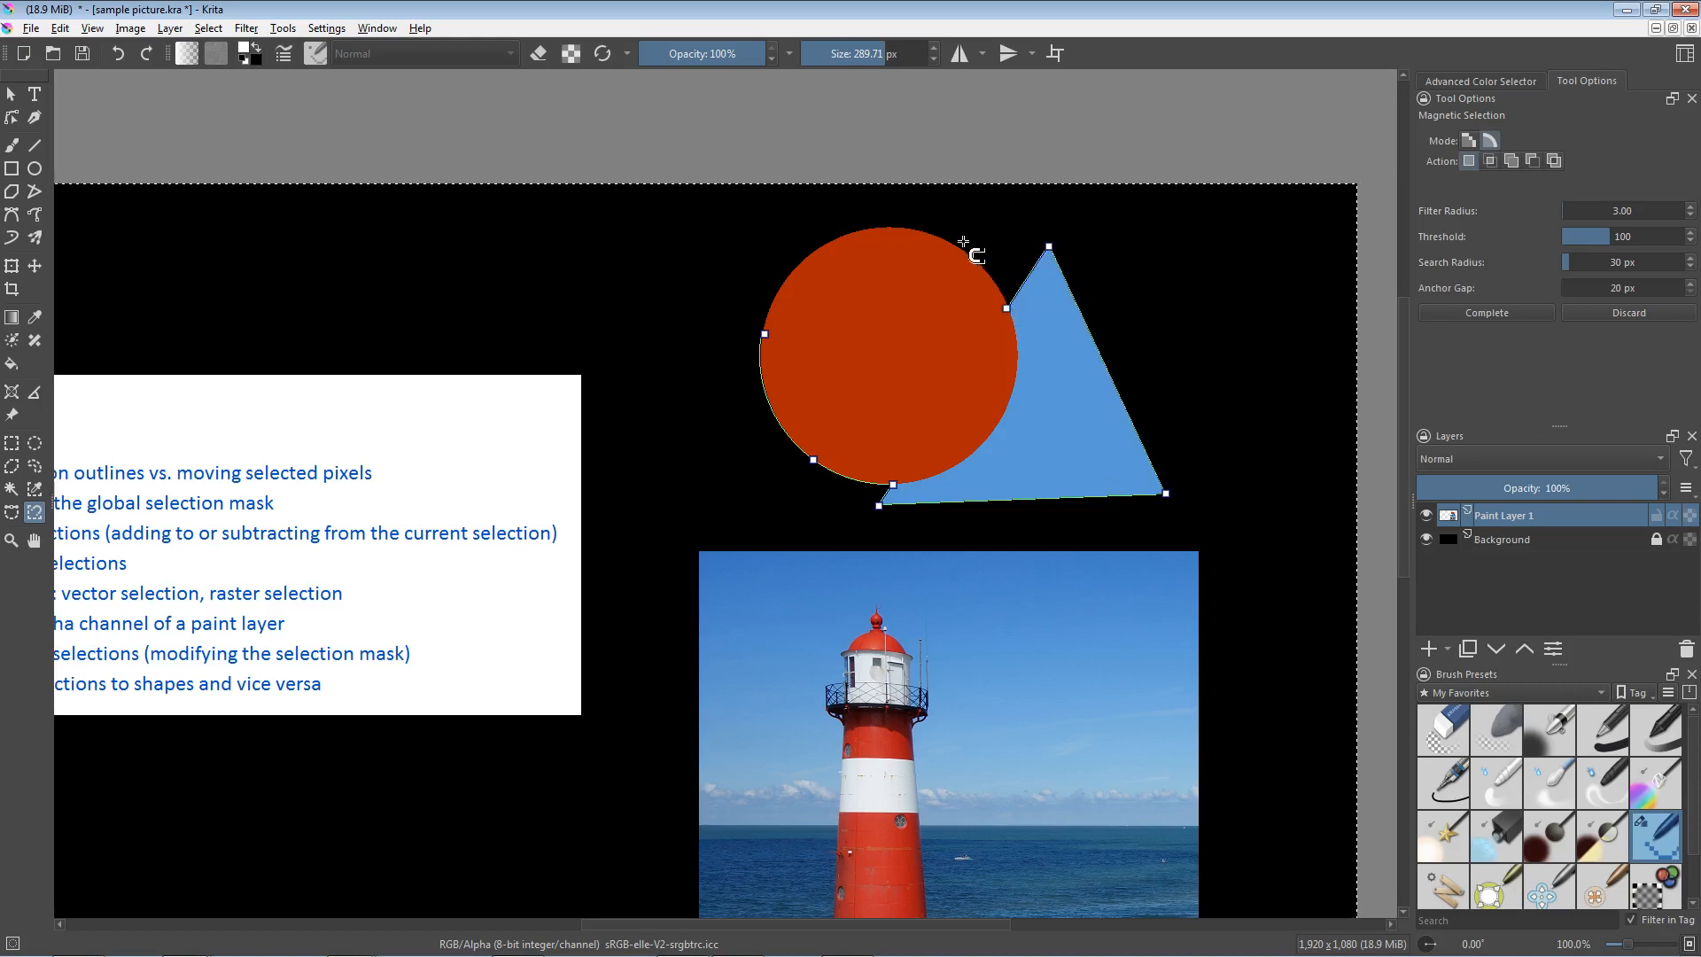
left_click(853, 239)
left_click(791, 275)
left_click(766, 321)
key("Return")
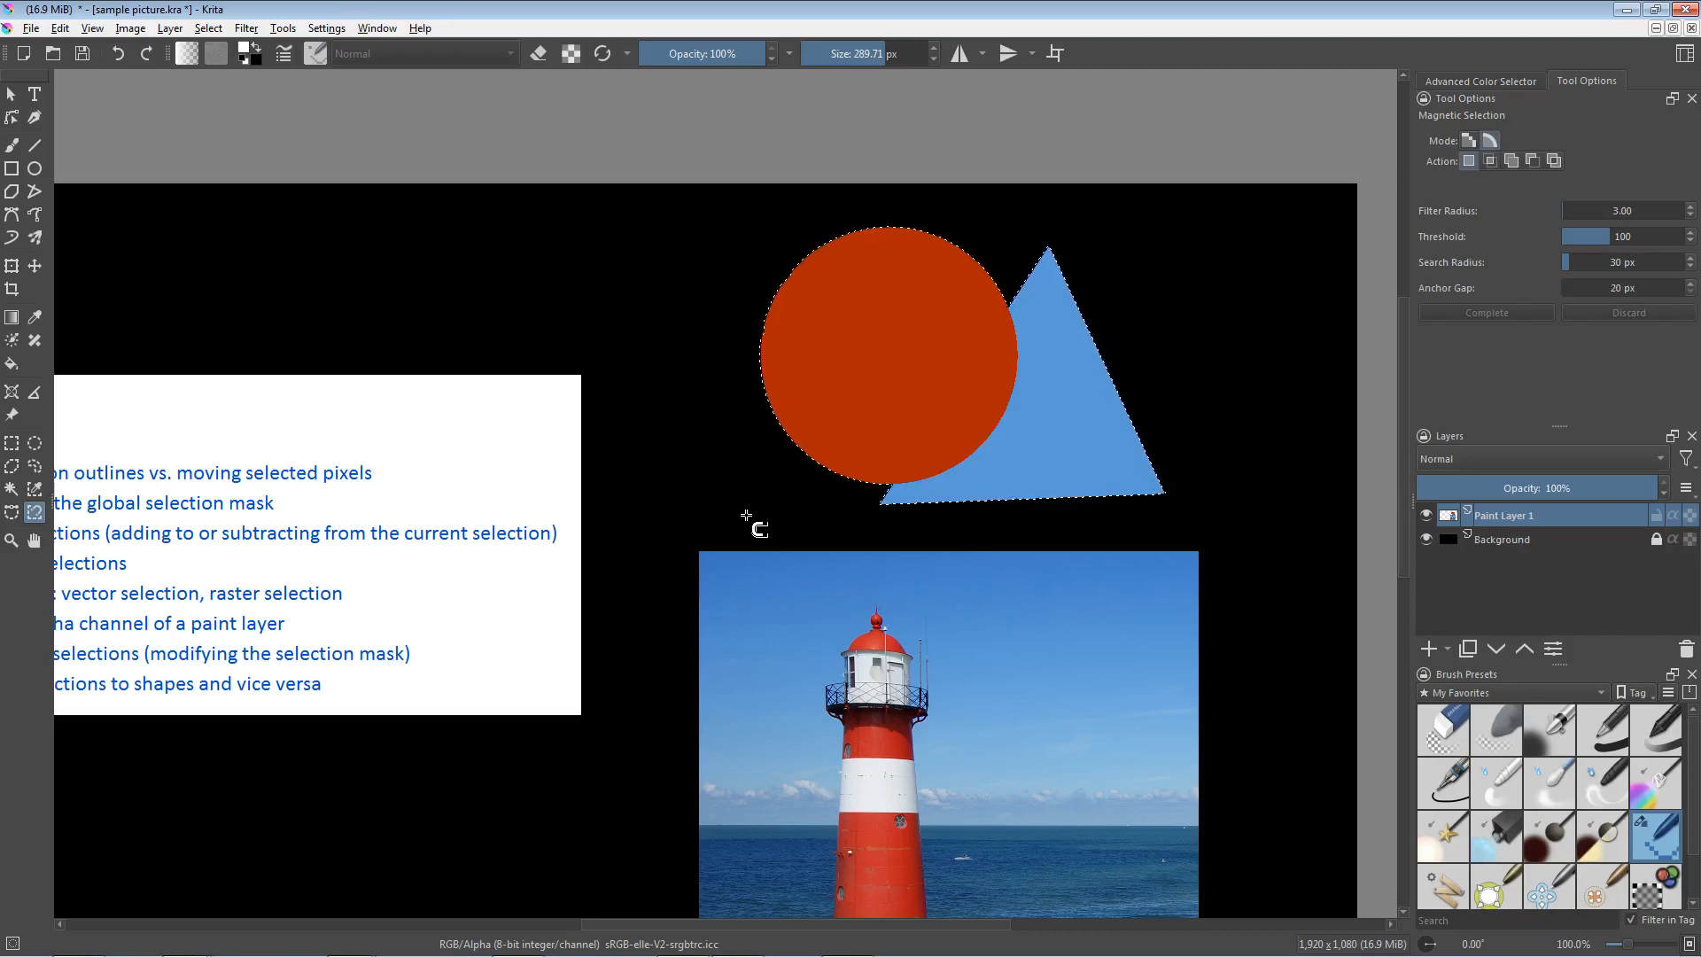
Step: Draw a rectangular selection about 309 by 185 px below the Topics box, move its outline around, and reselect the whole canvas
key("ctrl+a")
key("2")
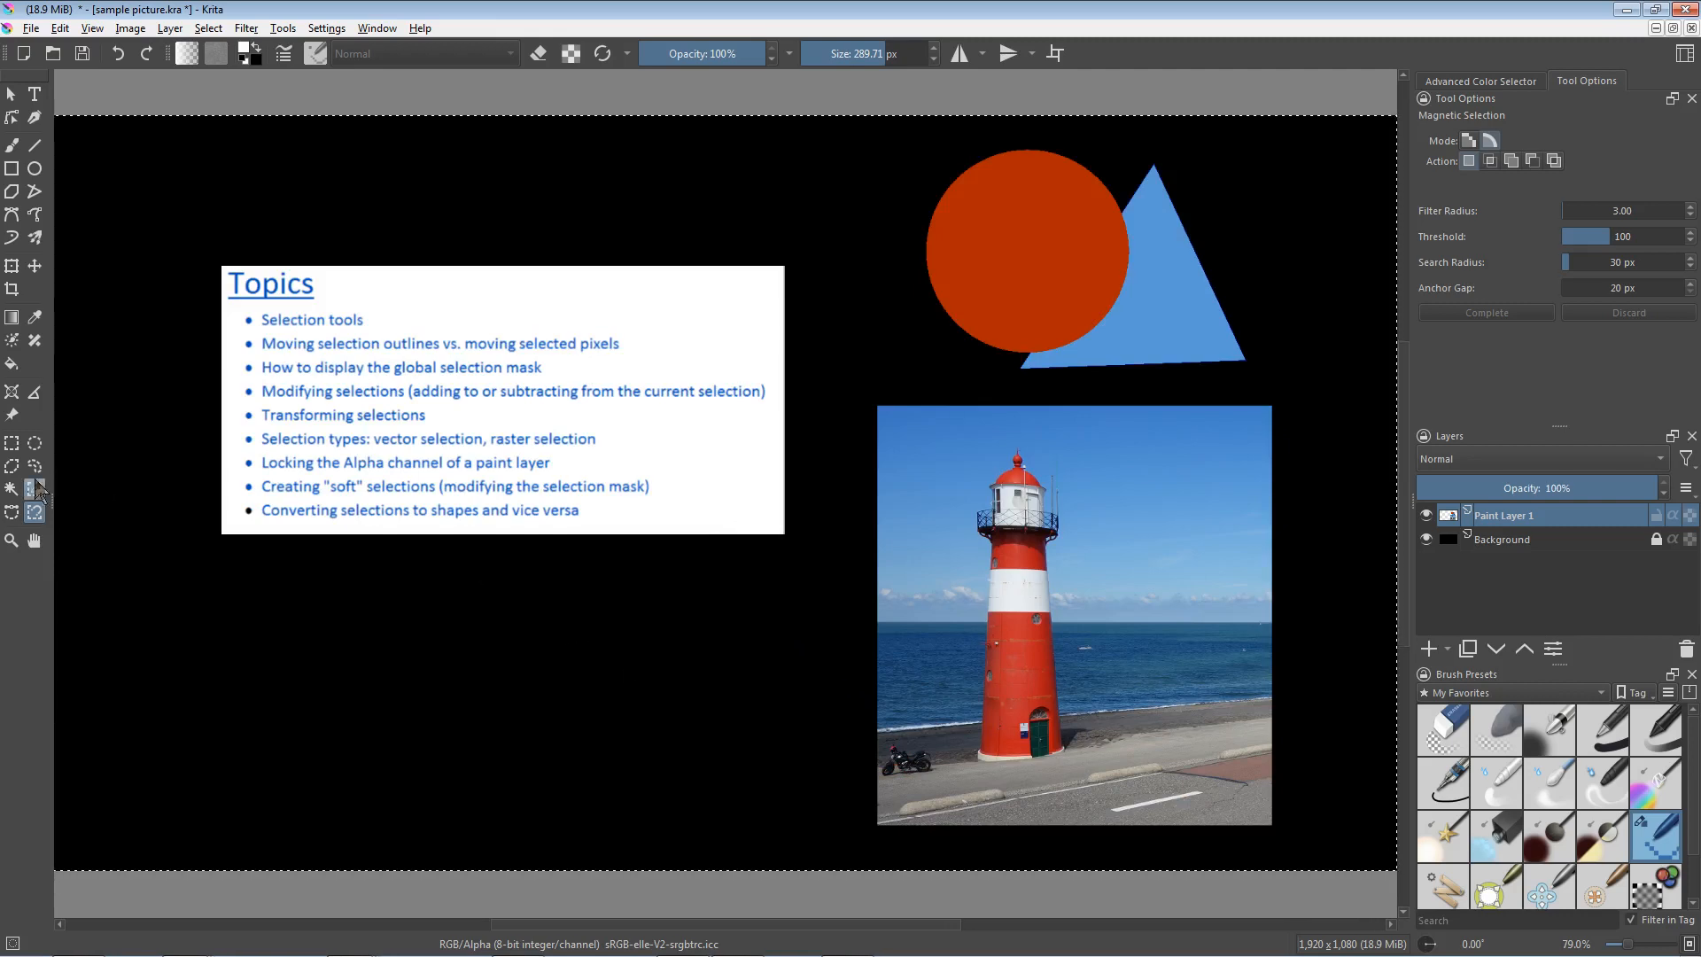
left_click(12, 443)
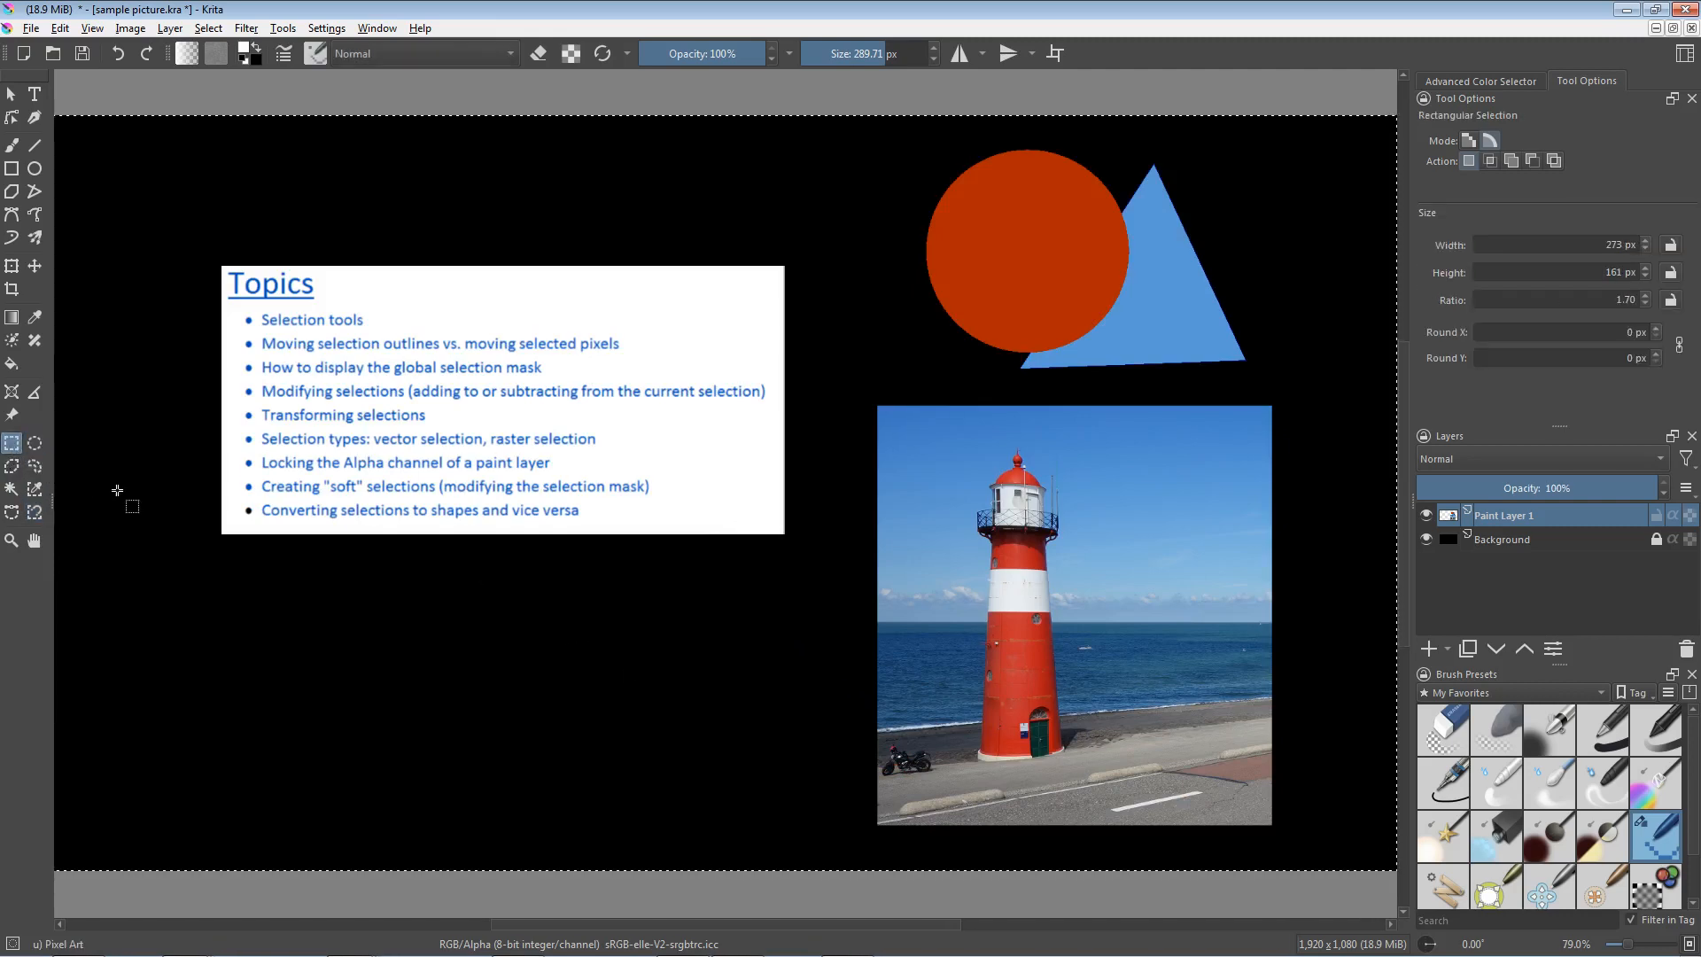
left_click_drag(425, 565, 531, 685)
left_click_drag(569, 642, 574, 609)
left_click_drag(649, 627, 793, 622)
key("ctrl+a")
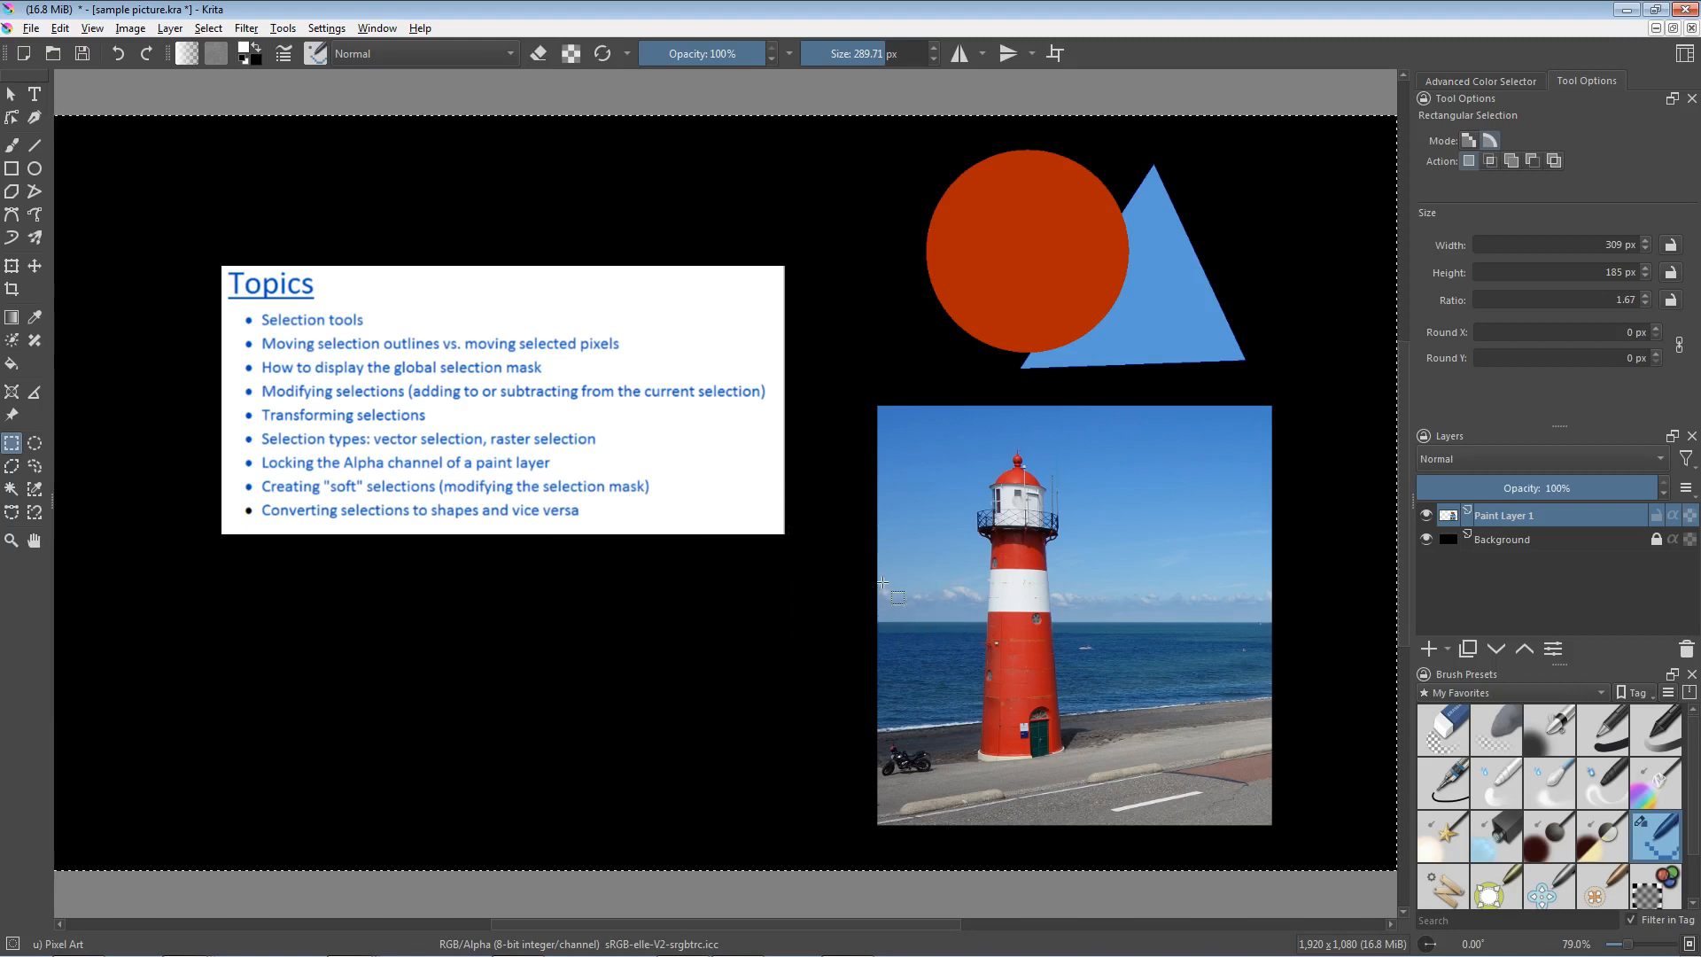
Step: Select a rectangle about 339 by 188 px across the lighthouse, move its pixels onto the black area, and undo the move
left_click_drag(935, 547, 1173, 676)
left_click(35, 268)
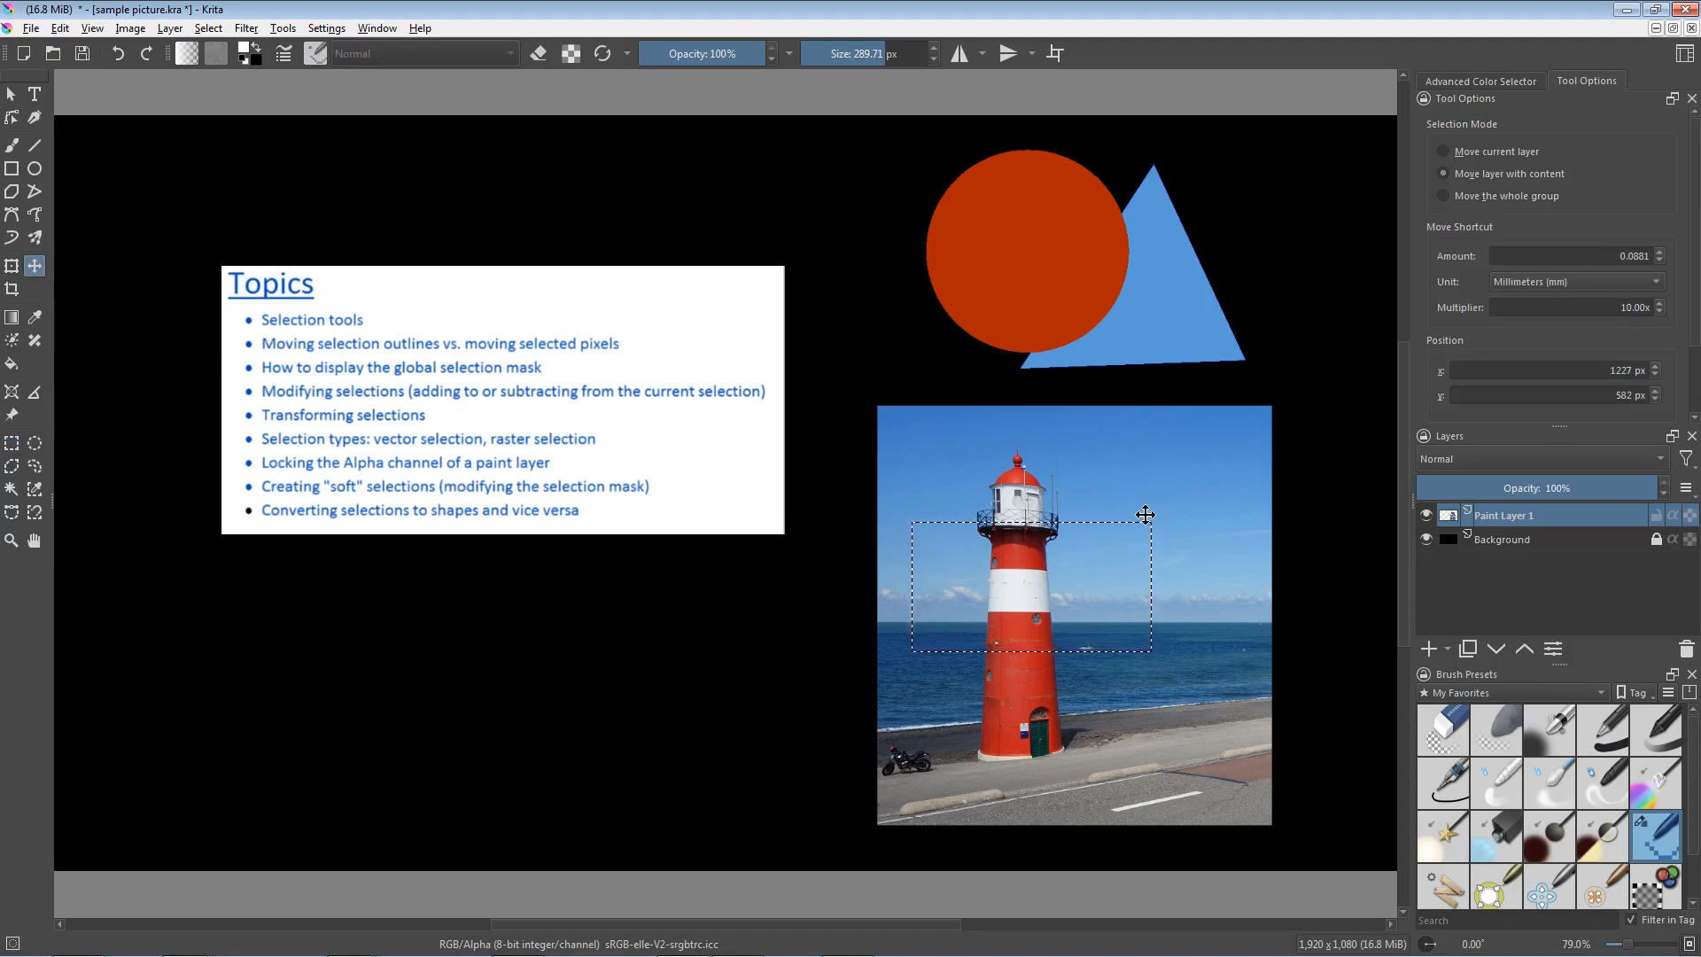
left_click_drag(1101, 540, 872, 638)
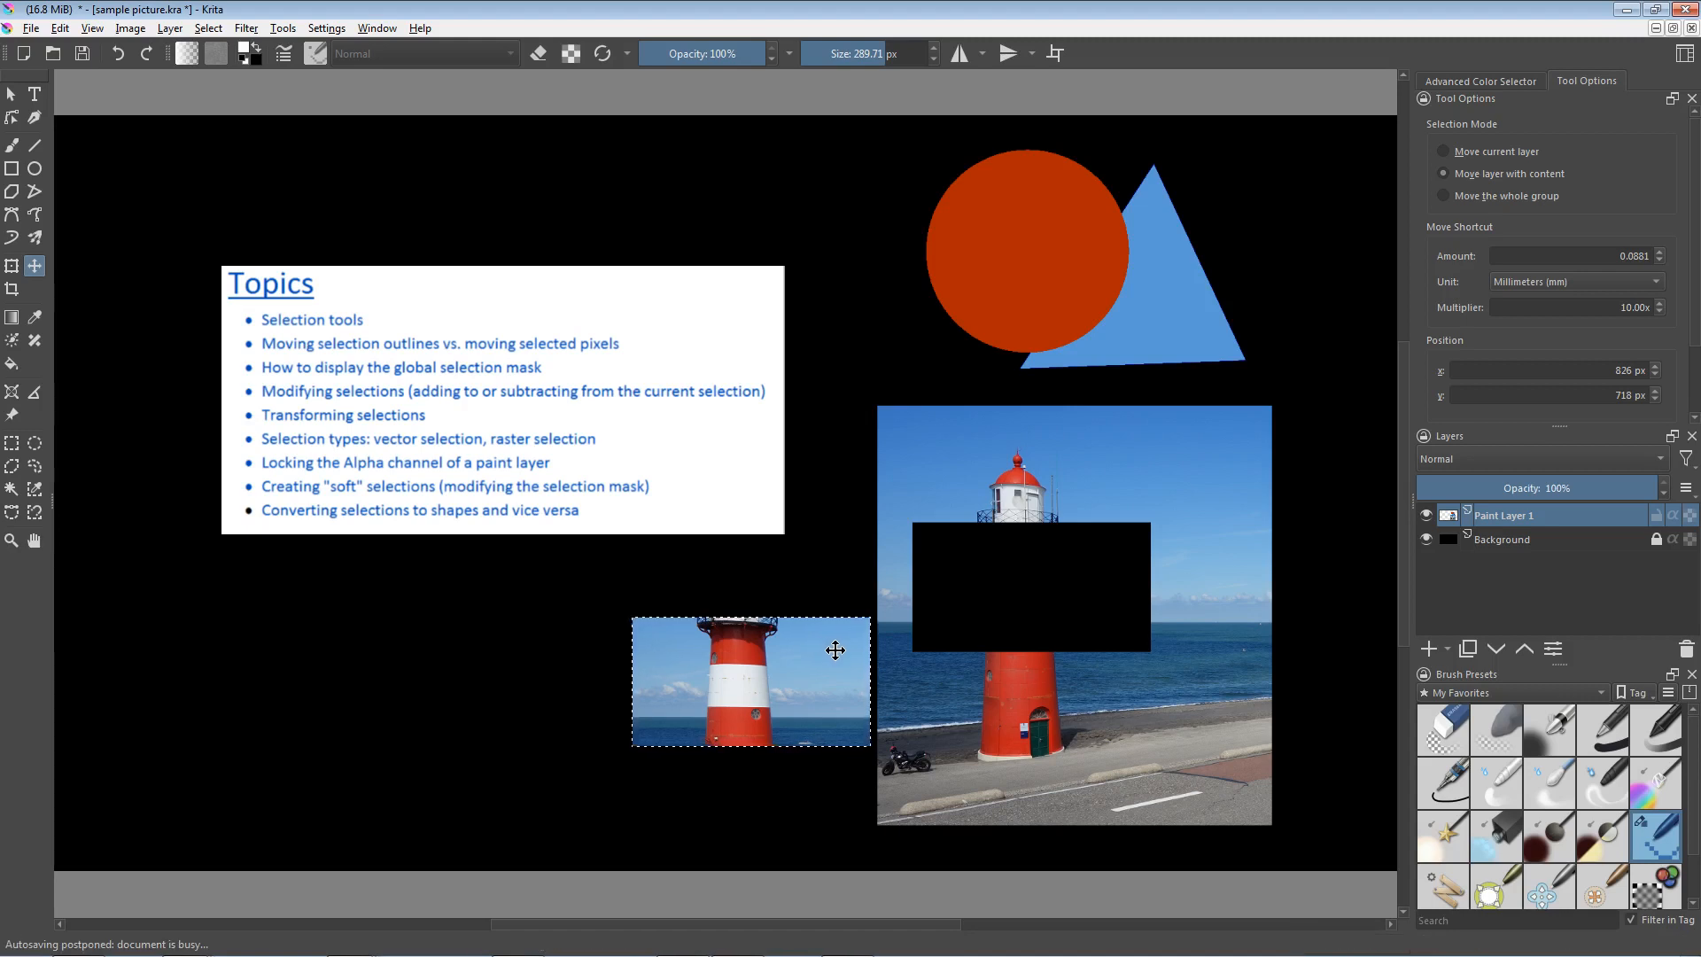
key("ctrl+z")
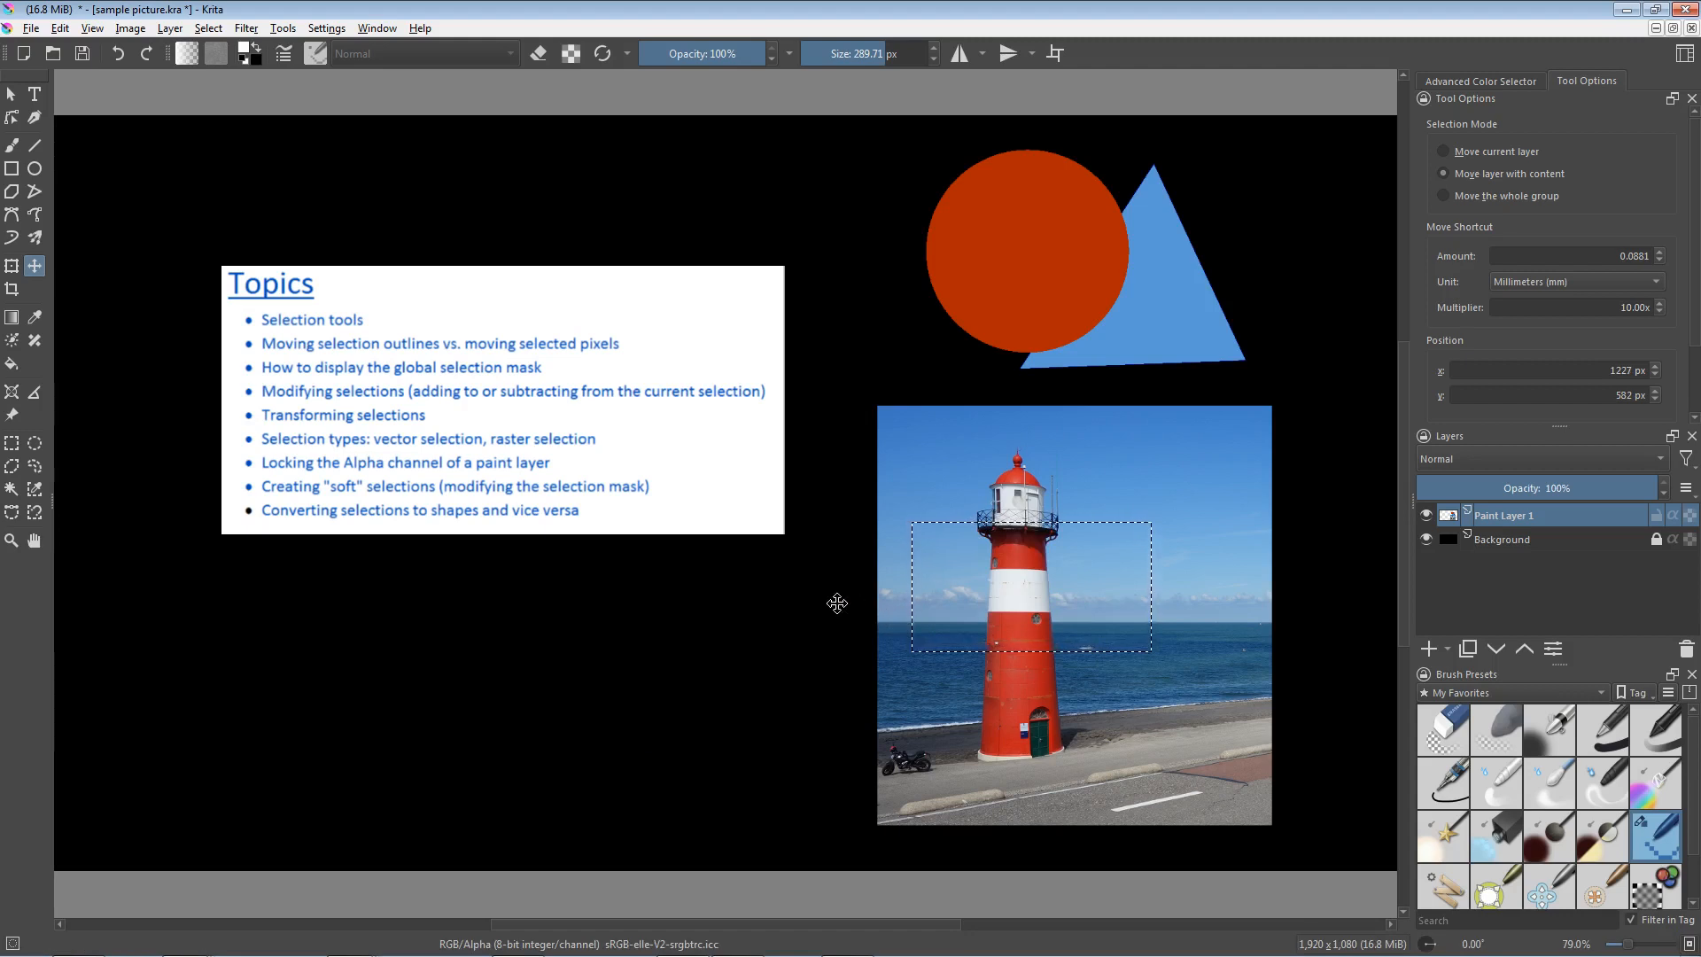
Step: Draw a rectangular selection about 258 by 153 px below the Topics box and display the selection as a mask overlay
key("ctrl+r")
key("ctrl+a")
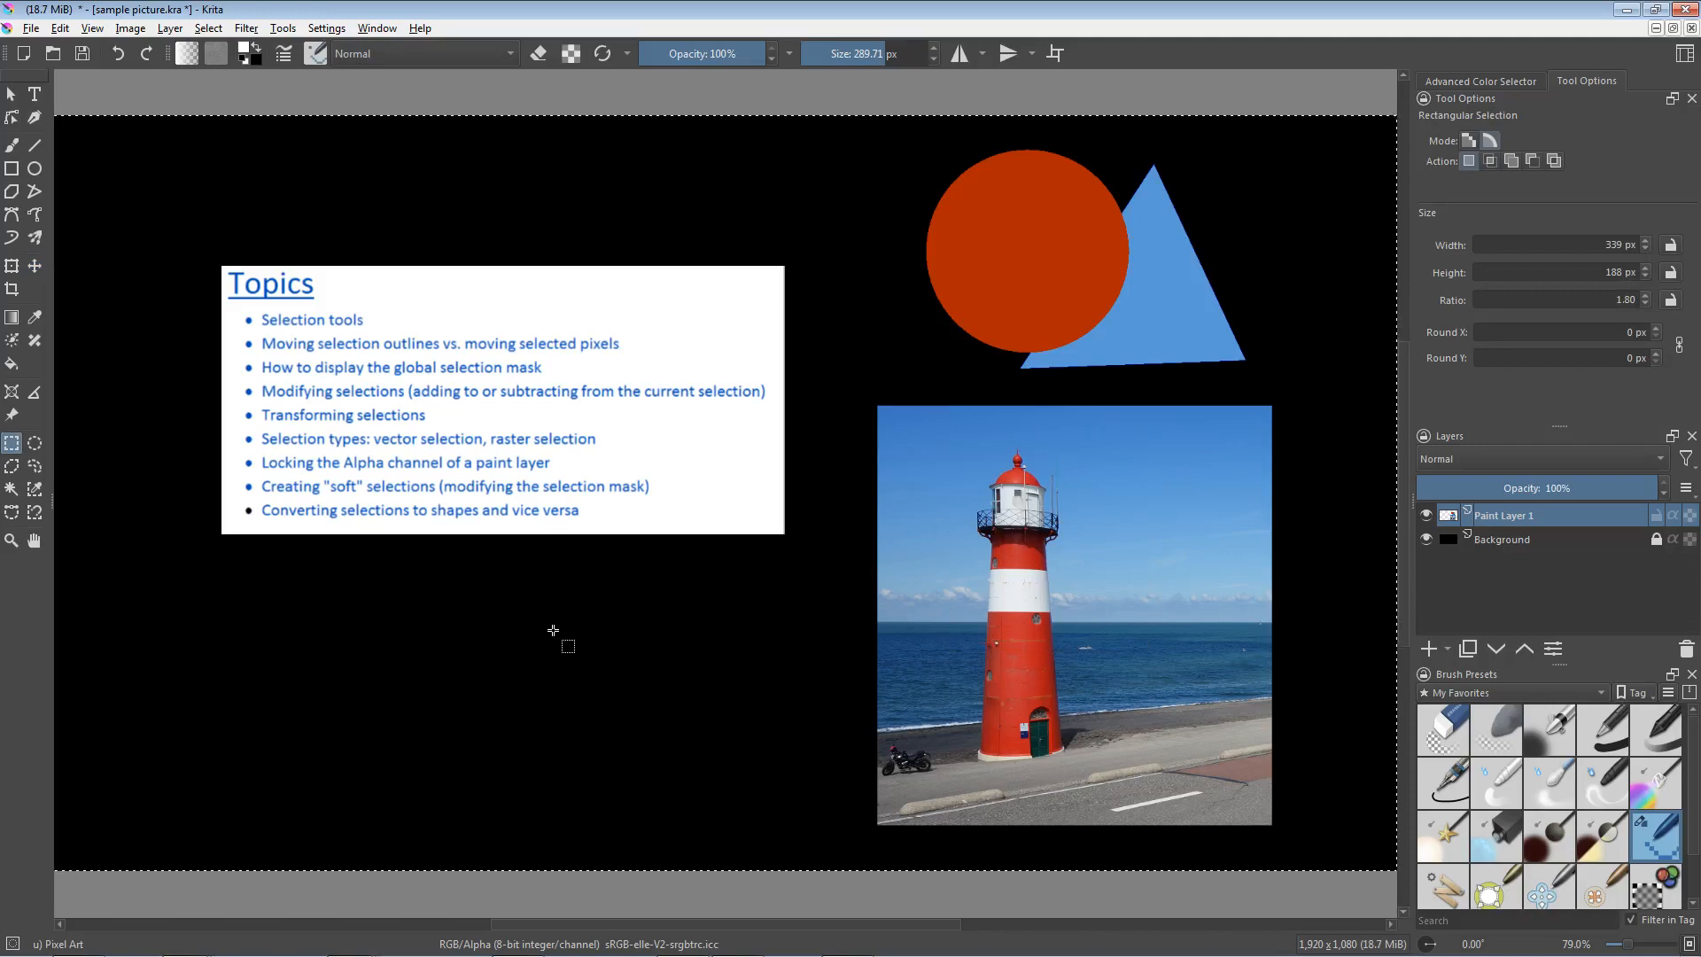
left_click_drag(415, 607, 473, 664)
left_click(13, 944)
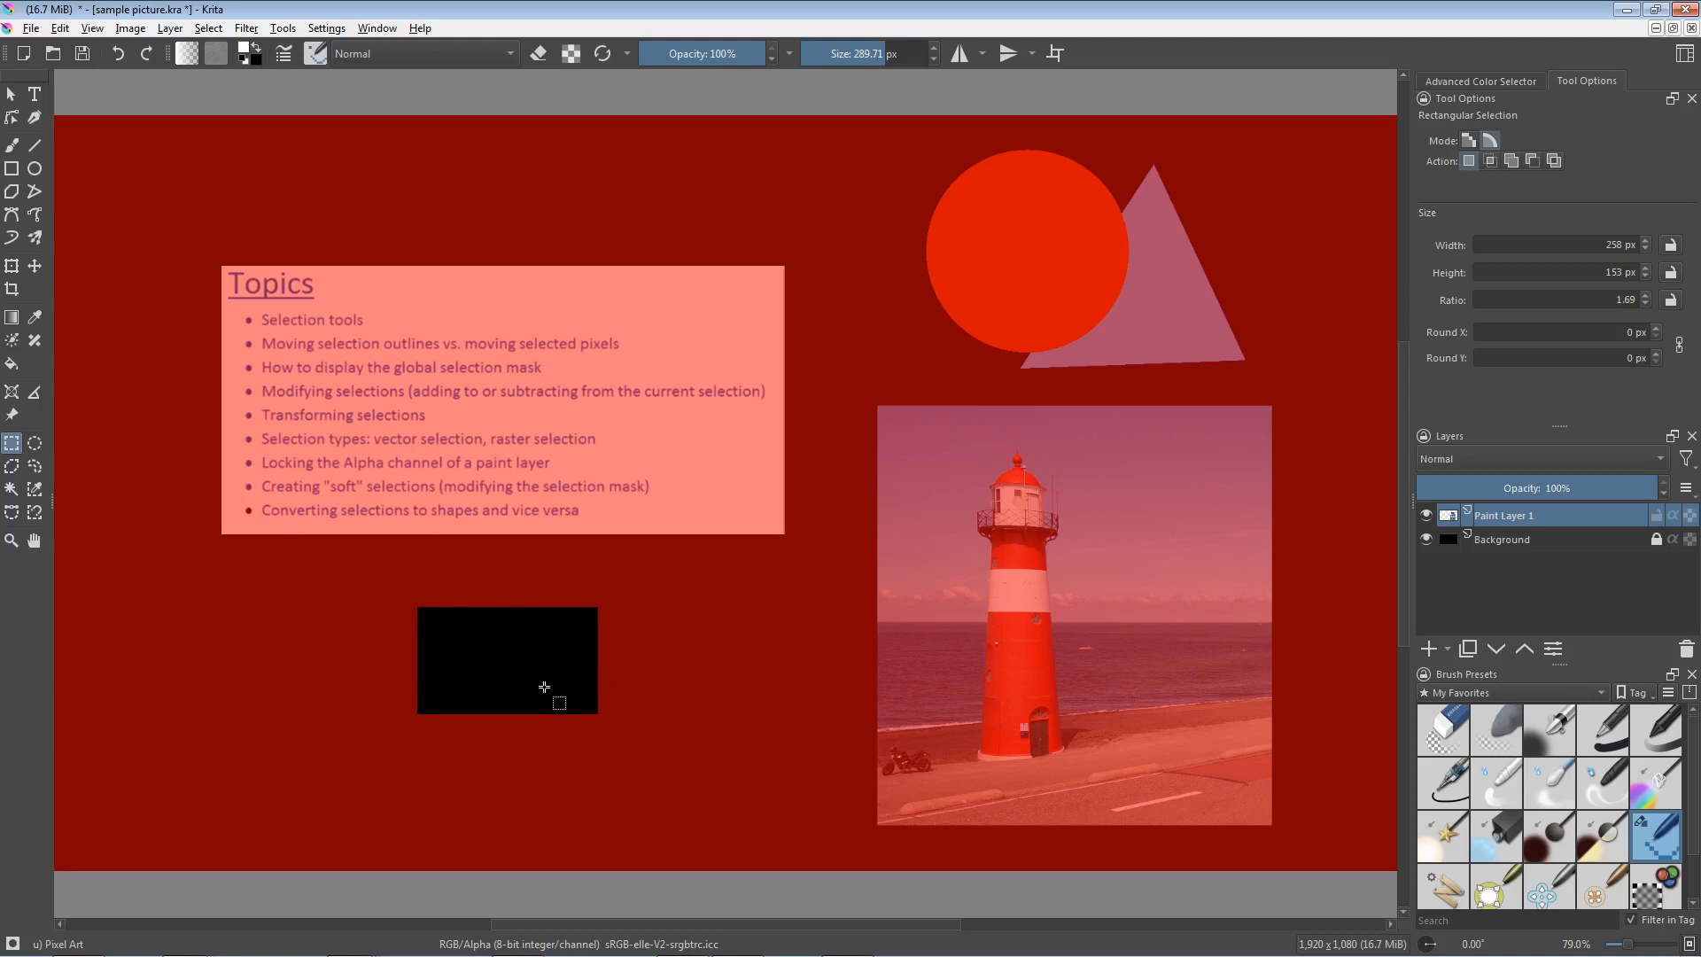
Step: Turn off the mask overlay, clear the selection, and show the global selection mask in the layer stack
left_click(12, 944)
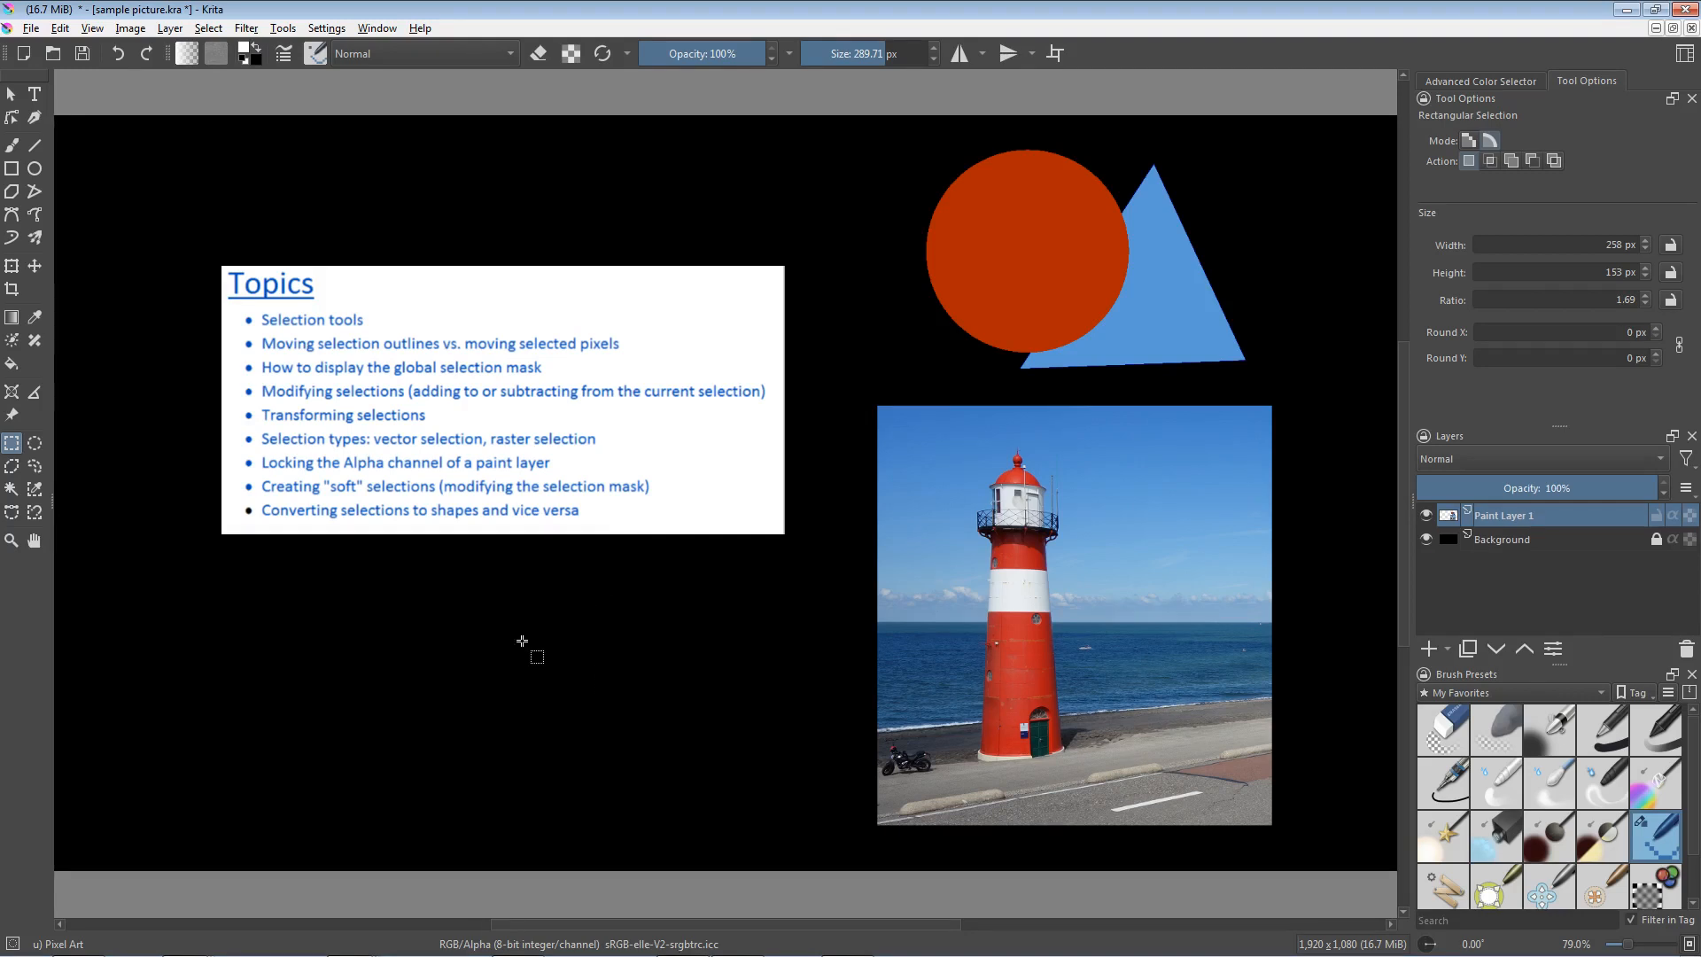
left_click(545, 658)
left_click(210, 31)
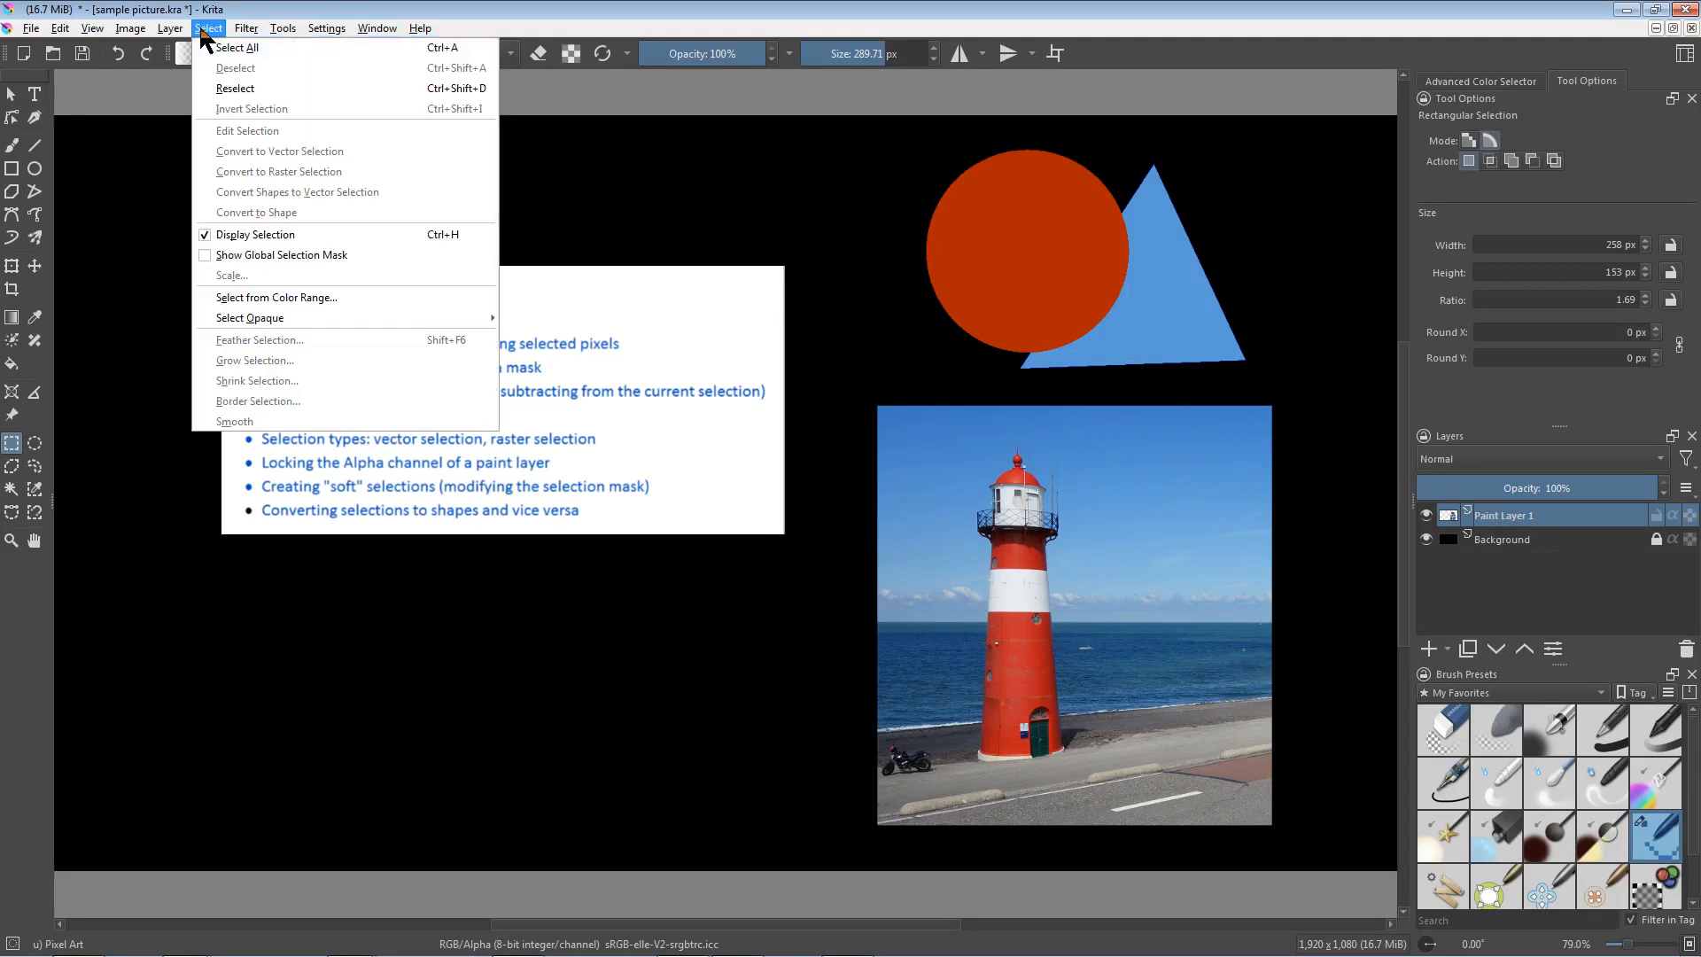
left_click(212, 256)
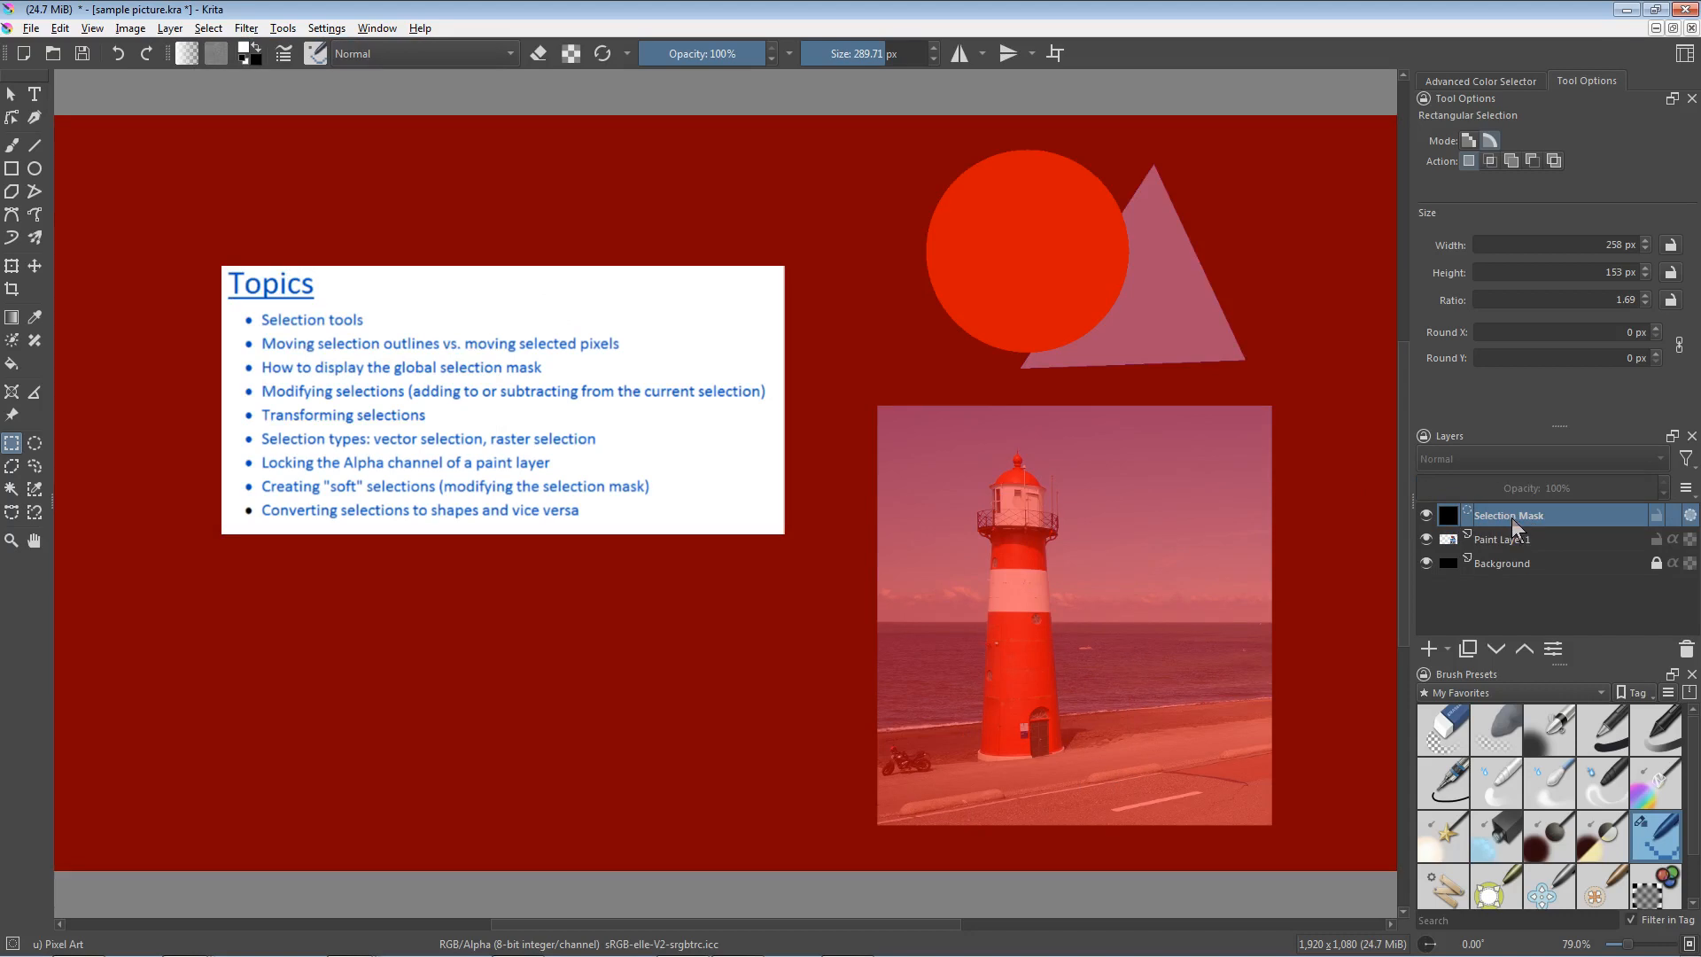
Step: Draw a rectangular selection about 322 by 192 px below the Topics box with Paint Layer 1 active, and display it on the Selection Mask
left_click(1503, 539)
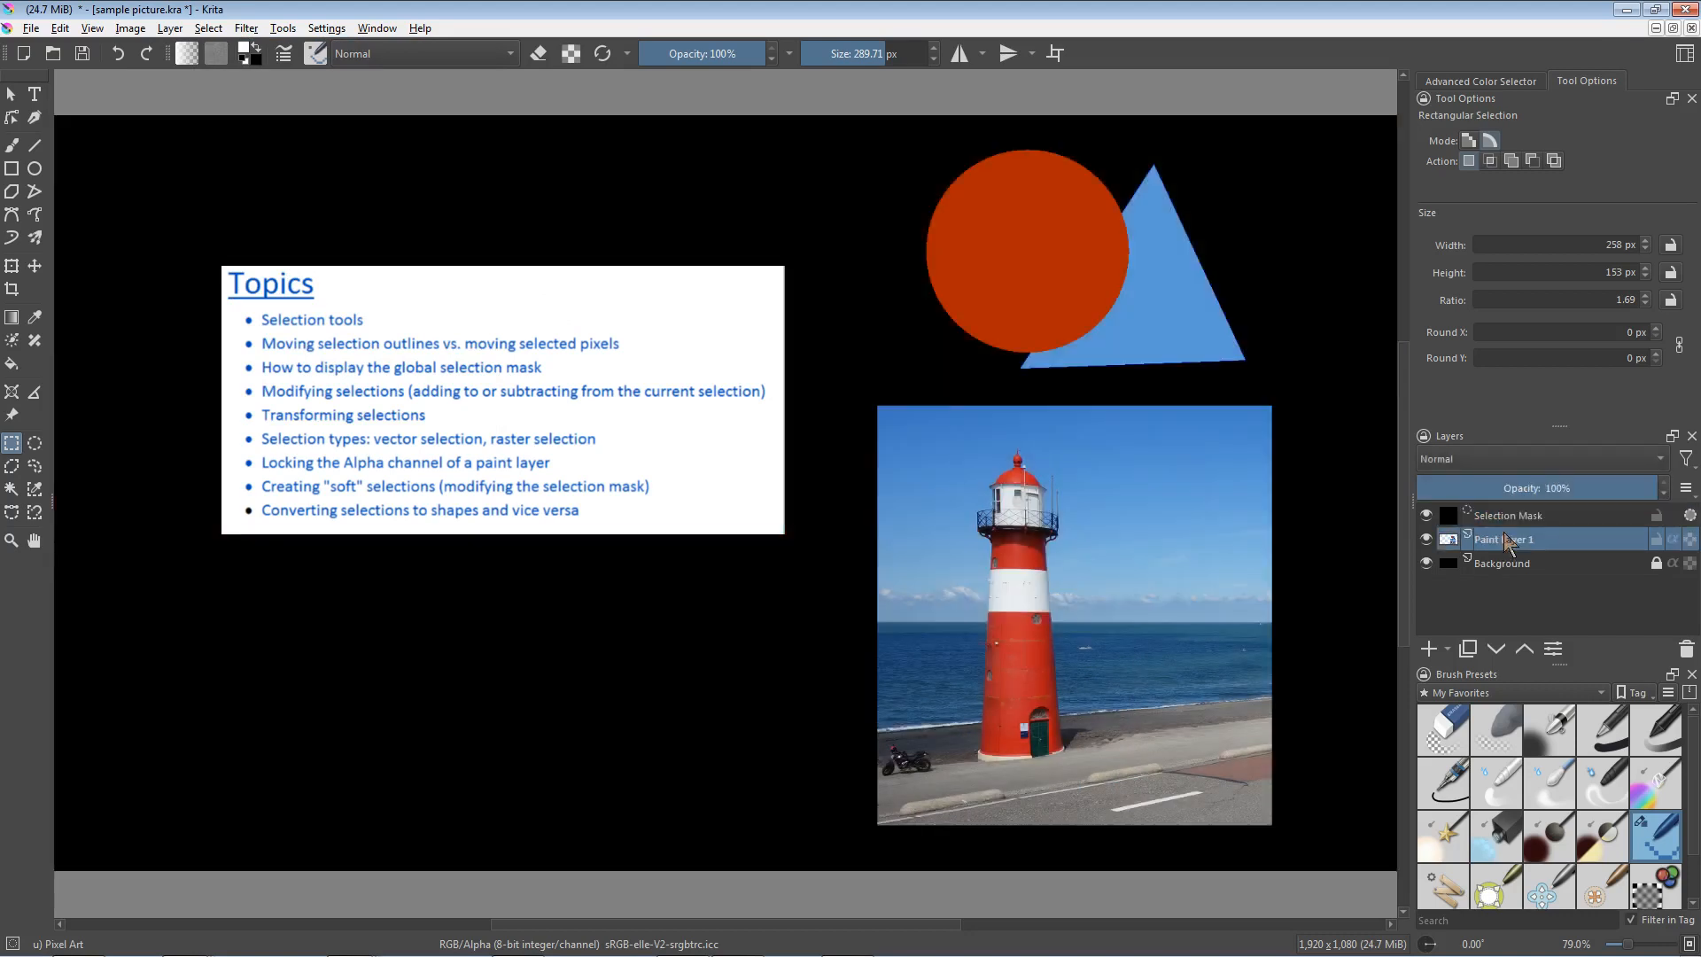
left_click(1502, 517)
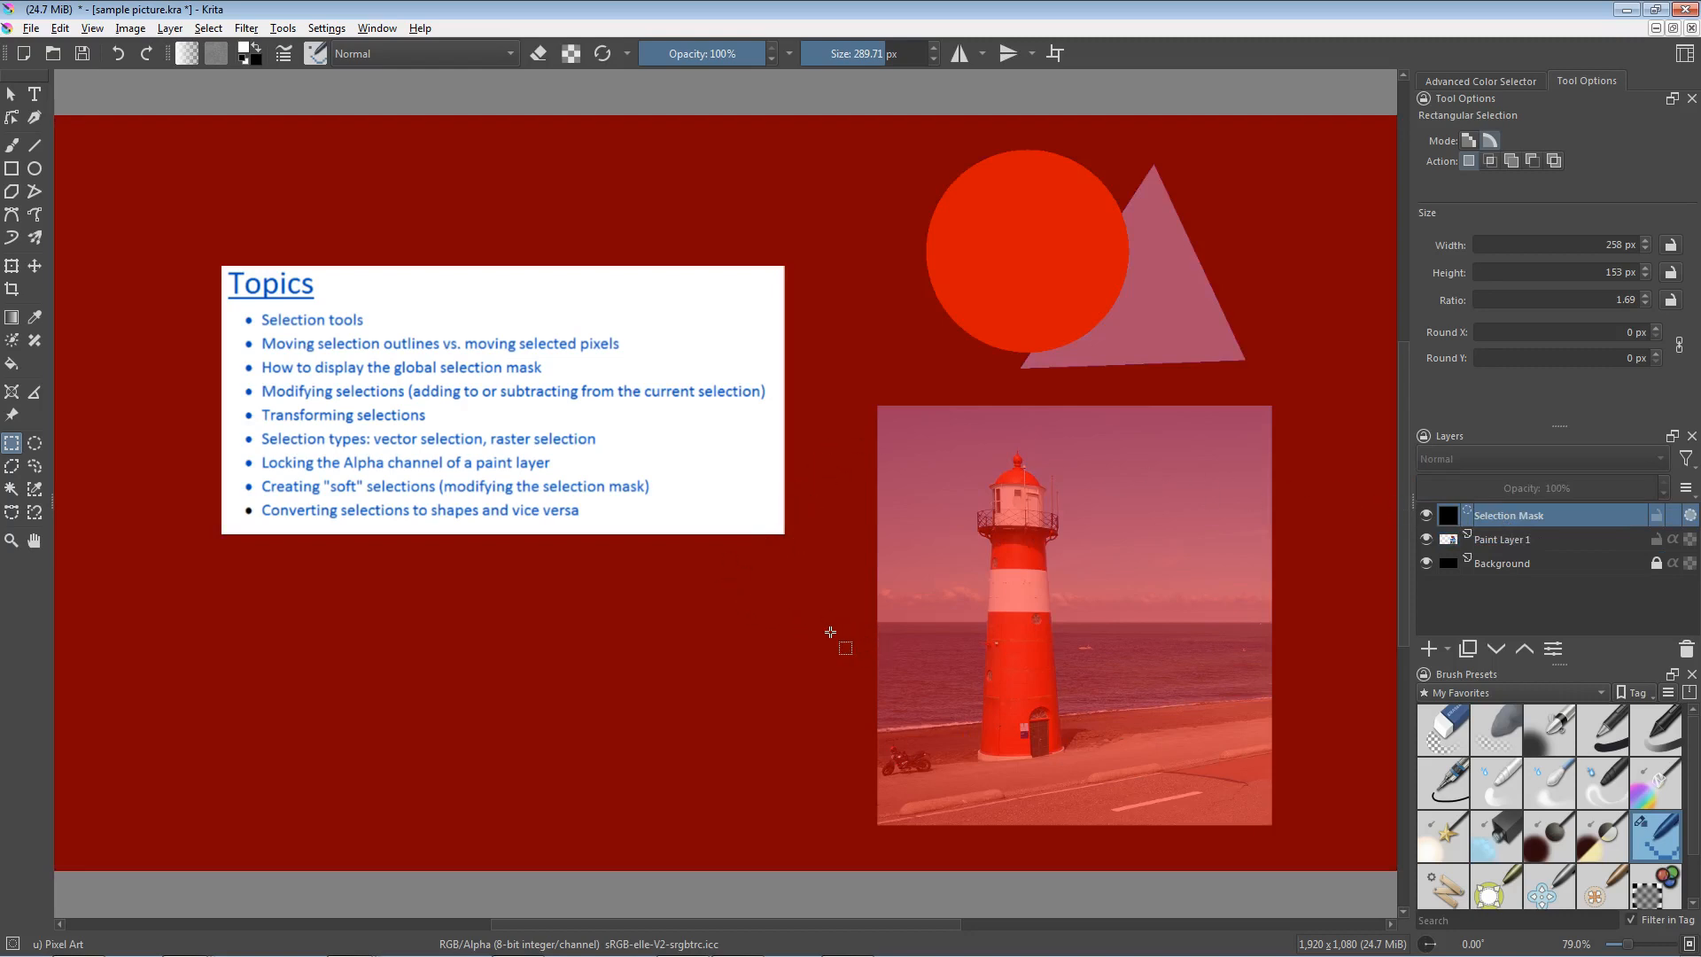
left_click(1501, 540)
left_click_drag(536, 716, 762, 582)
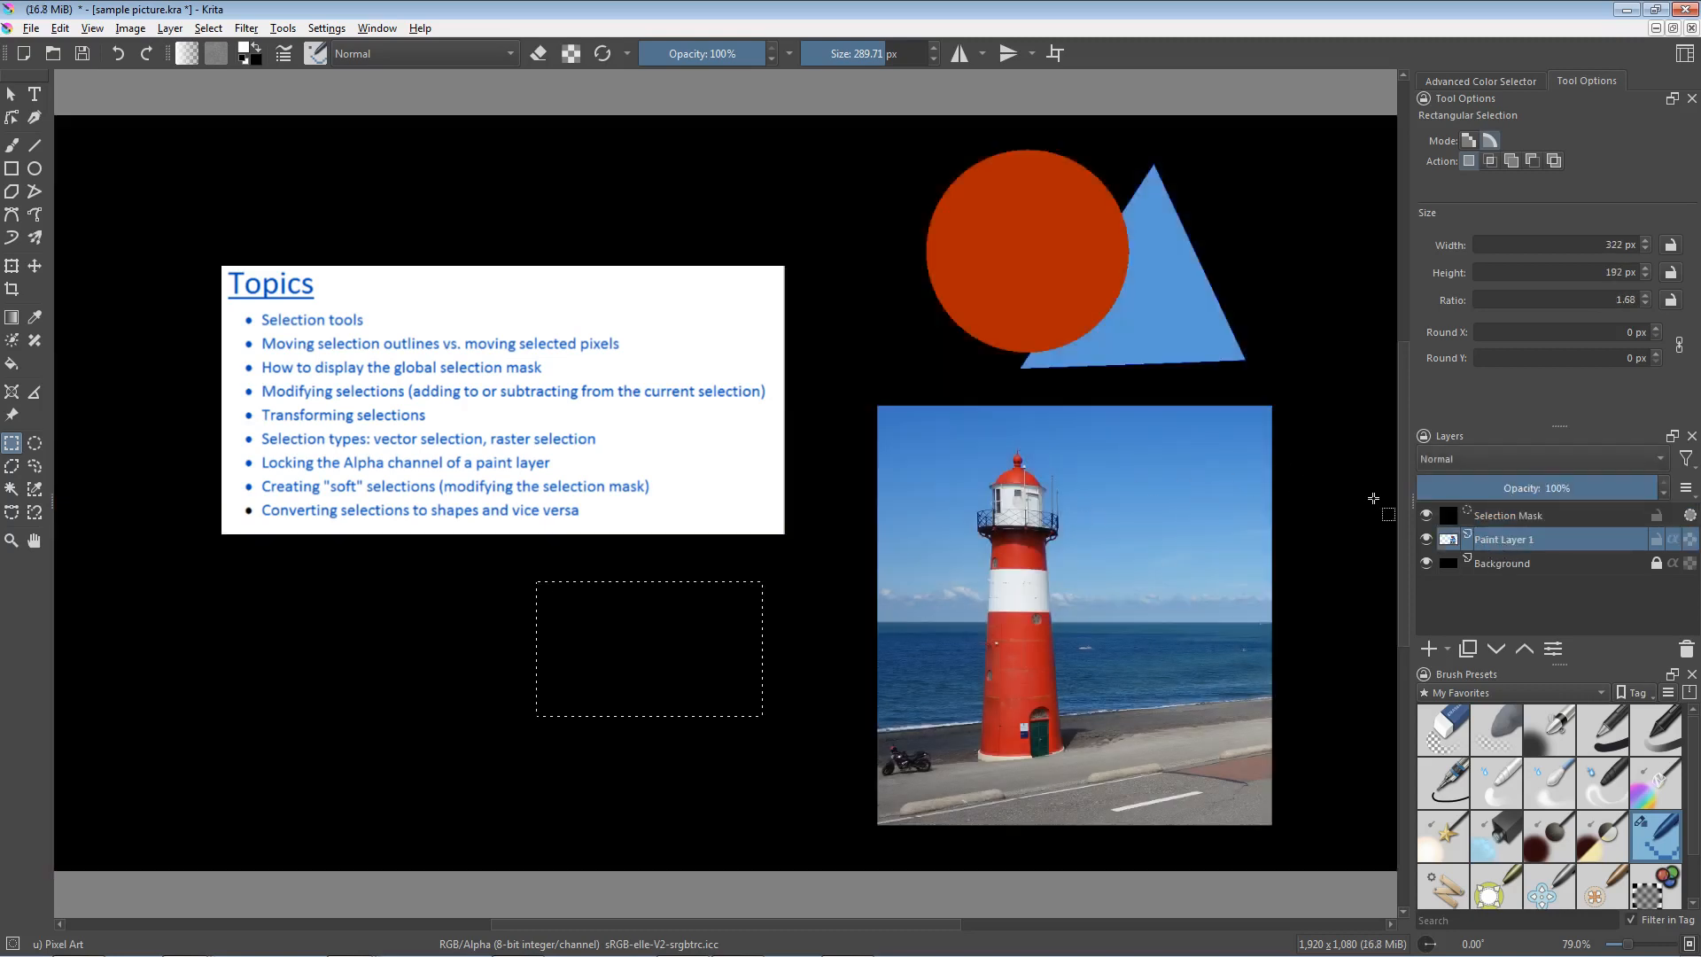
left_click(1493, 514)
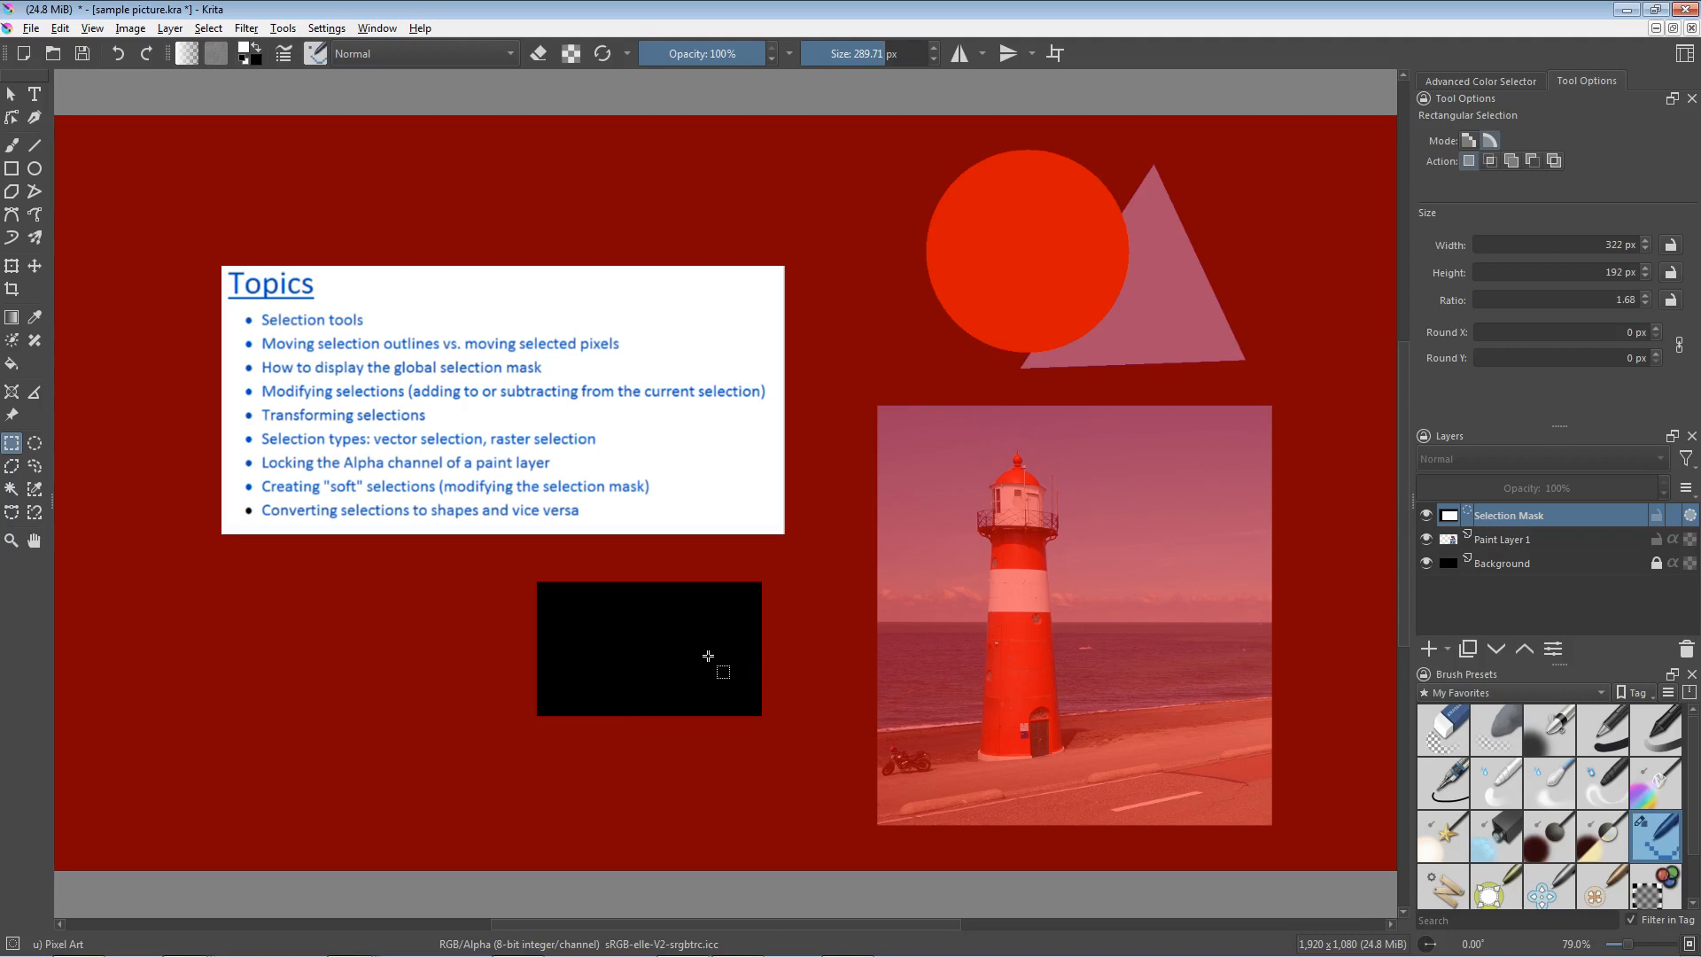
Step: Extend the selection by painting on the Selection Mask with a 289.71 px brush toward the lighthouse photo, and show the outline on Paint Layer 1
key("b")
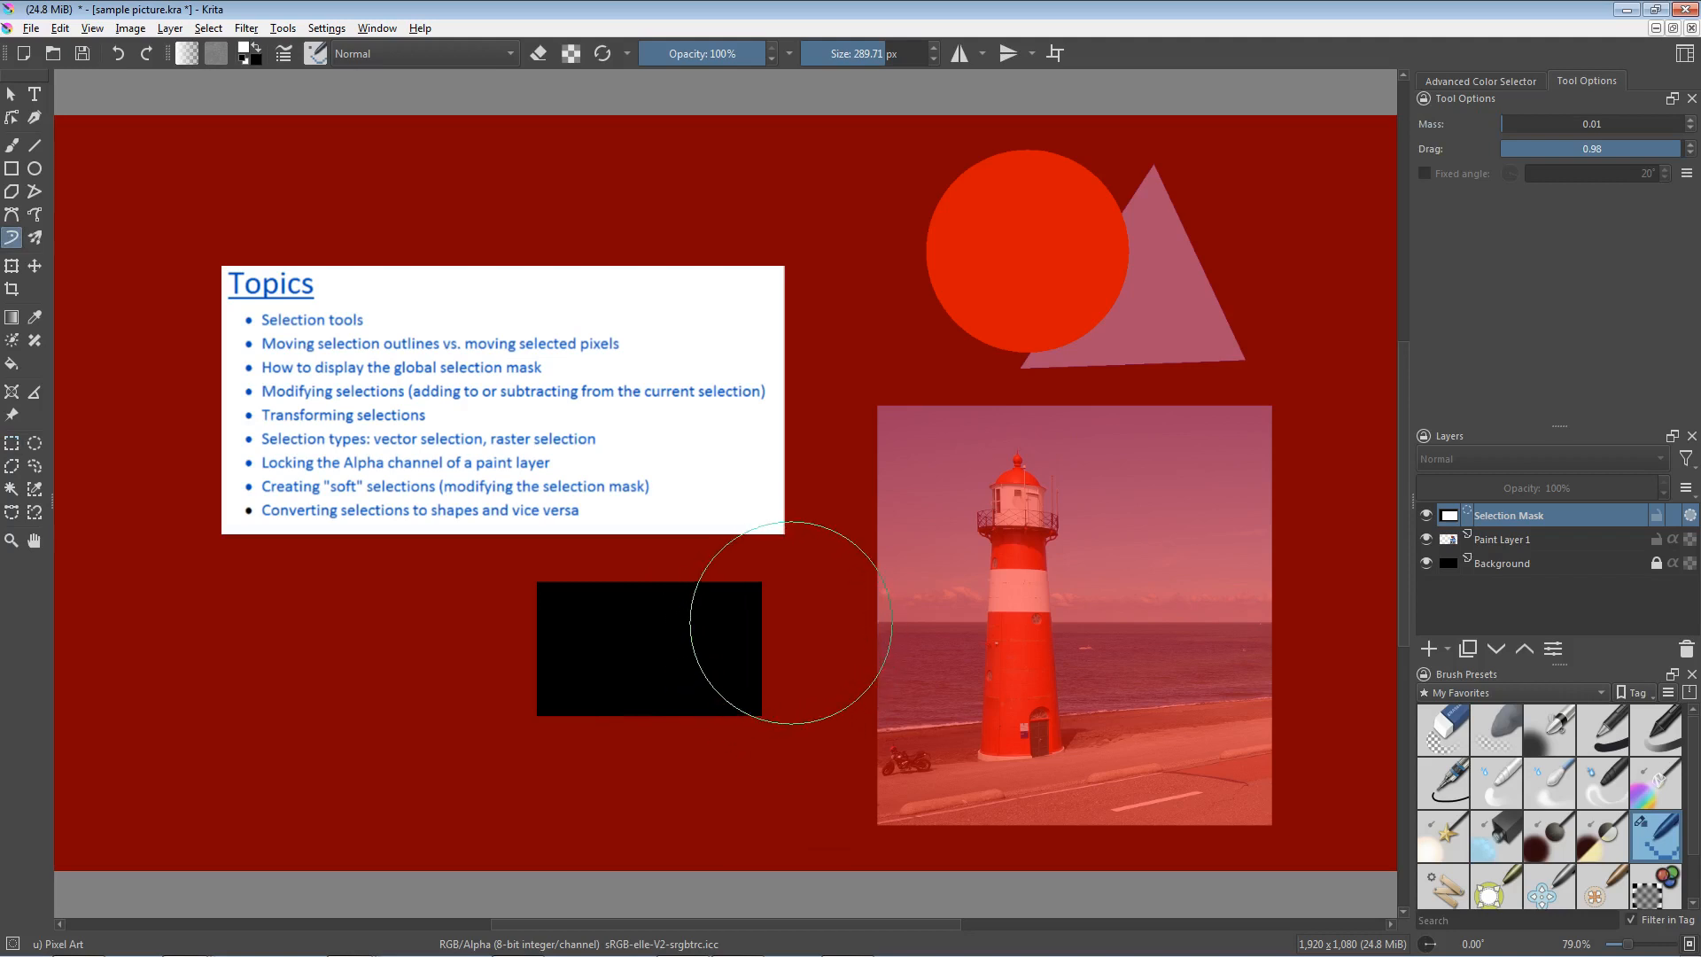
mouse_move(779, 626)
left_mouse_down()
mouse_move(827, 654)
mouse_move(823, 682)
mouse_move(759, 702)
mouse_move(779, 719)
mouse_move(790, 704)
mouse_move(729, 653)
mouse_move(672, 668)
mouse_move(806, 595)
left_mouse_up()
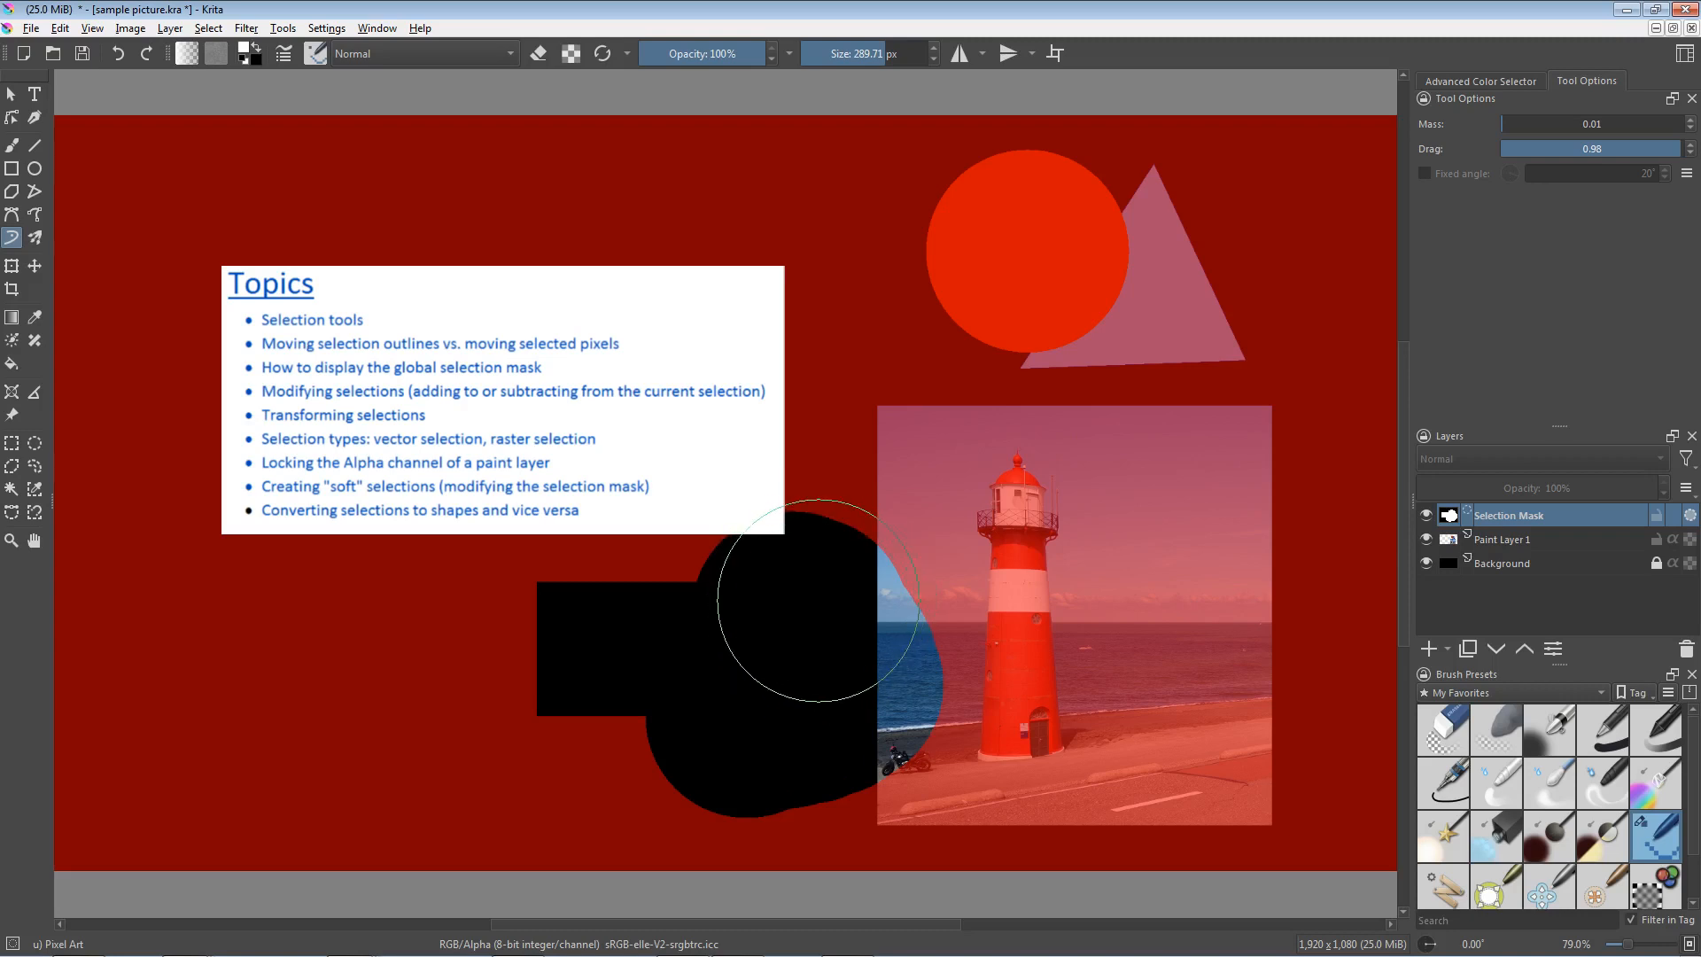
left_click(1507, 541)
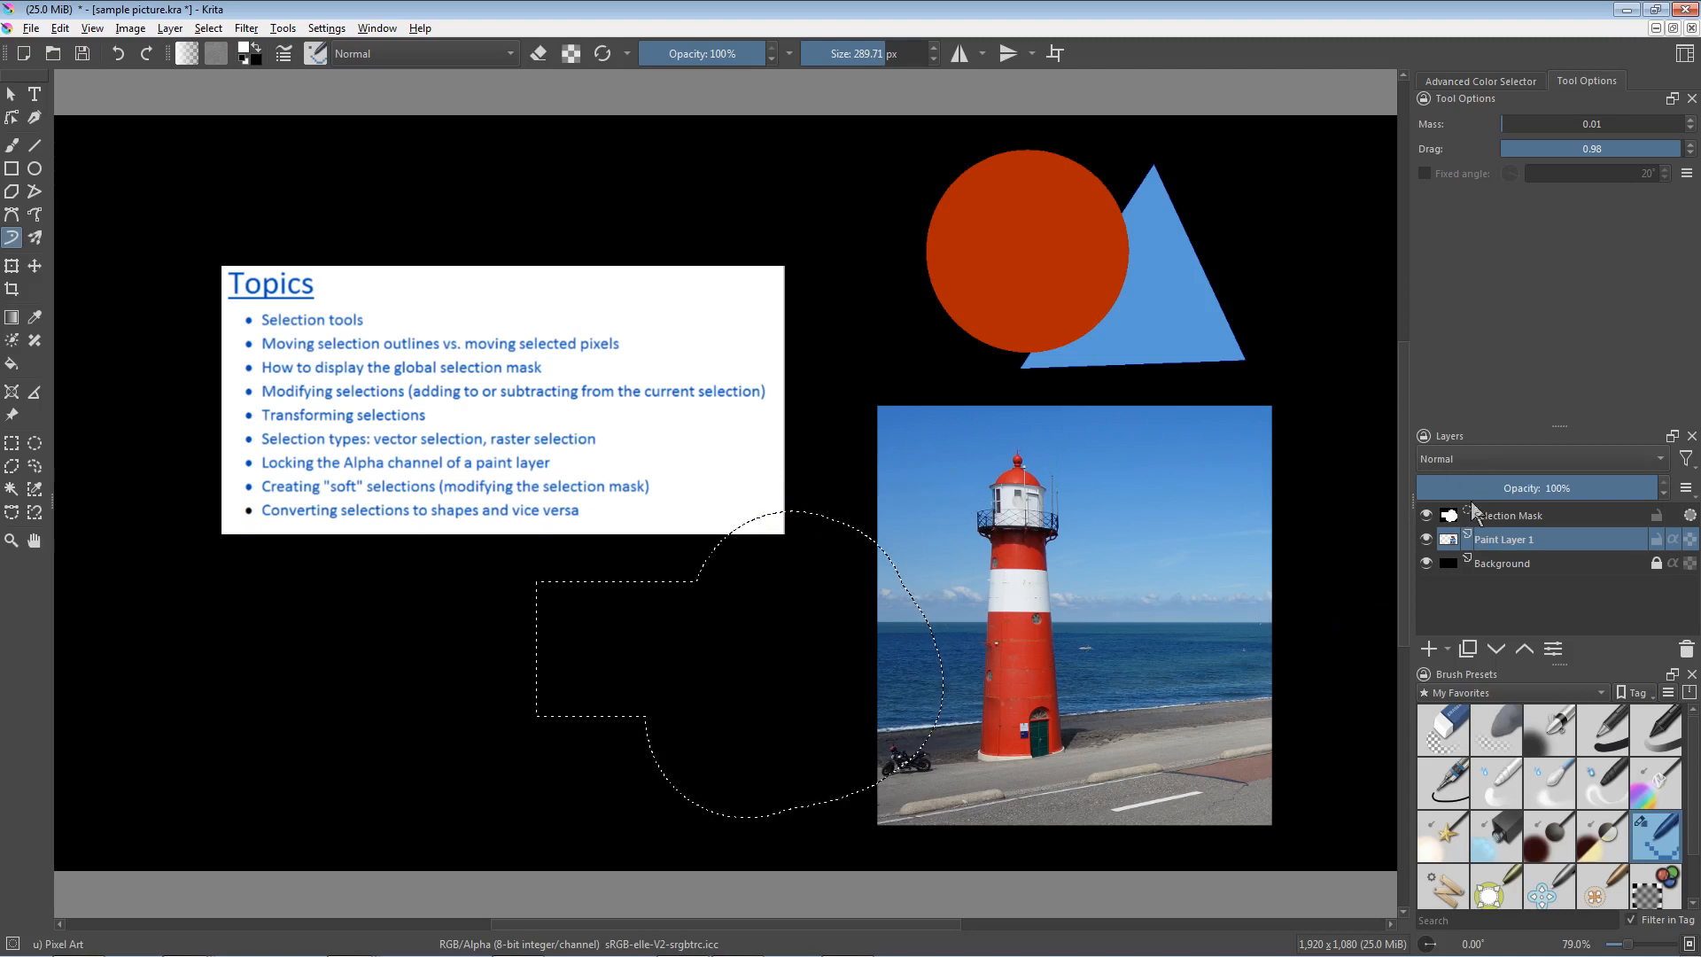
Step: Activate the Selection Mask again, sample a colour at the lighthouse, and make a short brush stroke there
left_click(1516, 516)
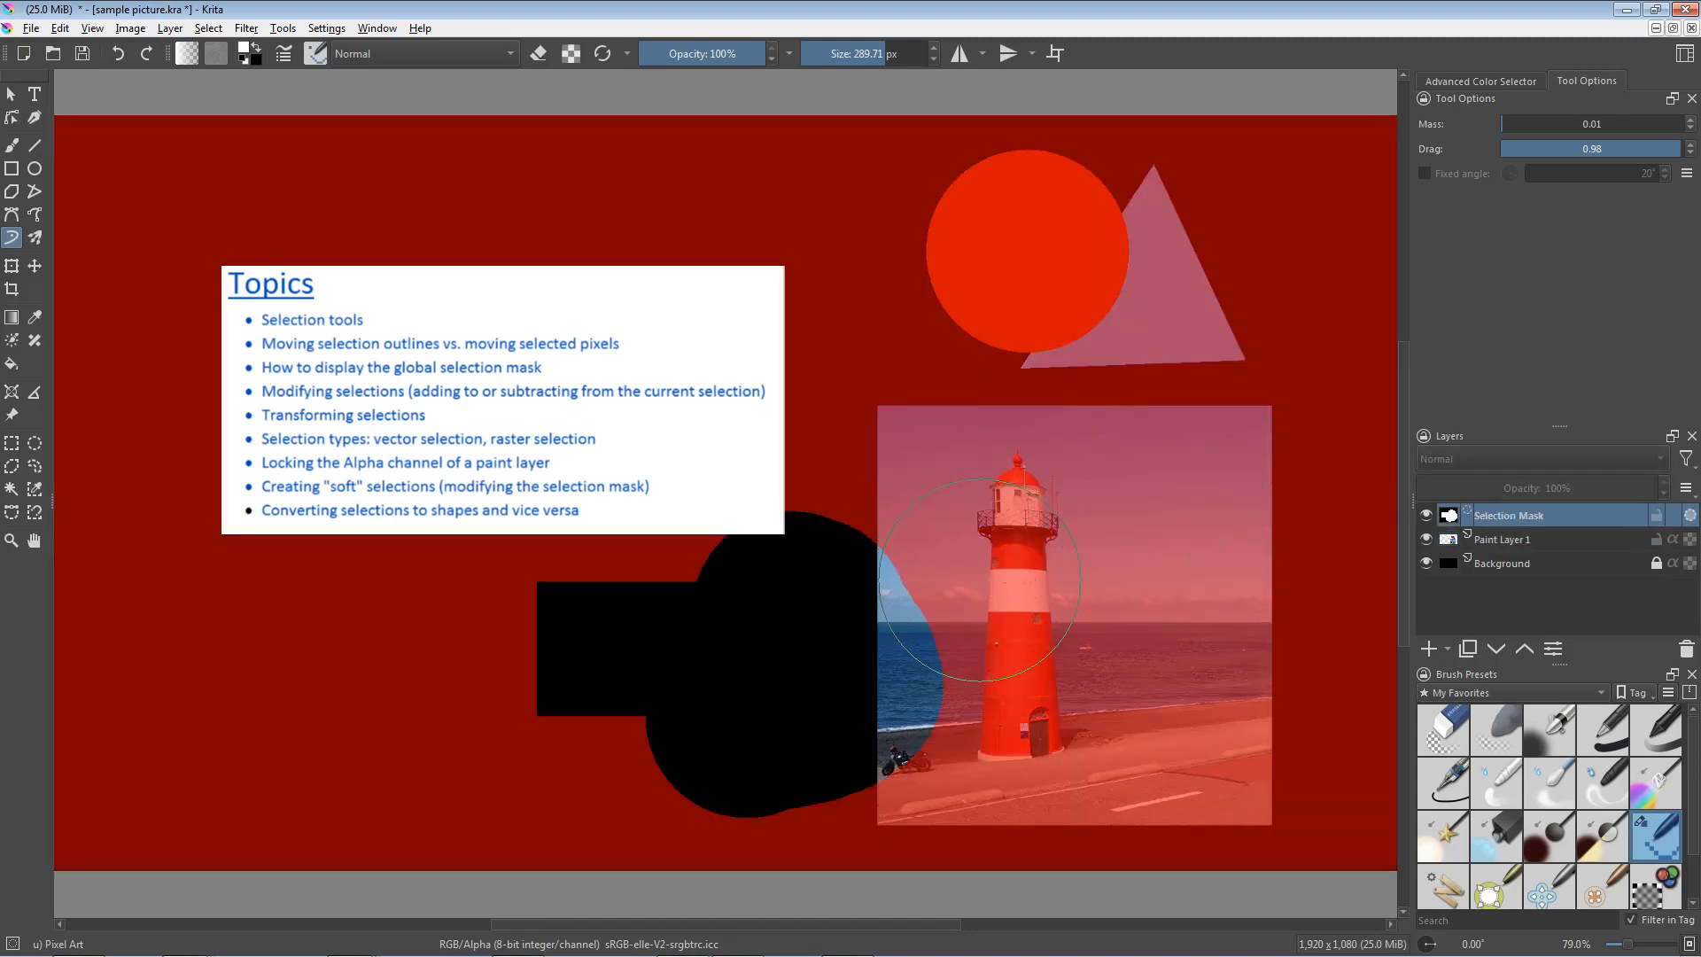
left_click(1015, 567, "ctrl")
left_click_drag(1034, 564, 1032, 559)
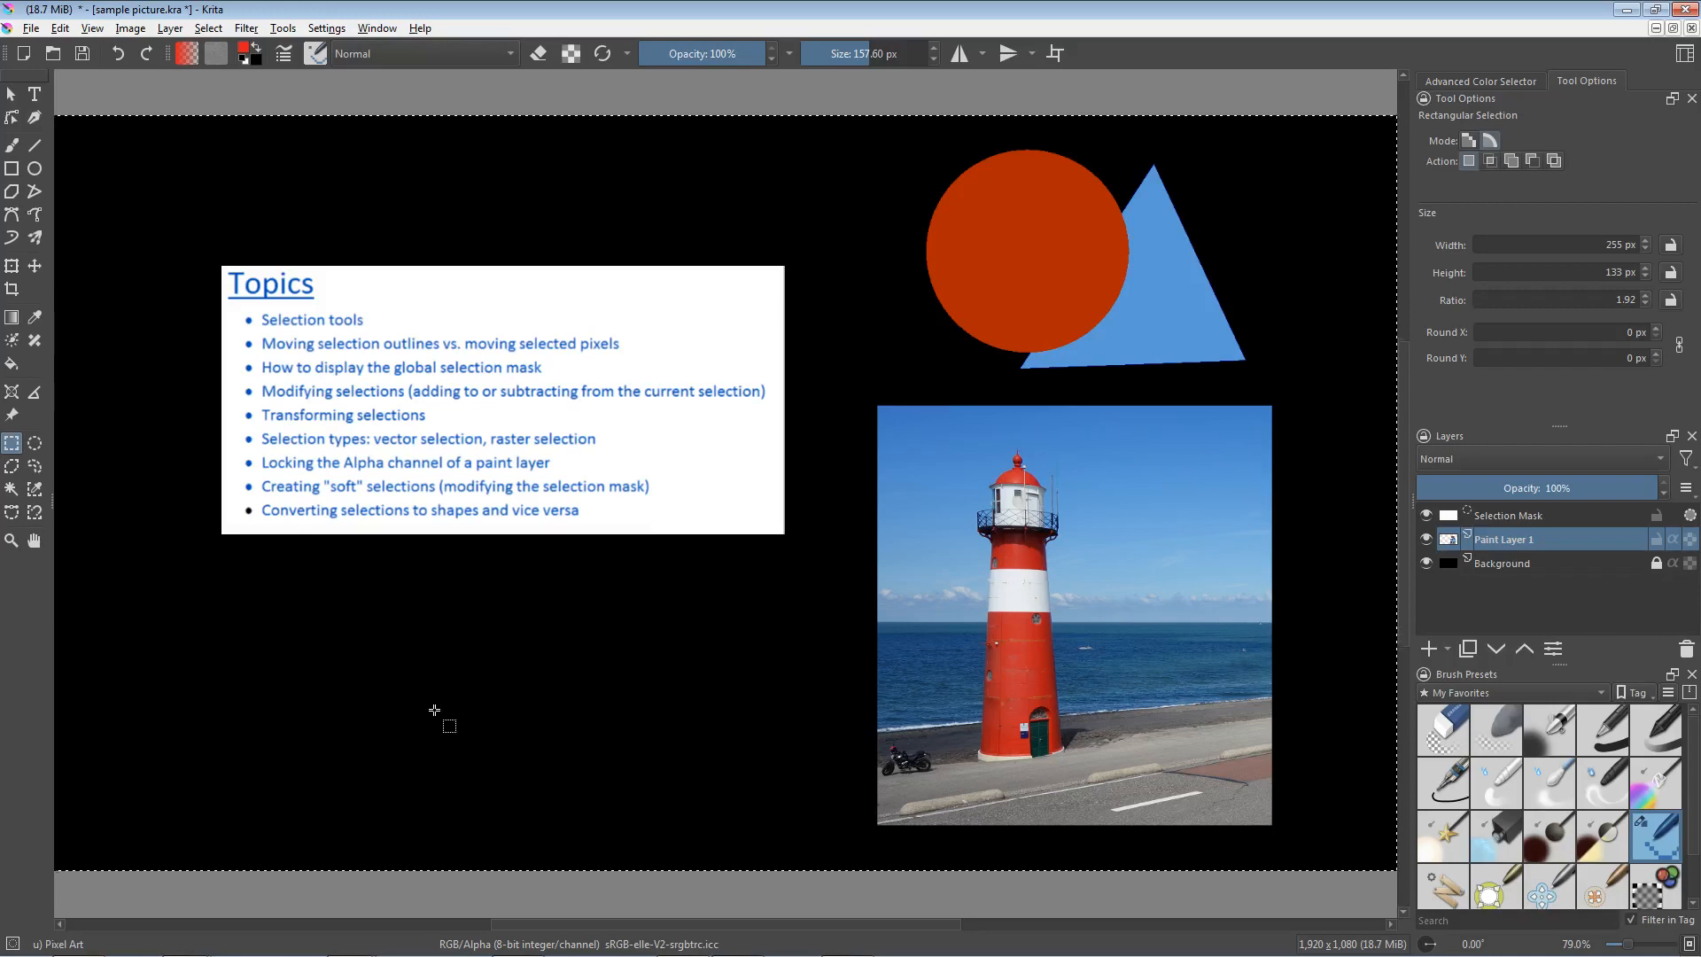
Step: Draw a rectangular selection below the Topics box and modify it with overlapping rectangles that add, subtract and intersect, the last about 365 by 217 px
left_click_drag(359, 720, 589, 578)
left_click_drag(538, 556, 748, 644)
left_click_drag(673, 682, 815, 592)
left_click_drag(542, 769, 798, 619)
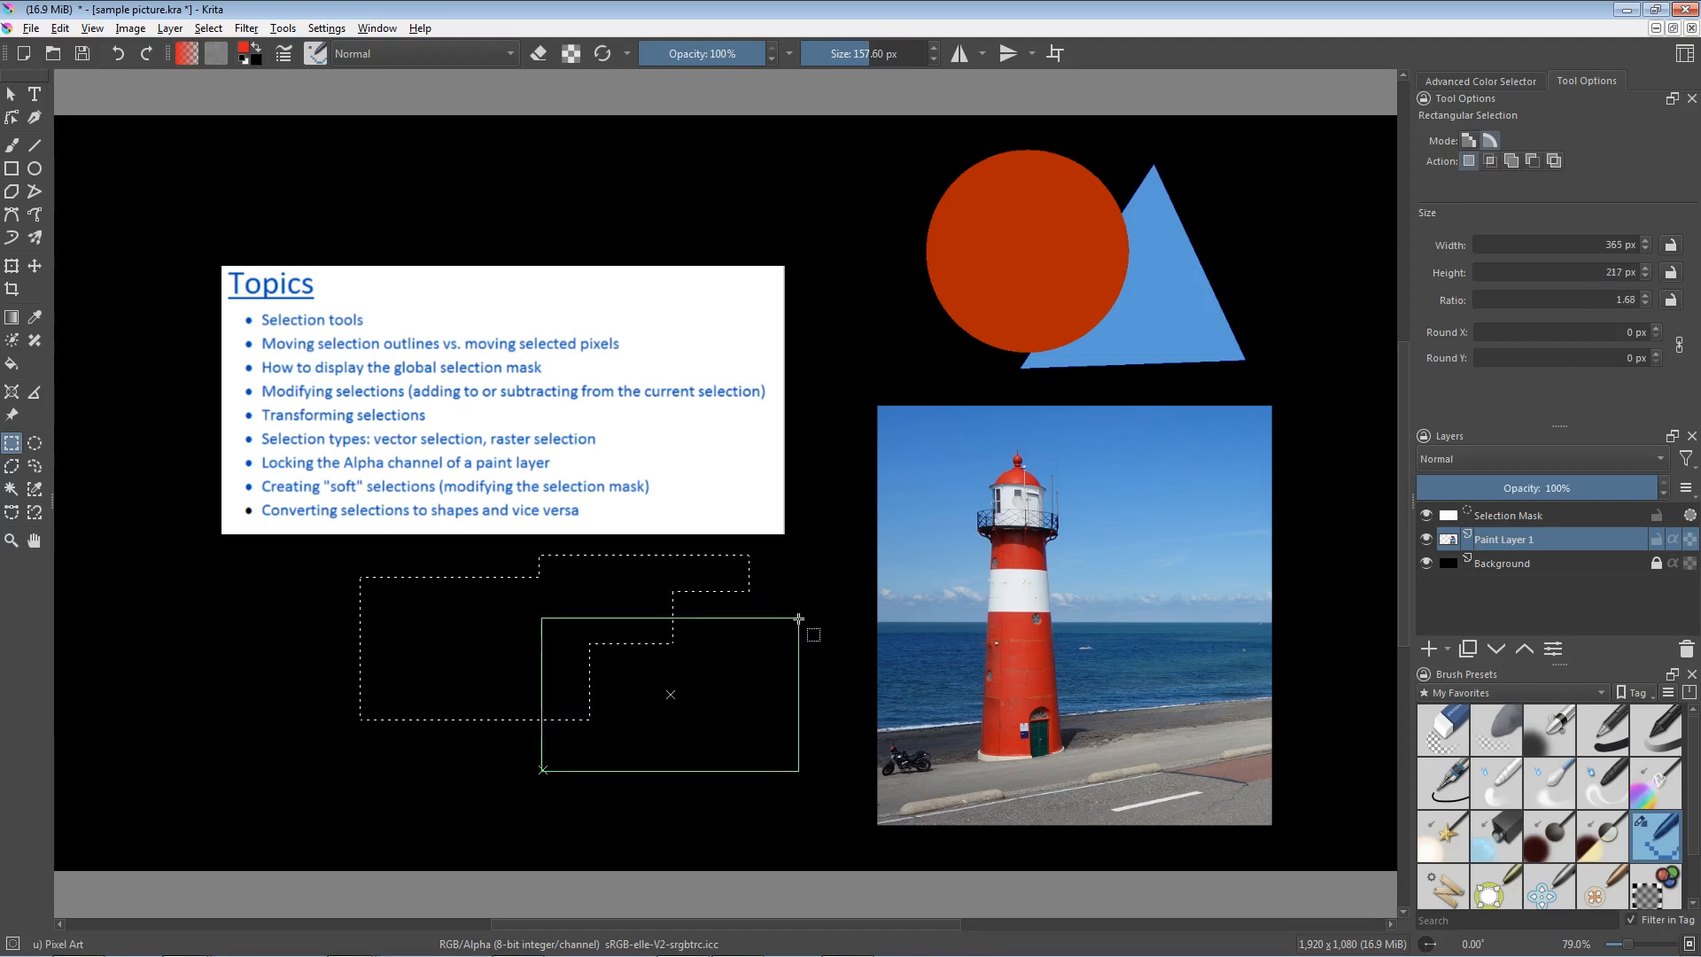
left_click_drag(798, 619, 799, 619)
Step: Draw a rectangular selection about 295 by 266 px below the Topics box and intersect it with an overlapping rectangle about 367 by 257 px
left_click_drag(413, 740, 619, 555)
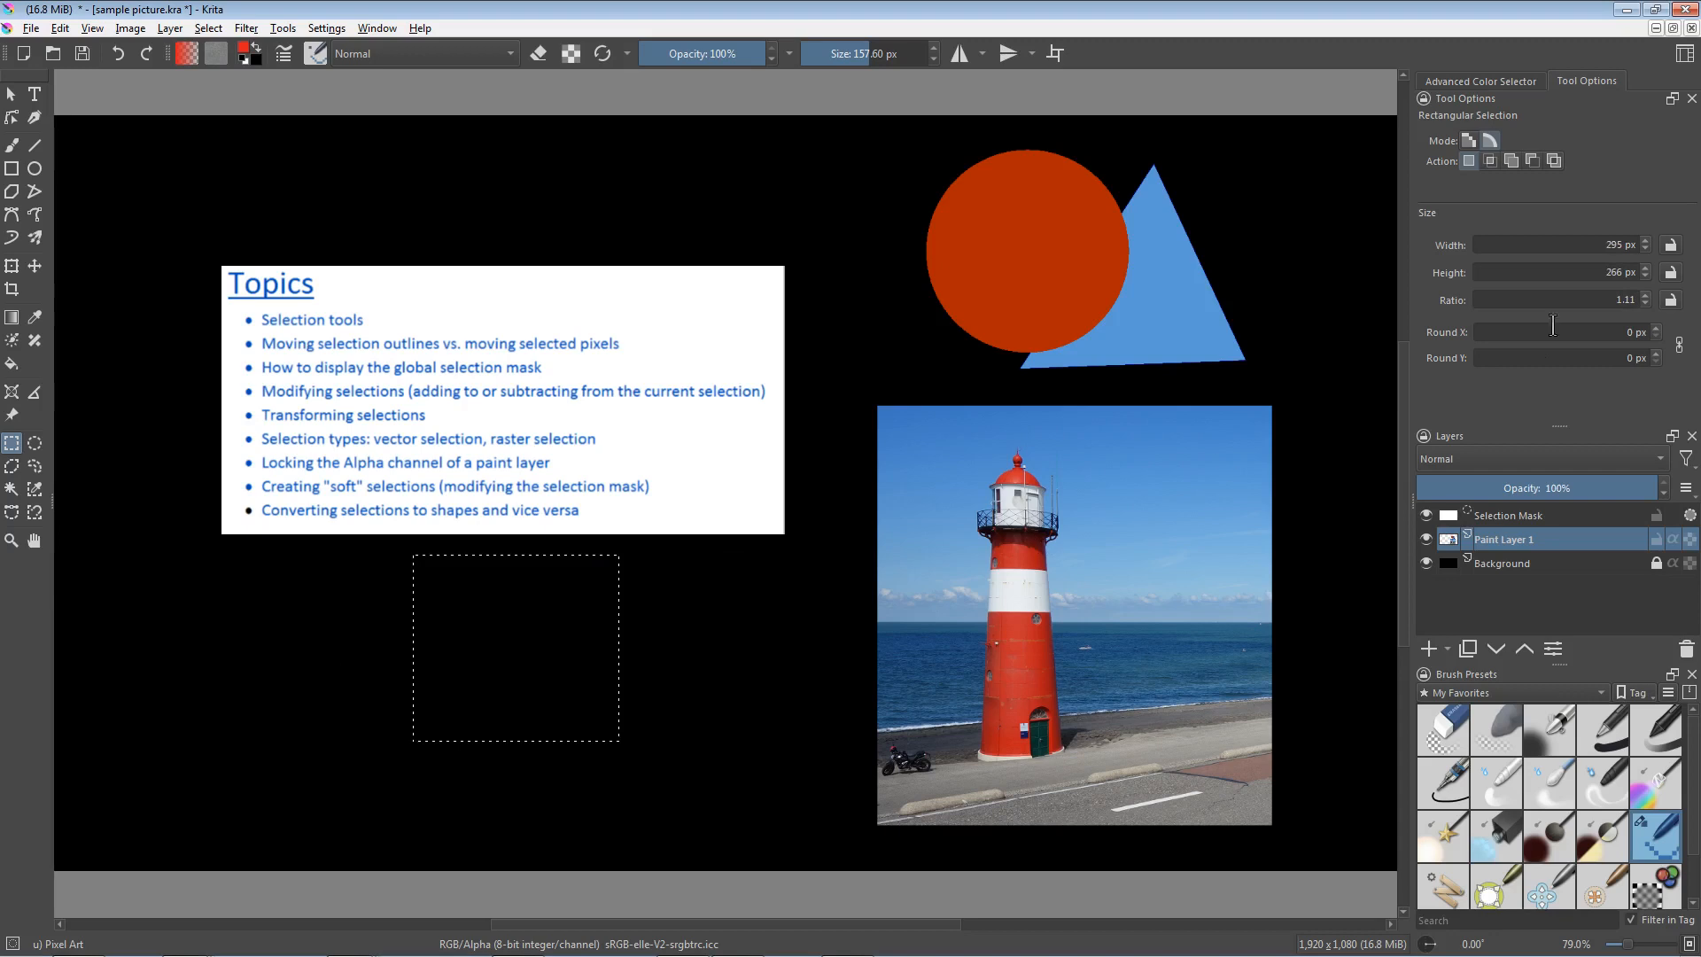
left_click(1490, 161)
left_click_drag(525, 822, 783, 642)
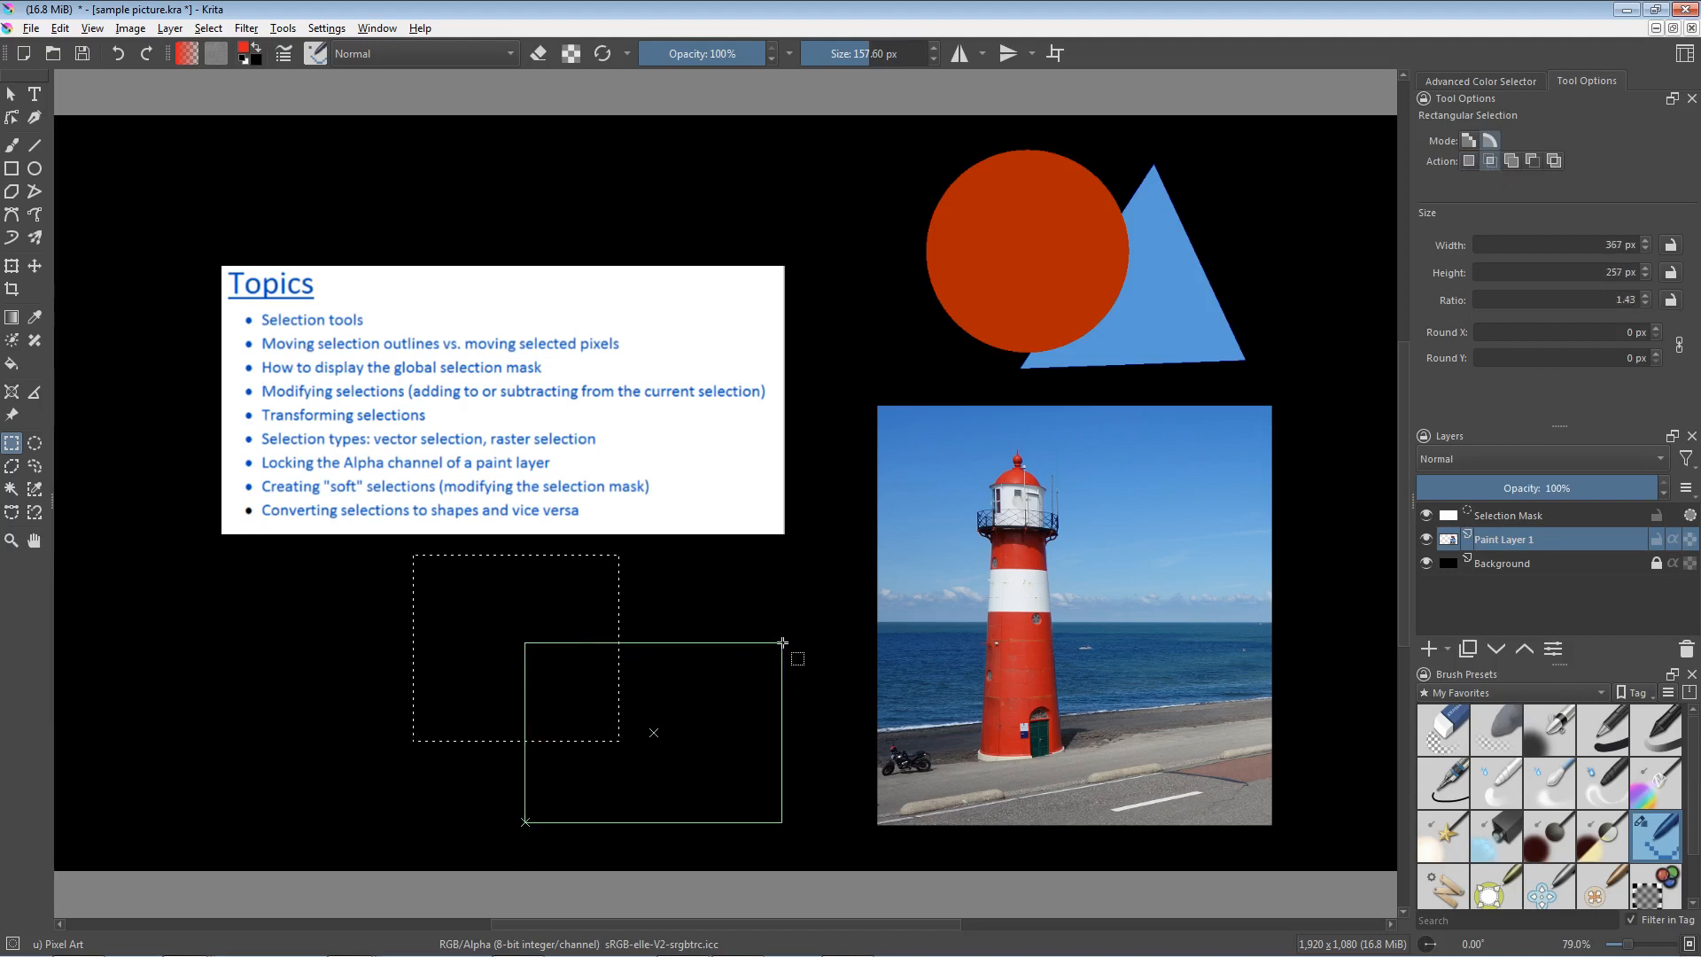
left_click_drag(782, 642, 782, 642)
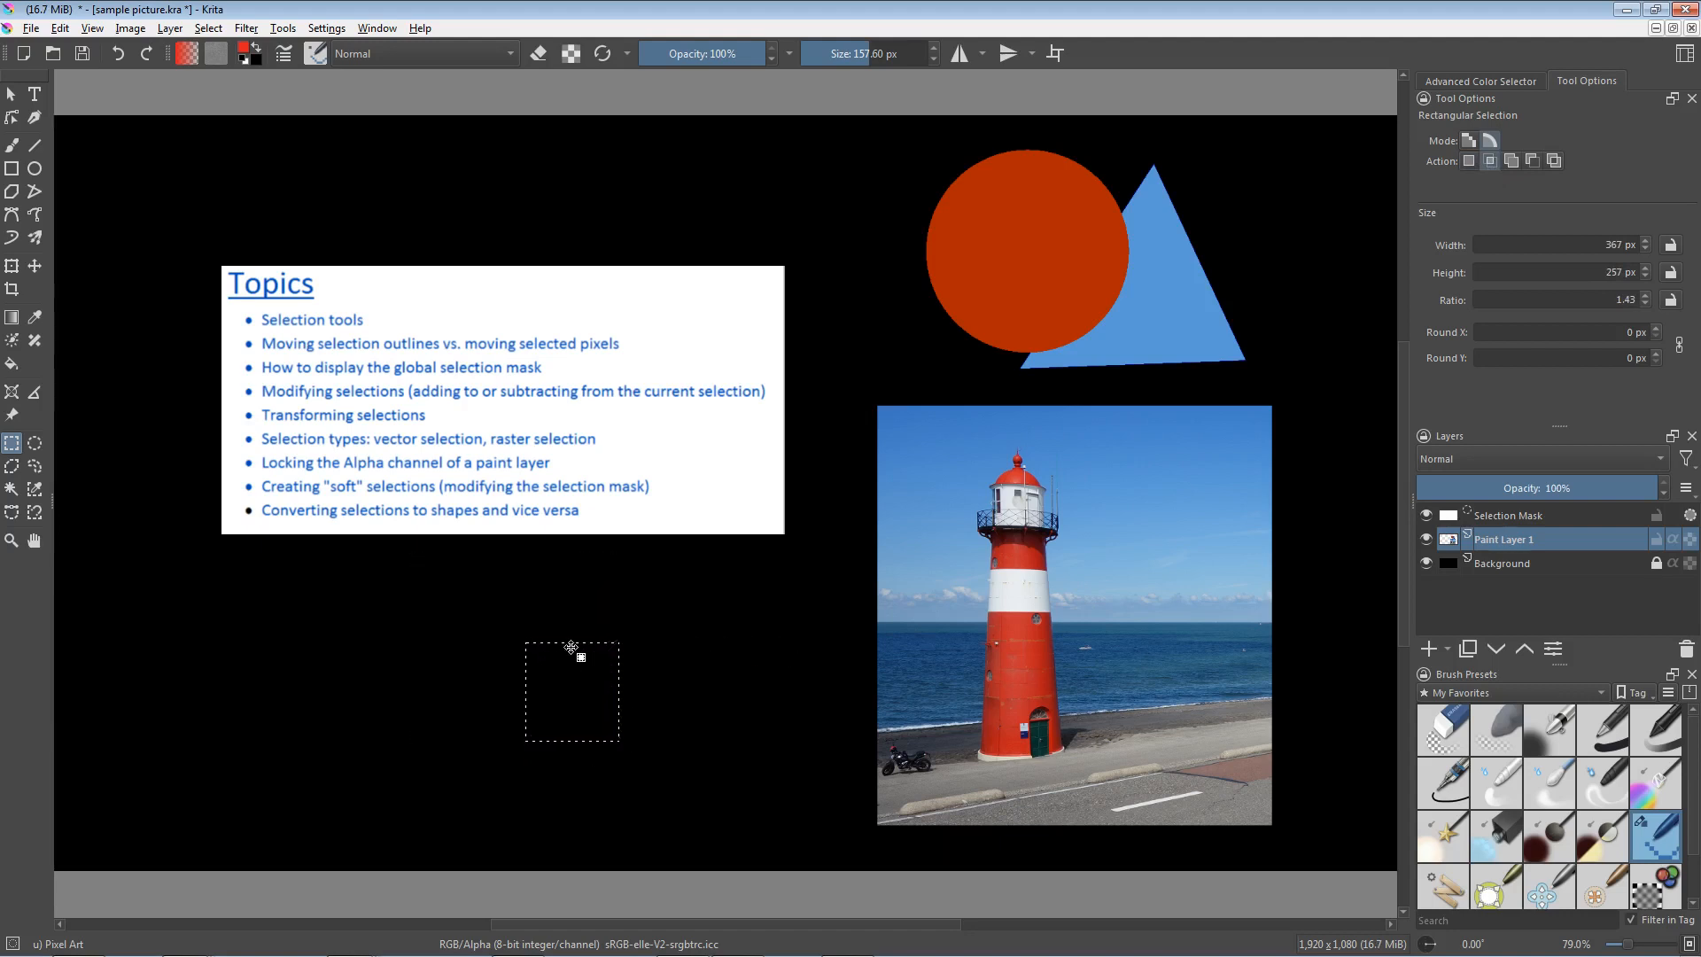
Step: Add overlapping rectangles to the selection, stepping diagonally up to the right, the last about 65 by 82 px
left_click(1511, 164)
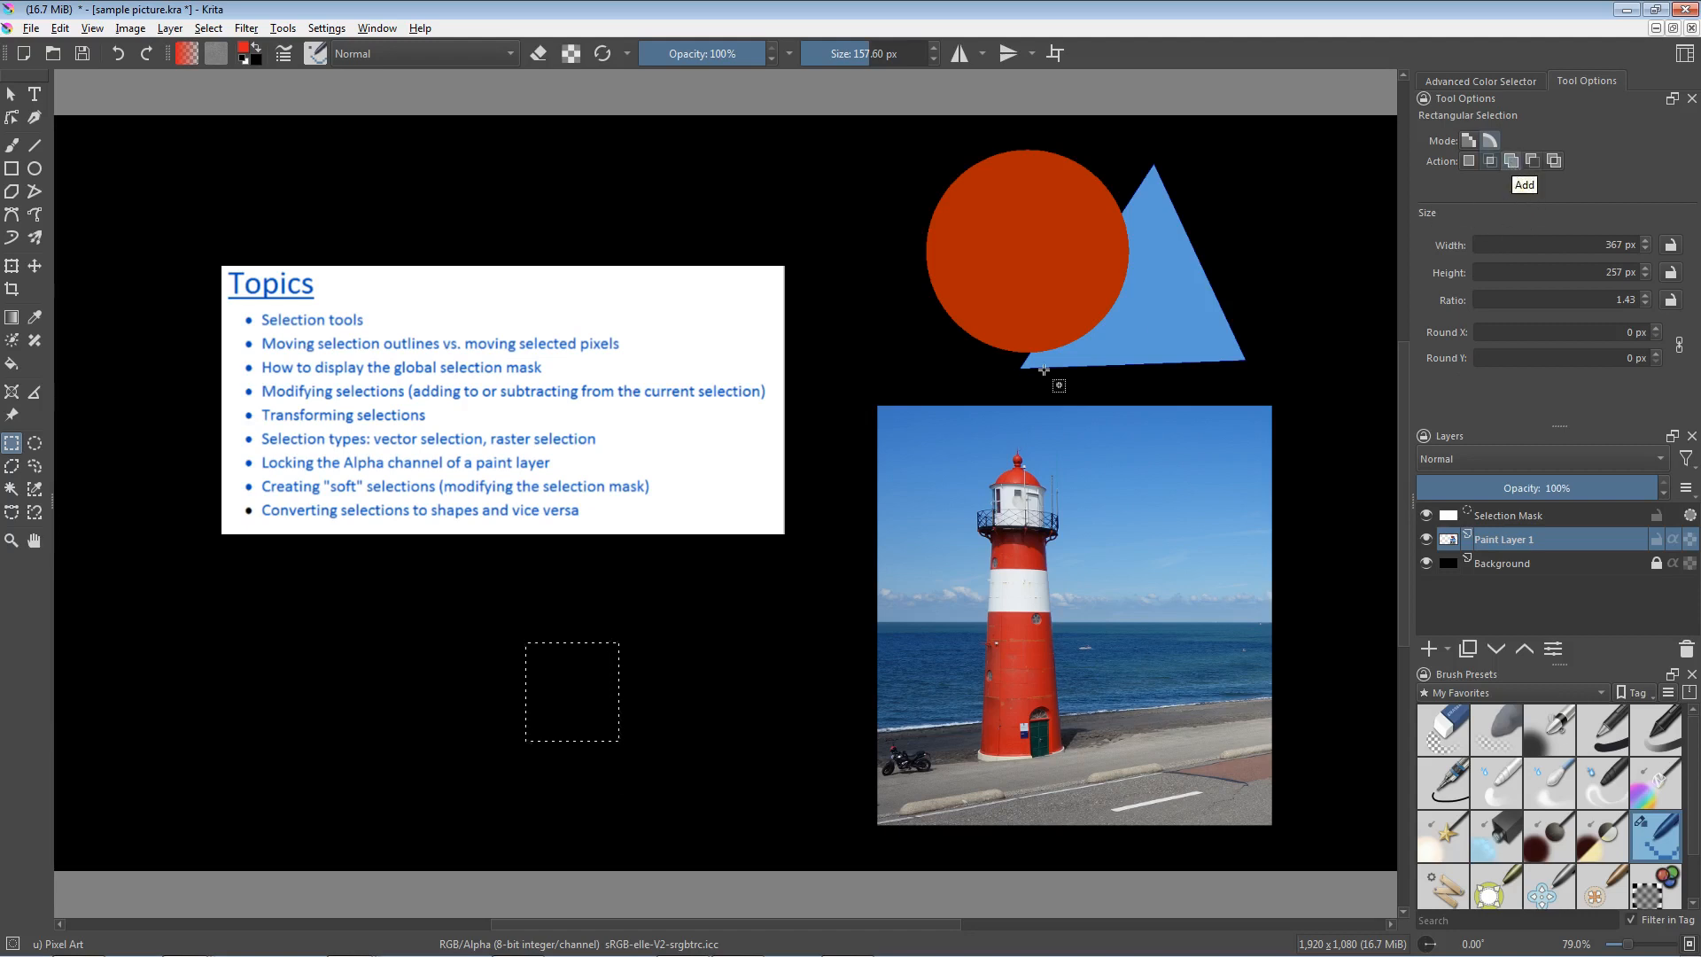
left_click_drag(588, 606, 685, 702)
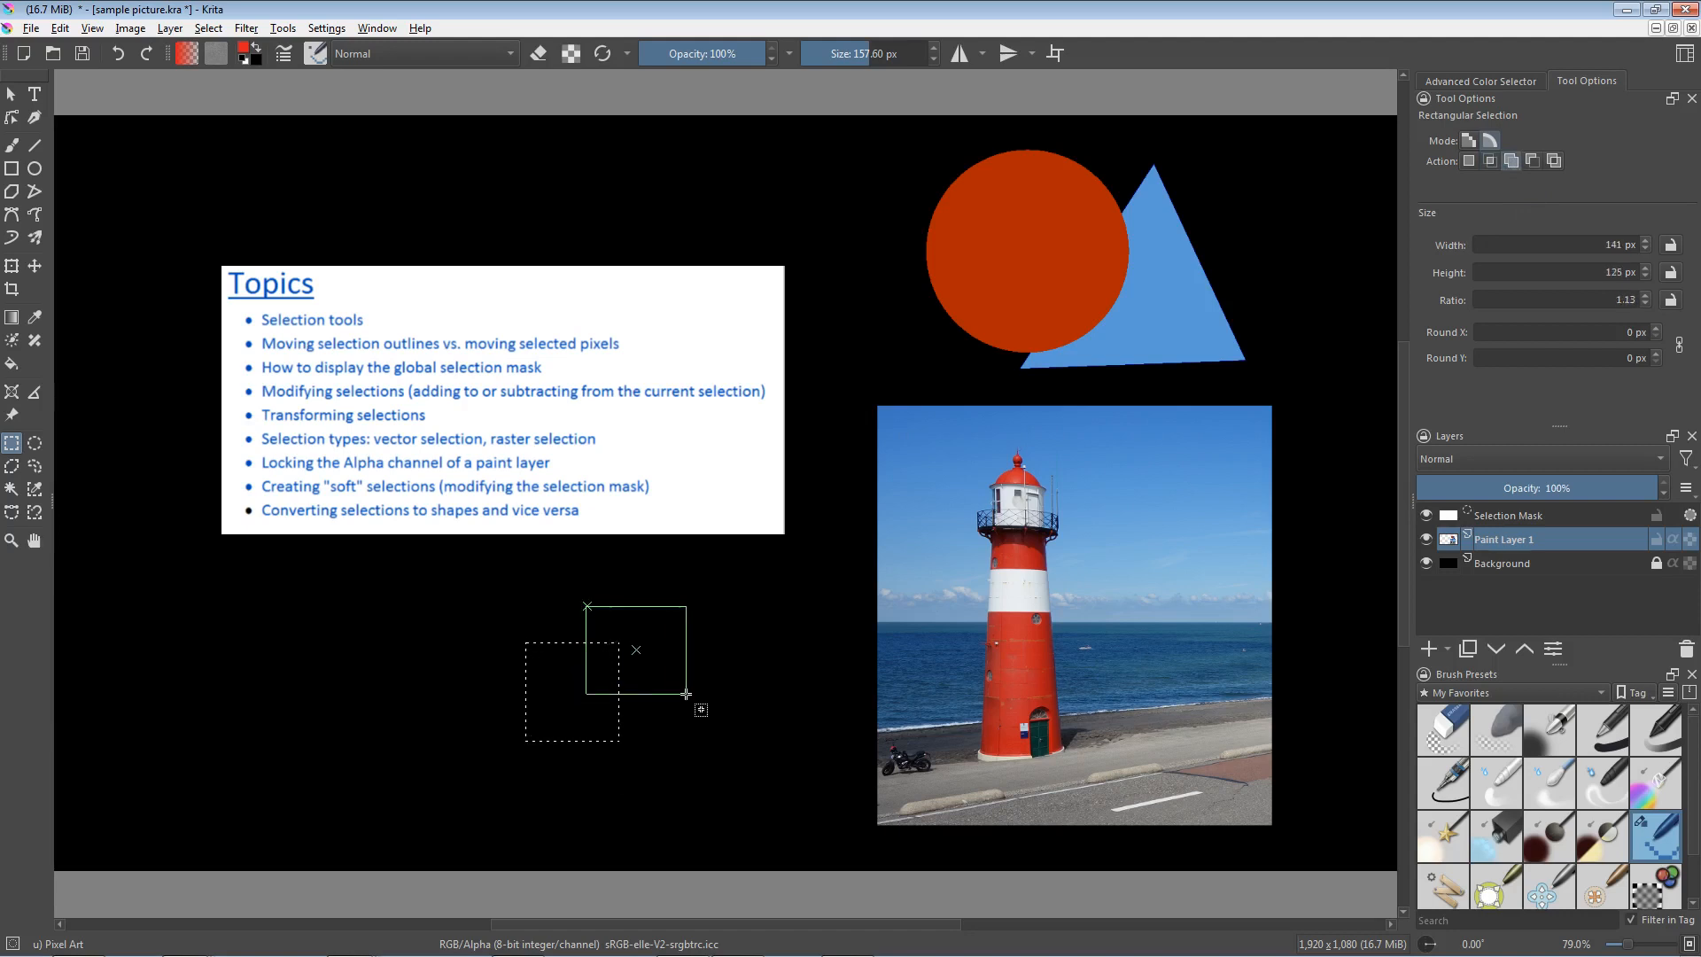
left_click_drag(721, 648, 652, 571)
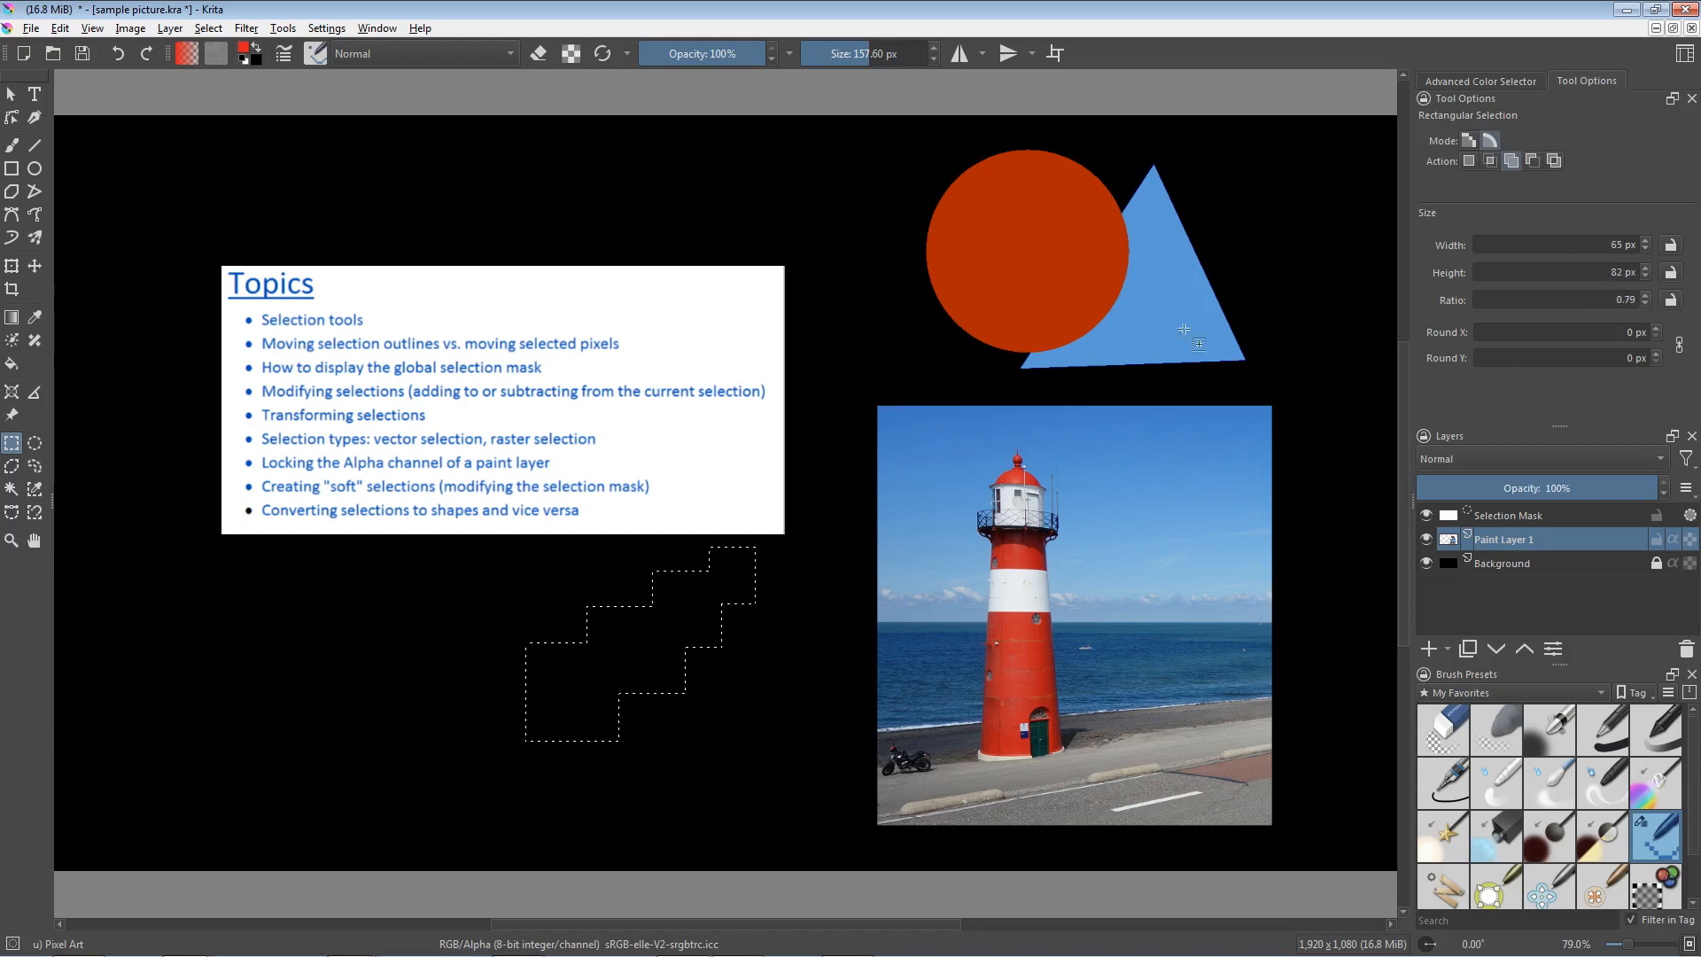
Step: Subtract an ellipse from the stepped selection's lower edge, set the selection action to the symmetric difference option, and clear the selection
left_click(1533, 162)
left_click(34, 444)
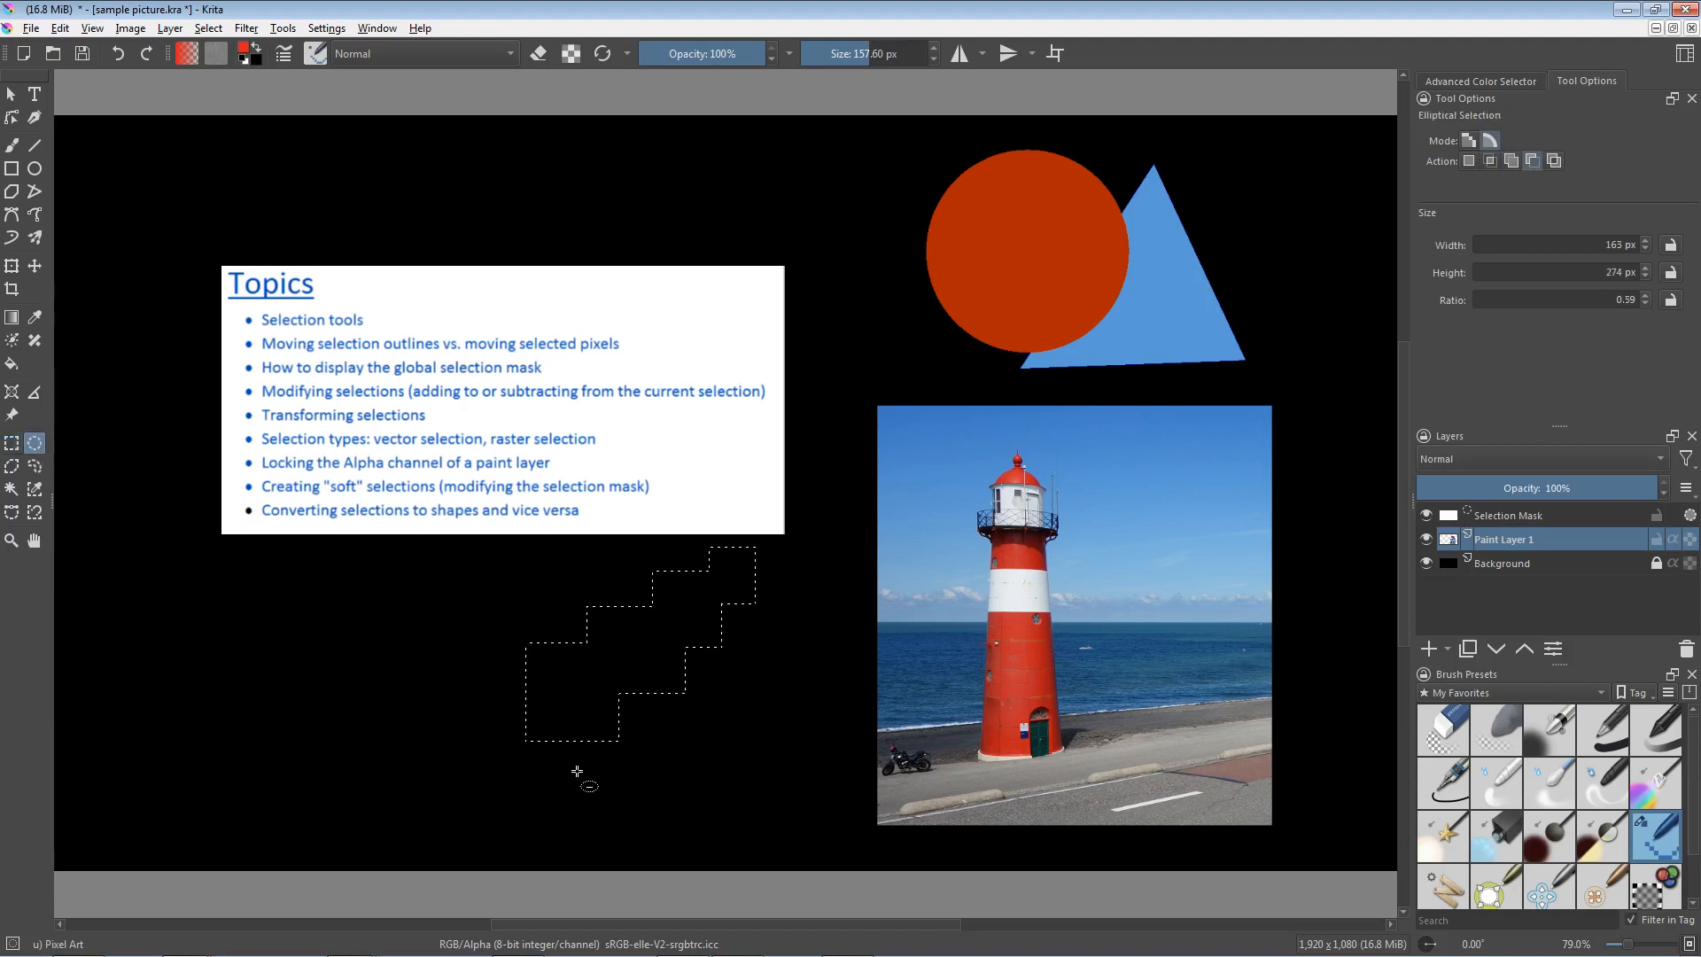
left_click_drag(571, 779, 653, 691)
left_click(1554, 162)
key("ctrl+shift+a")
Step: Select the red circle and the blue triangle together with the Contiguous Area Selection tool in Add mode
key("ctrl+t")
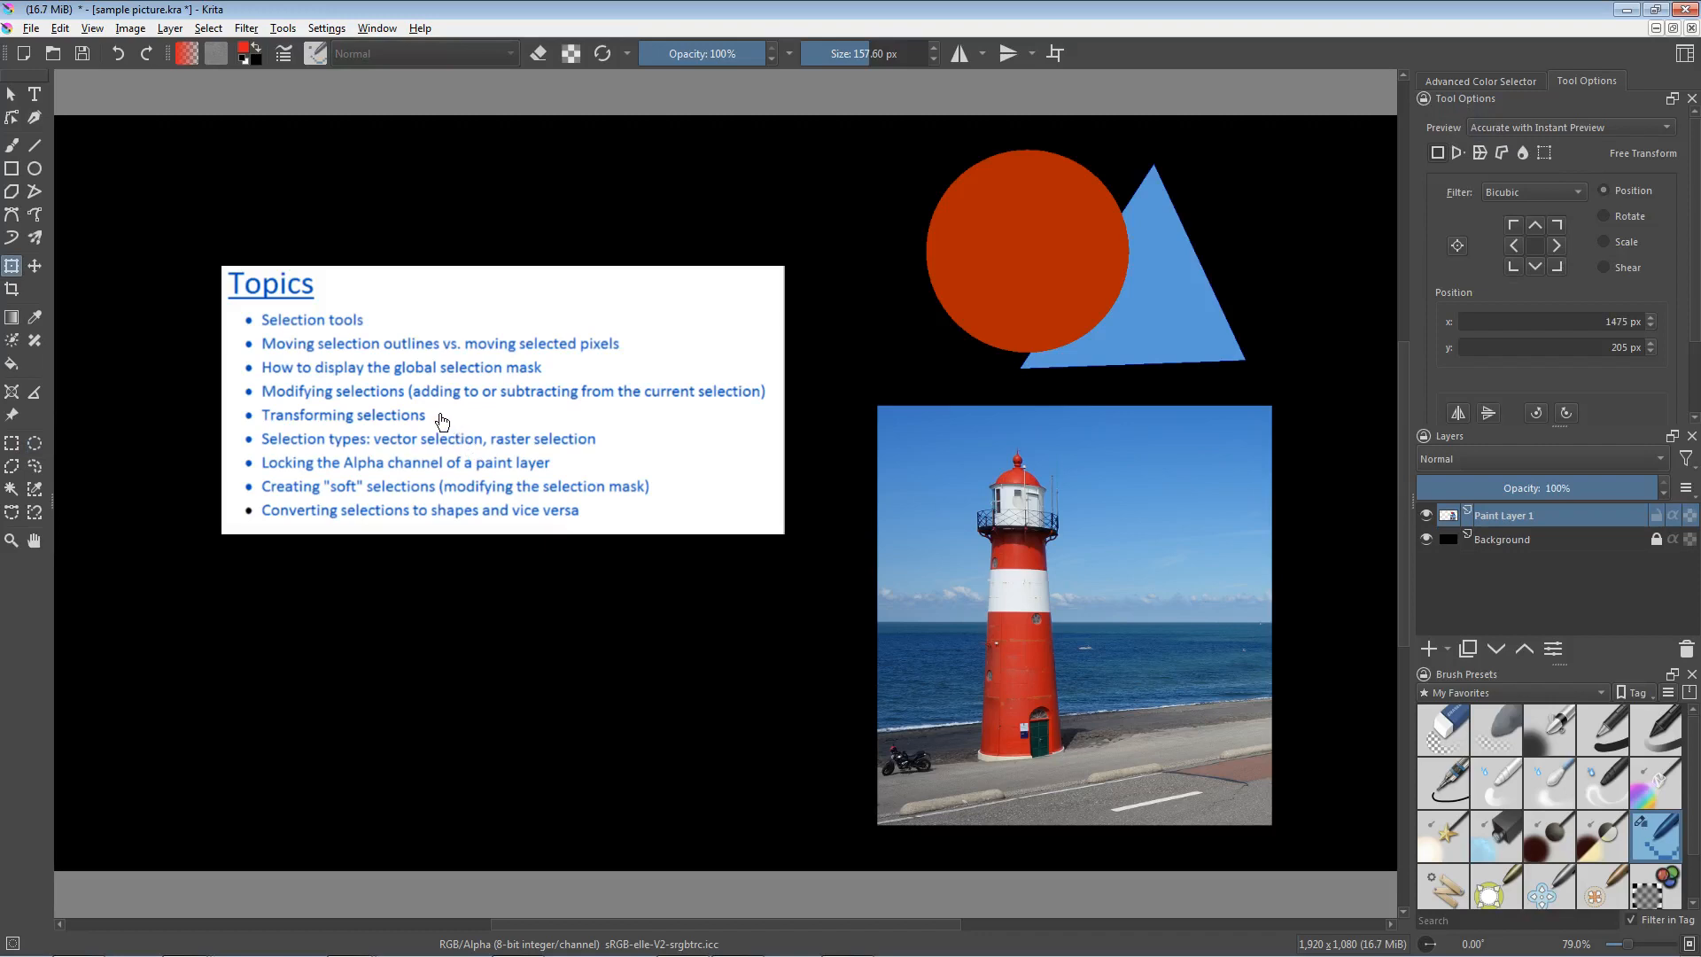
left_click(13, 490)
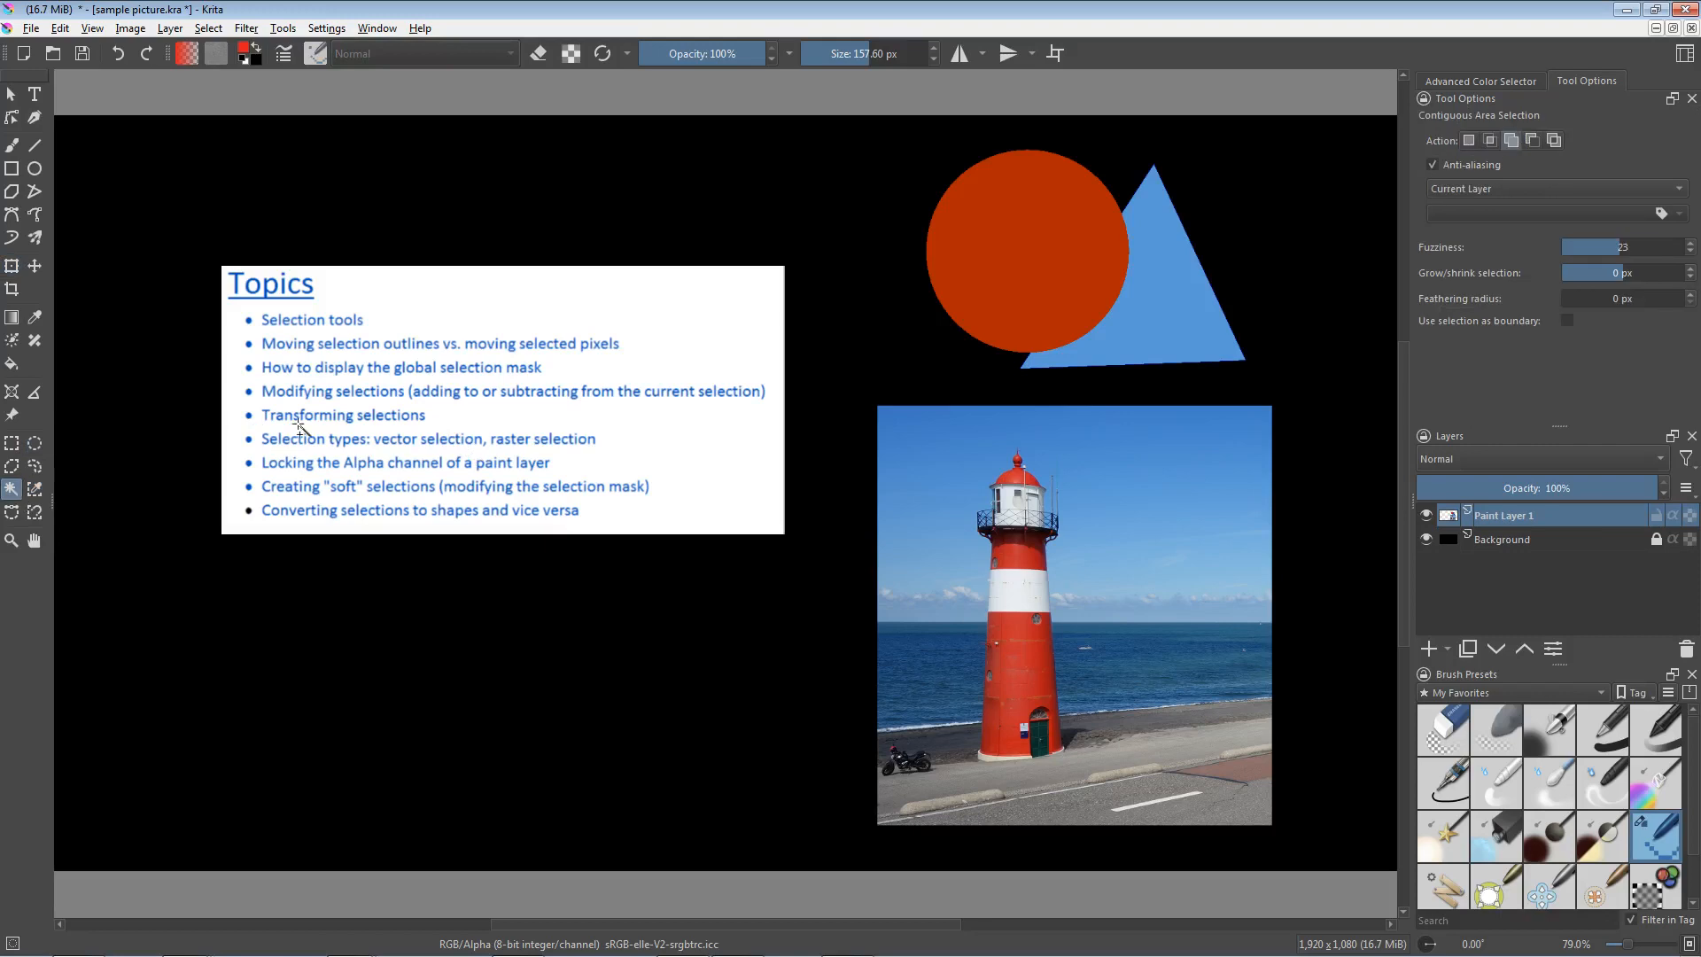
left_click(1055, 261)
left_click(1148, 301)
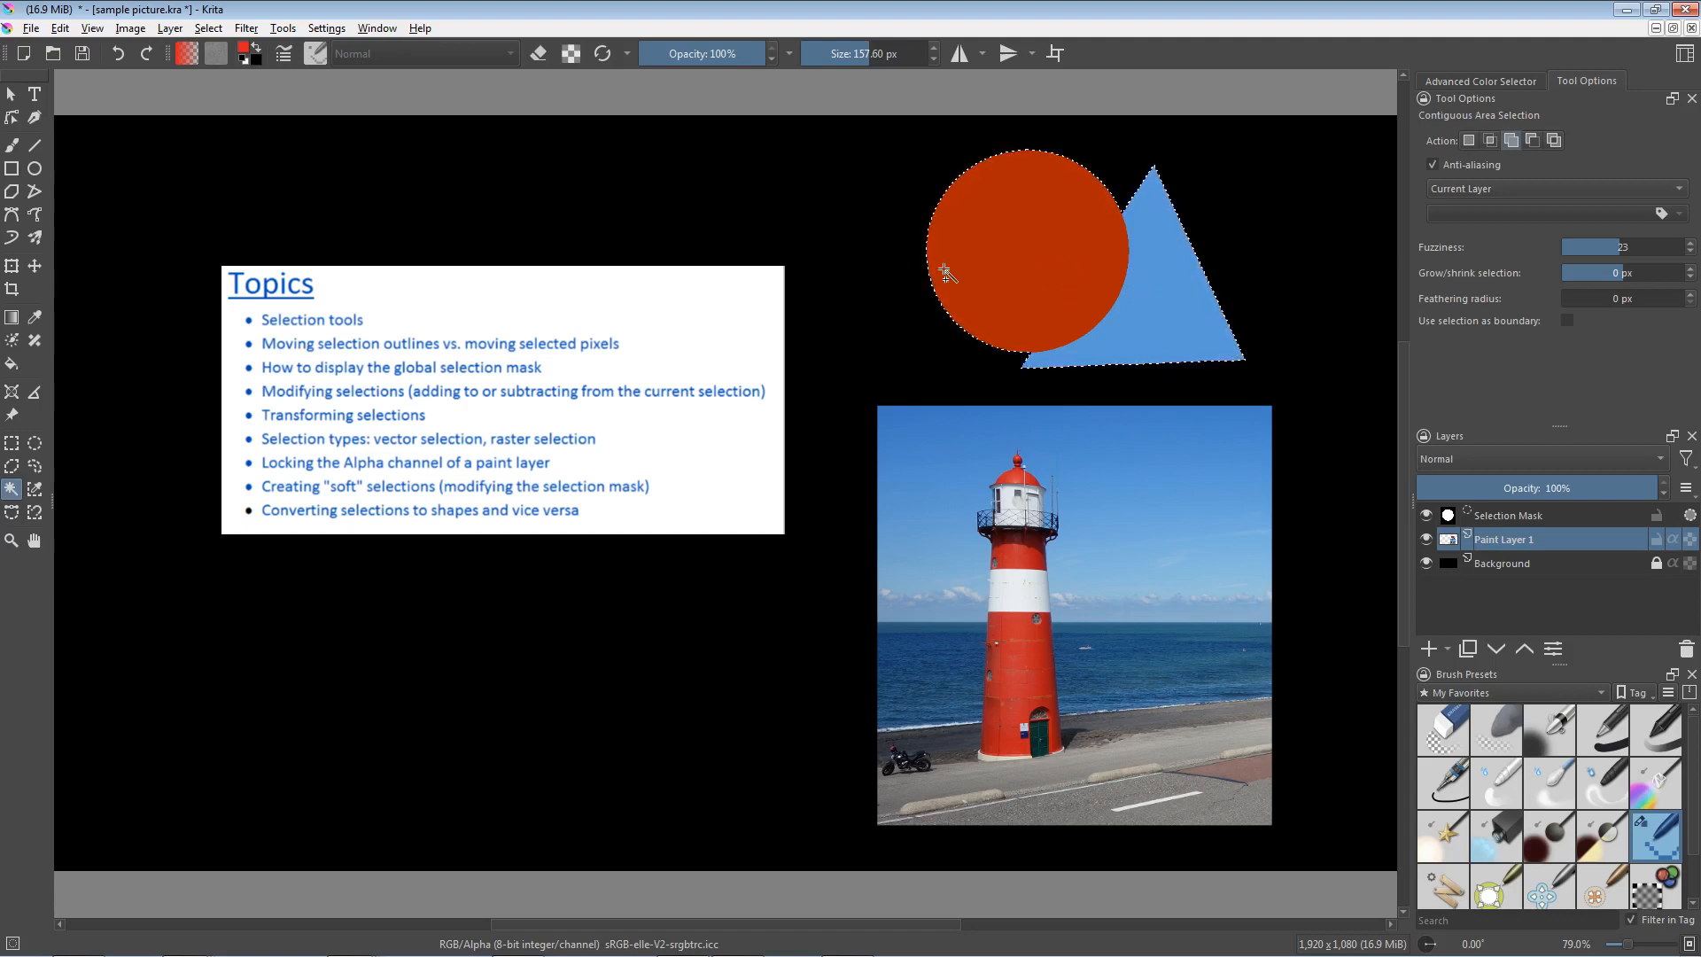
Step: Try moving, rotating and squashing the selected circle and triangle pixels on Paint Layer 1 with Free Transform, and undo the transformation
left_click(12, 267)
mouse_move(1096, 301)
left_mouse_down()
mouse_move(948, 303)
mouse_move(1081, 306)
left_mouse_up()
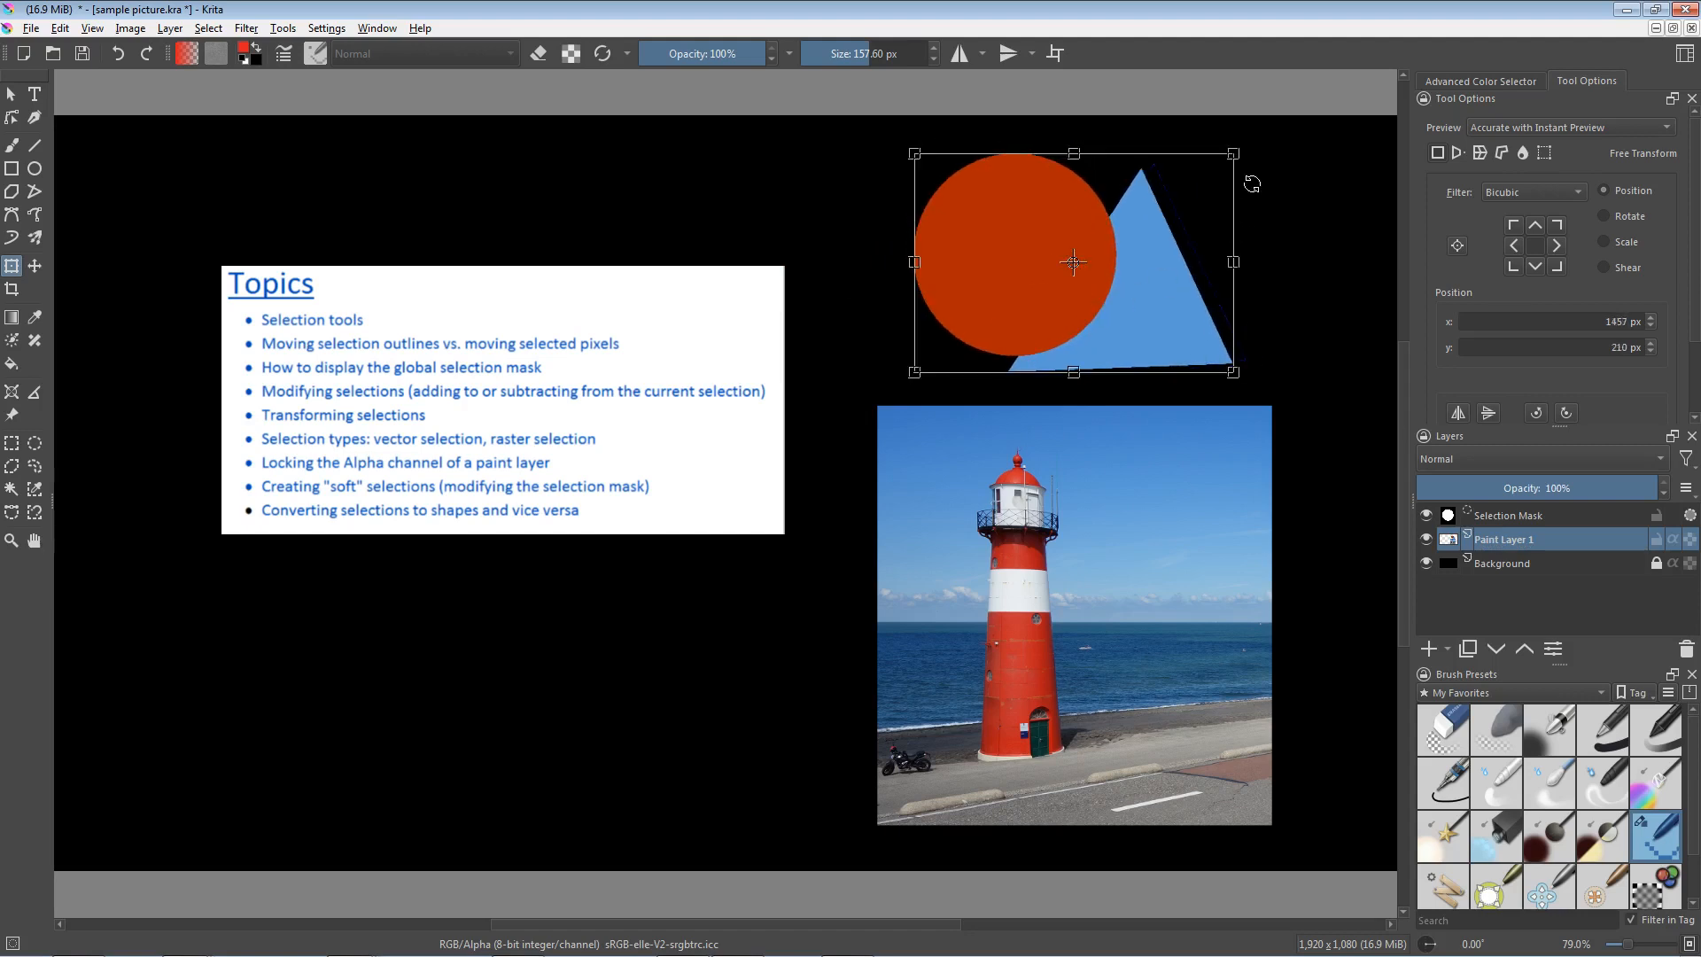
left_click_drag(1255, 161, 1273, 200)
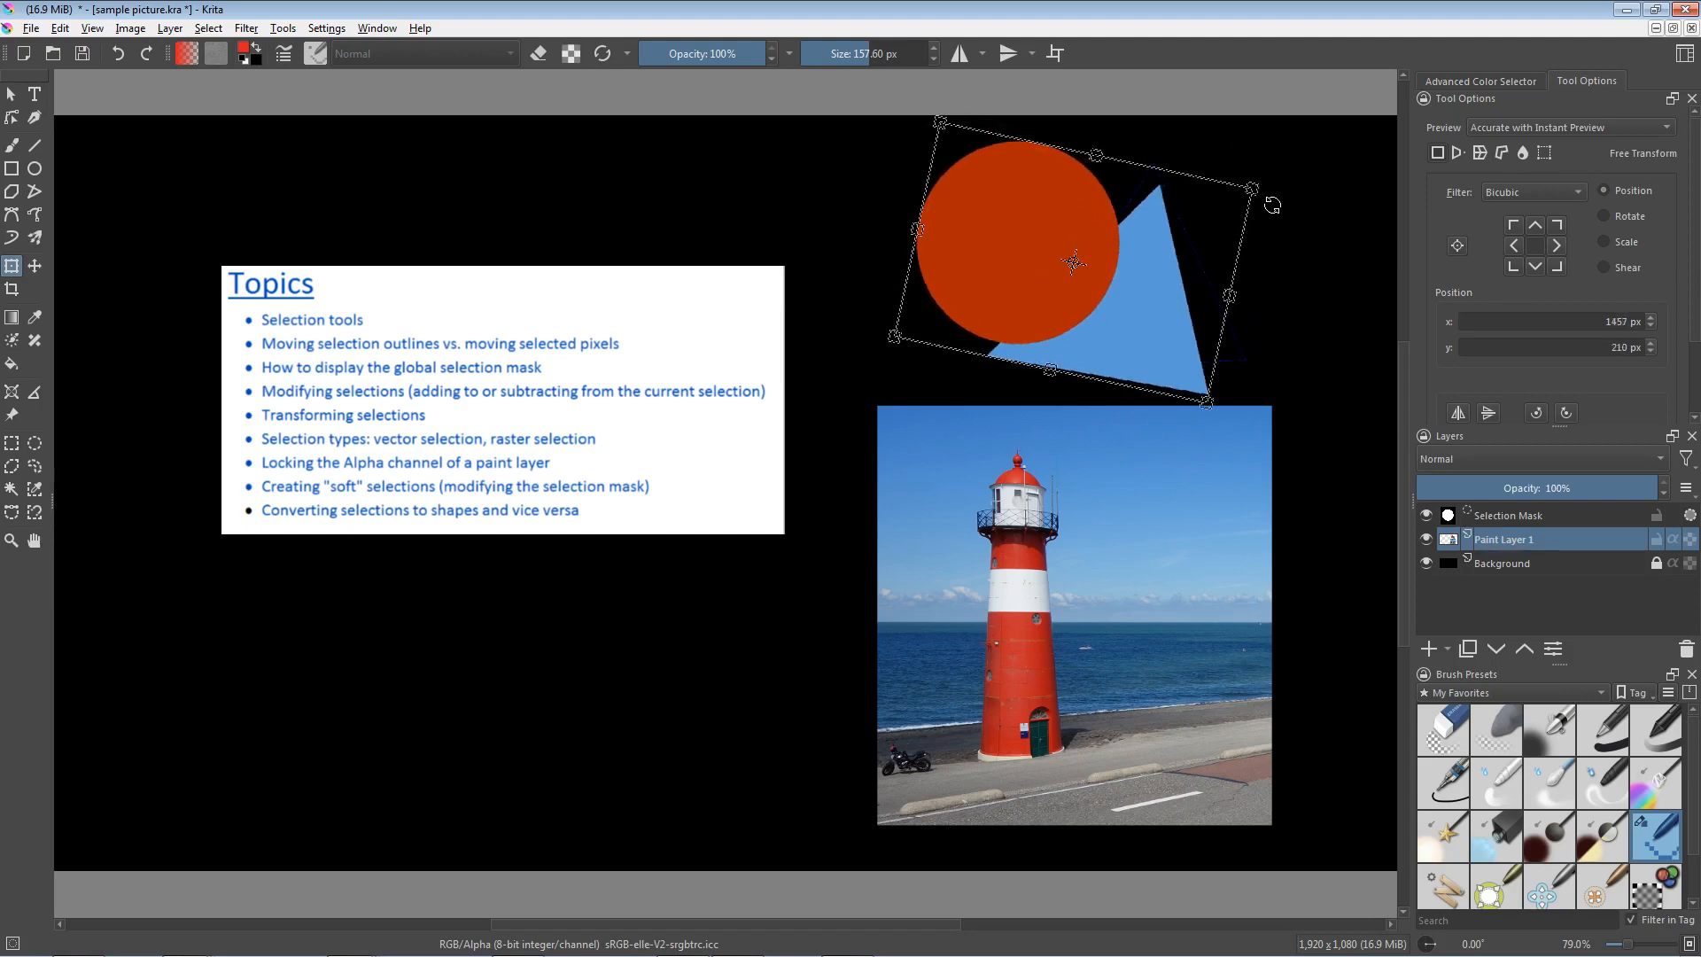
mouse_move(1207, 403)
left_mouse_down()
mouse_move(1240, 418)
mouse_move(1220, 380)
left_mouse_up()
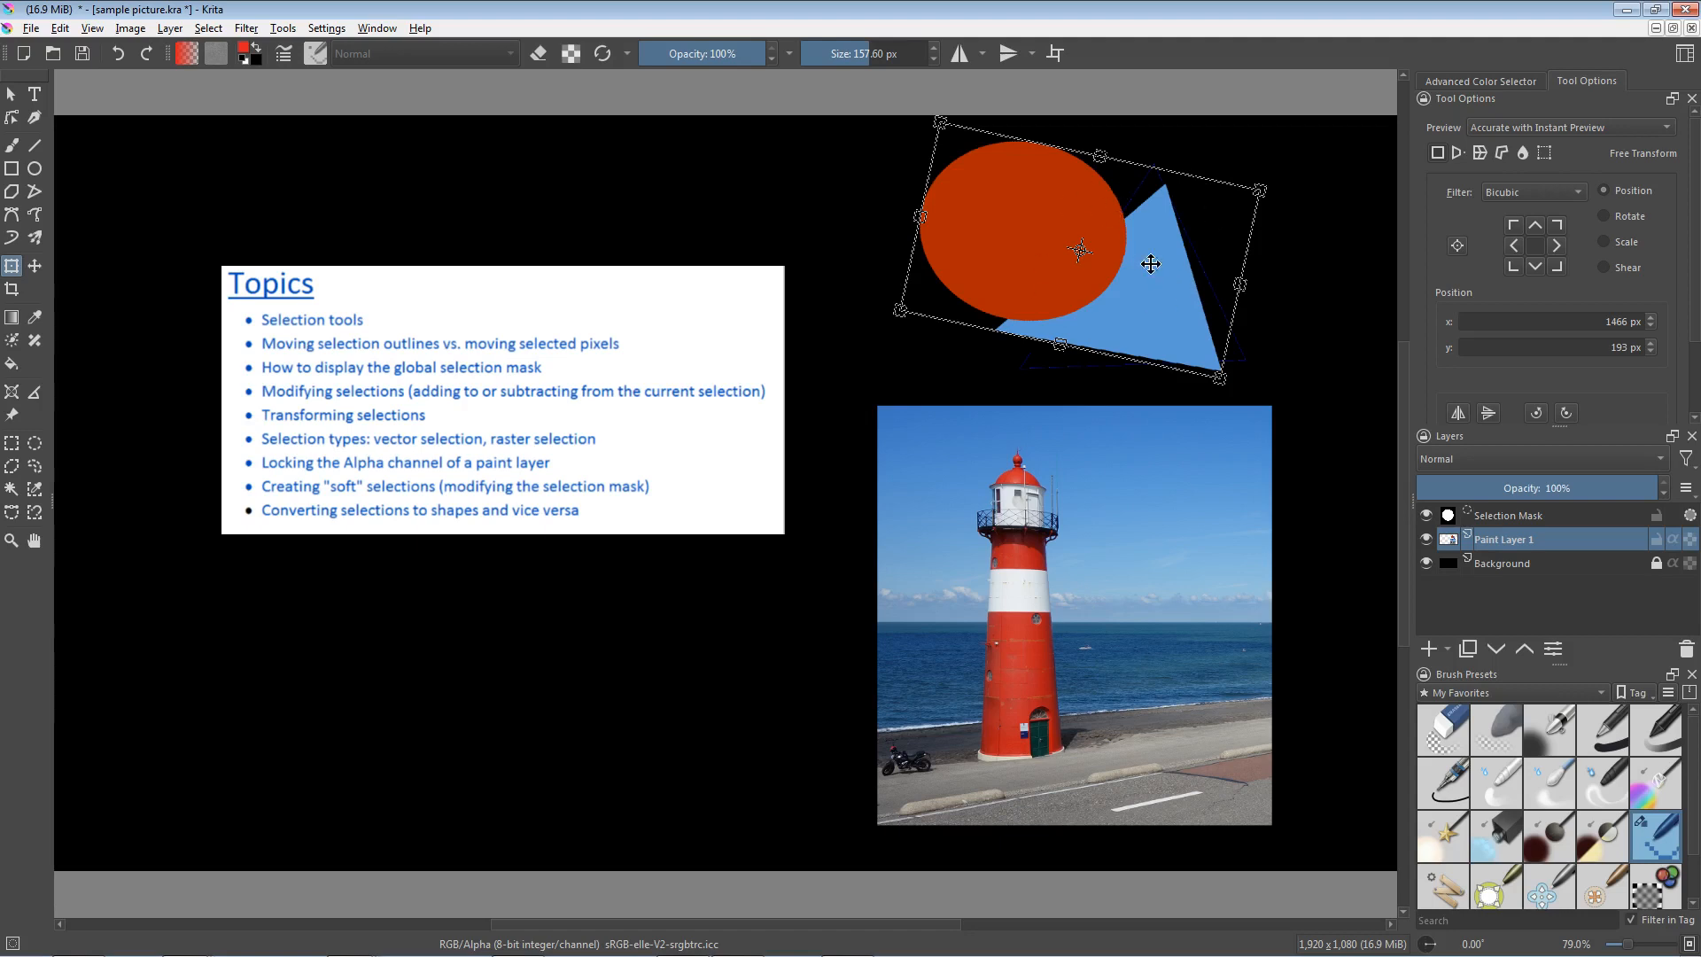
key("ctrl+z")
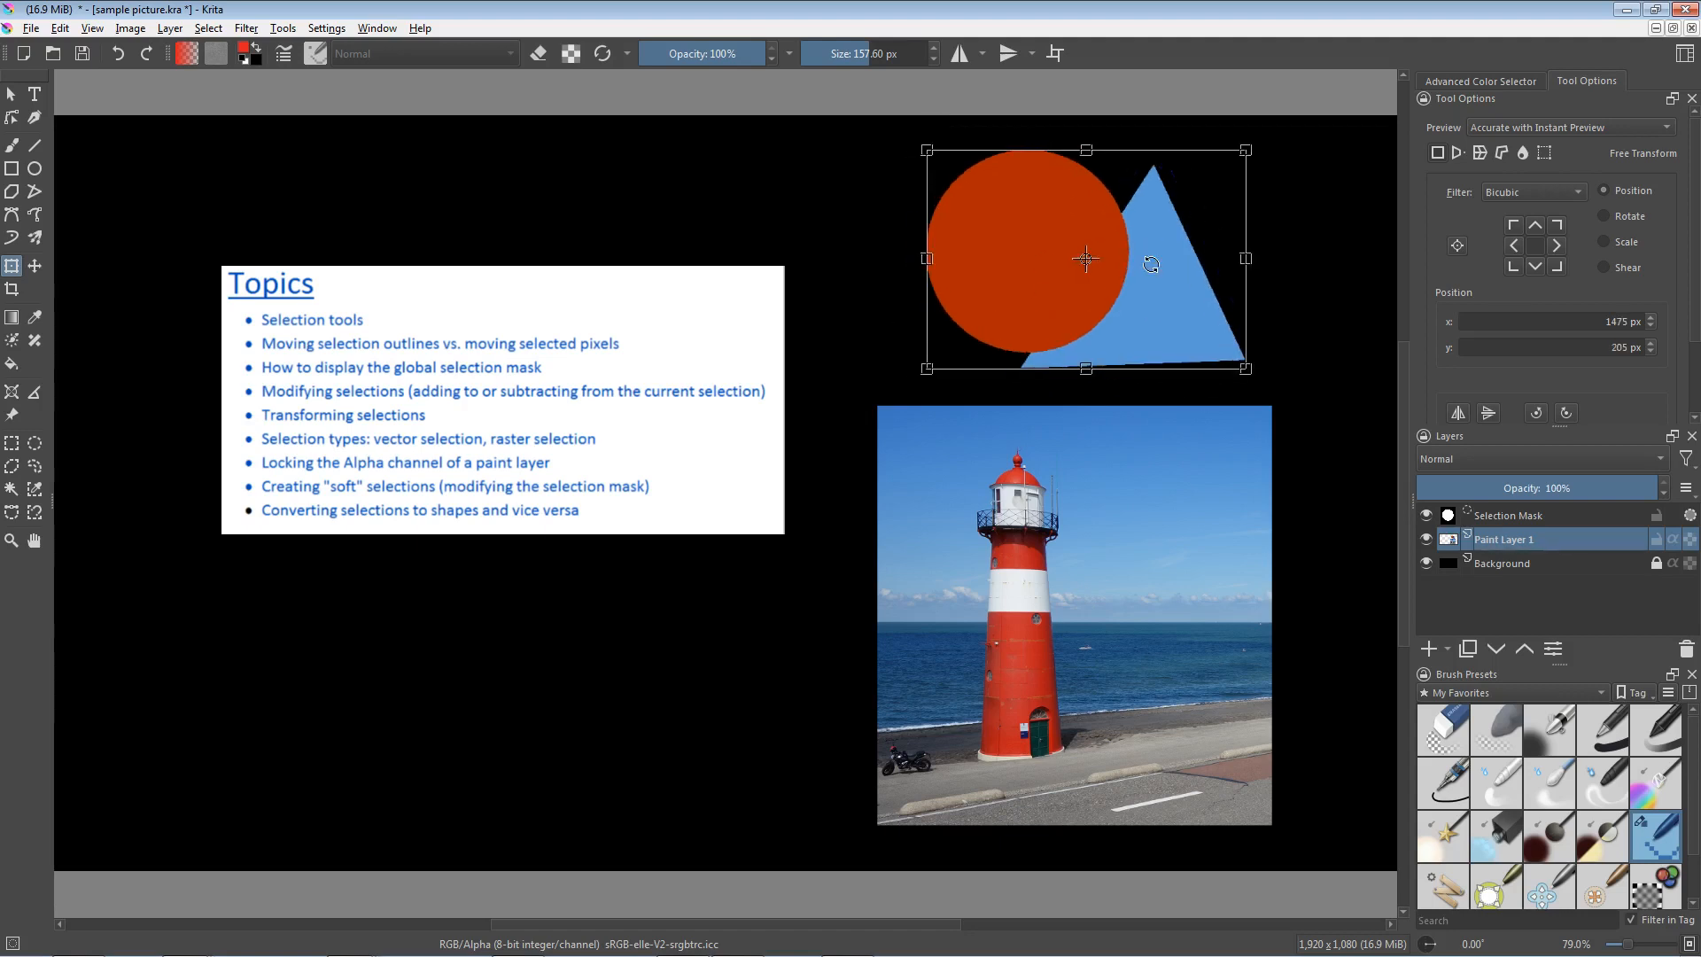
key("Escape")
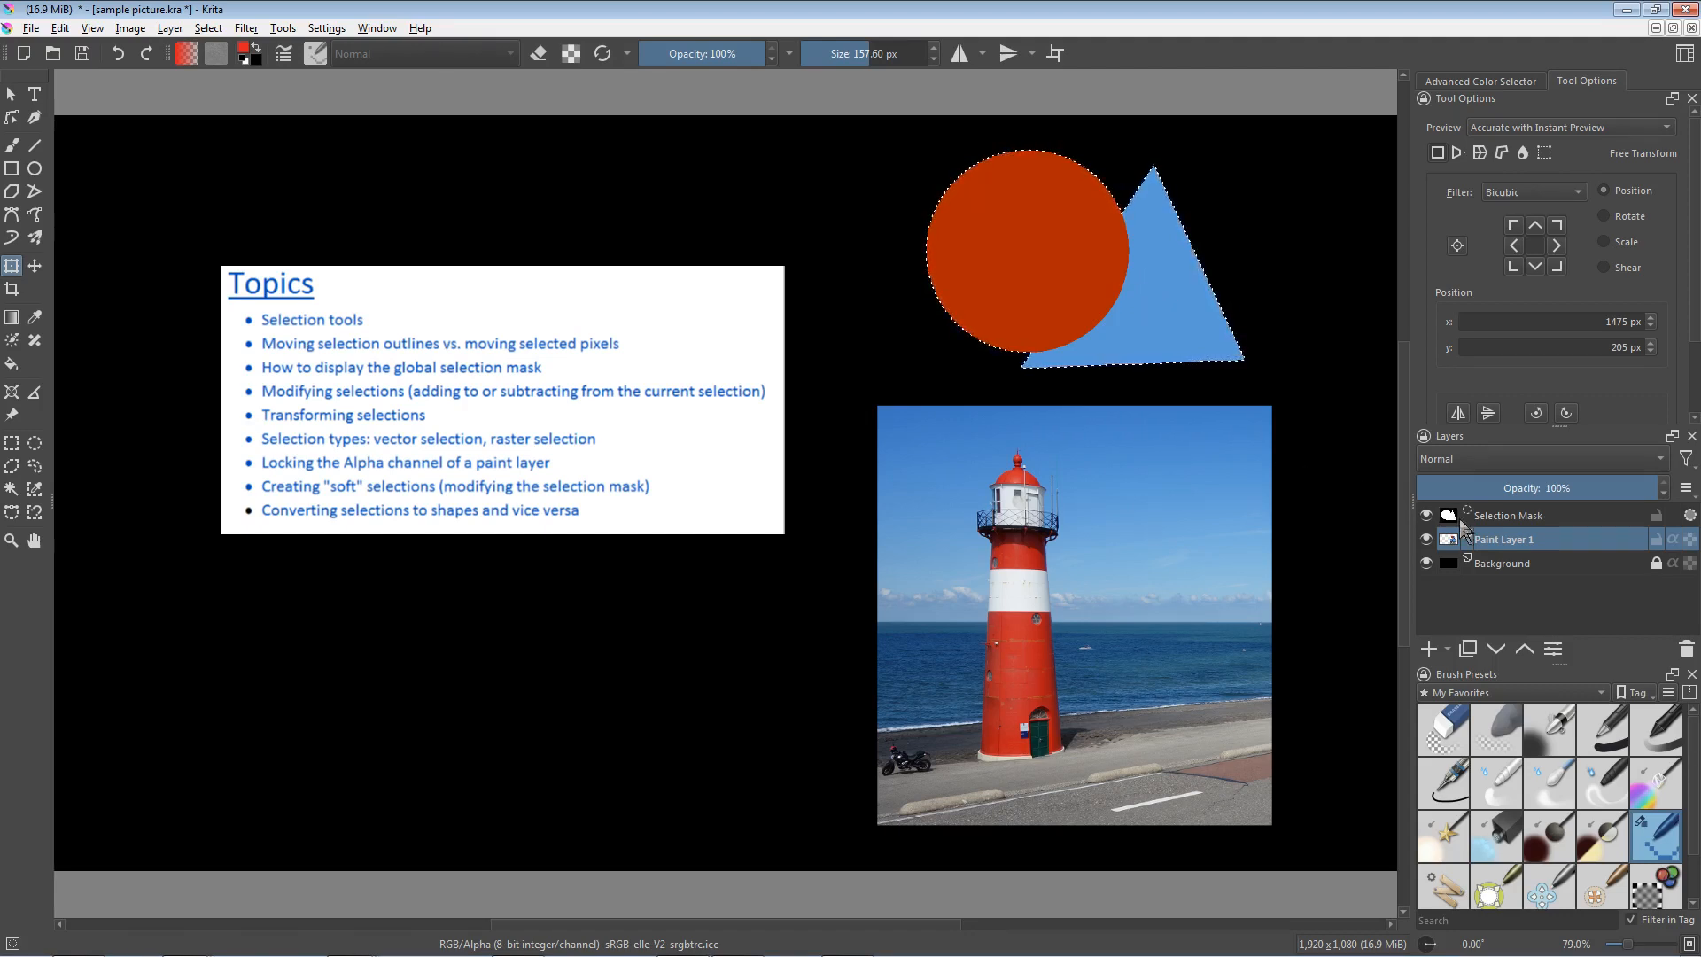
Step: Transform the Selection Mask by moving it down and left, rotating it clockwise and enlarging it to position 1330, 357 px, and check its outline on Paint Layer 1
left_click(1522, 518)
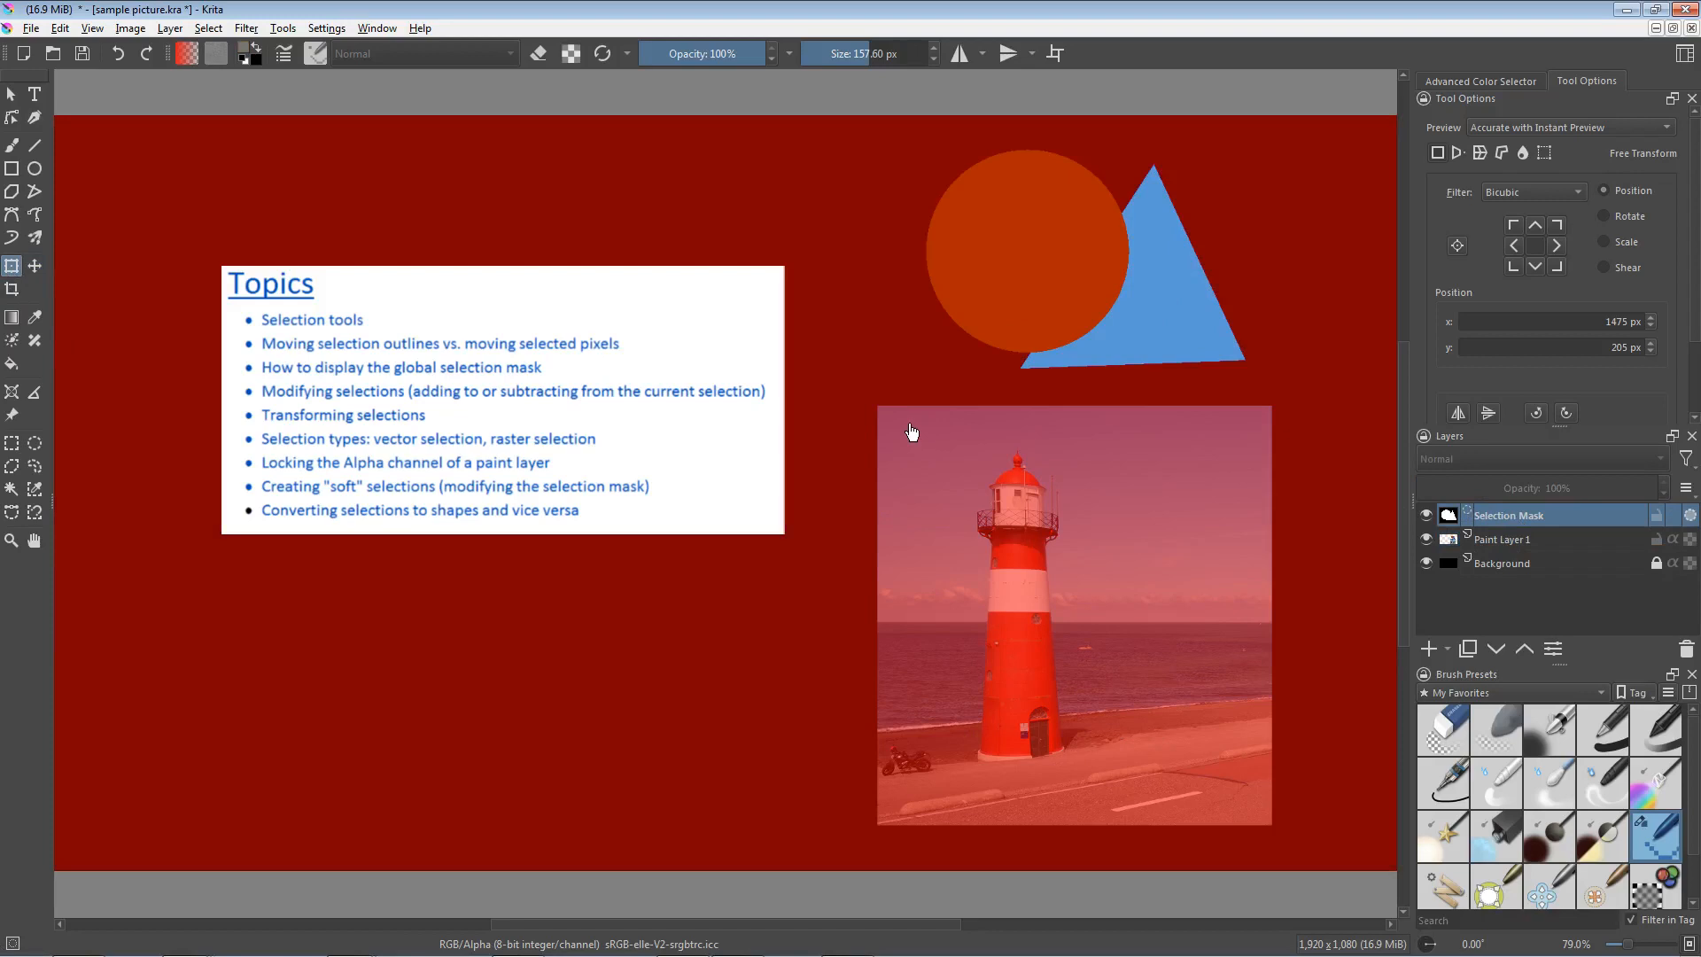
left_click(1089, 314)
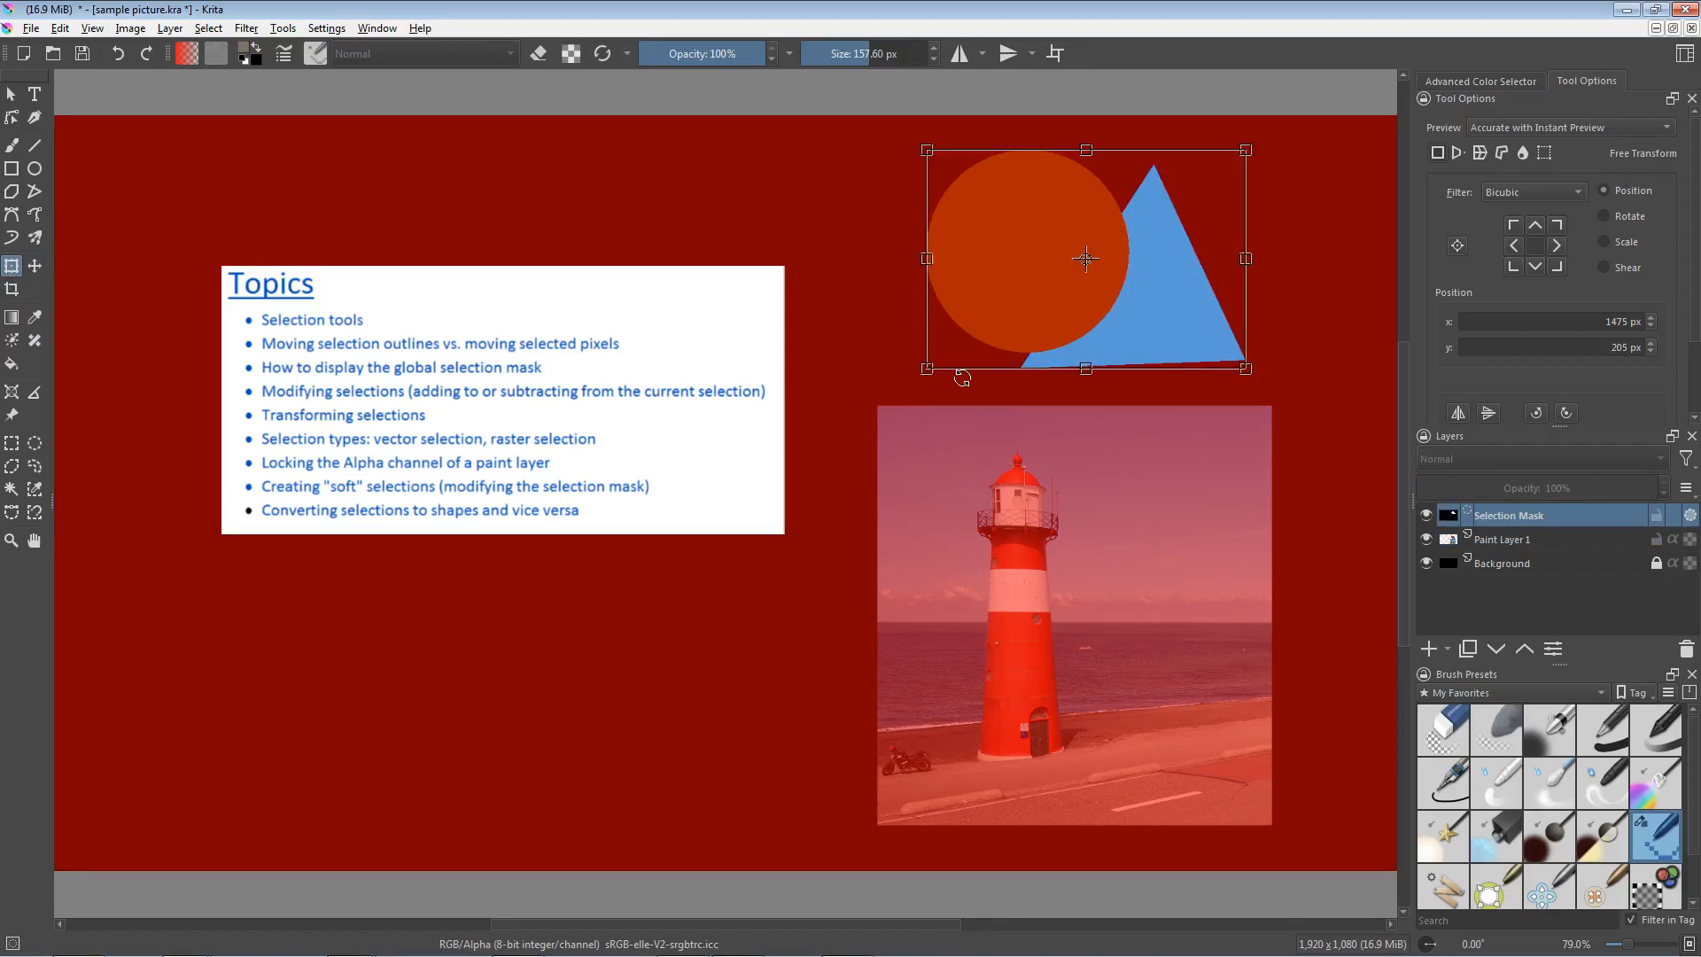
left_click_drag(1077, 324, 1009, 431)
mouse_move(968, 395)
left_mouse_down()
mouse_move(930, 369)
mouse_move(946, 401)
left_mouse_up()
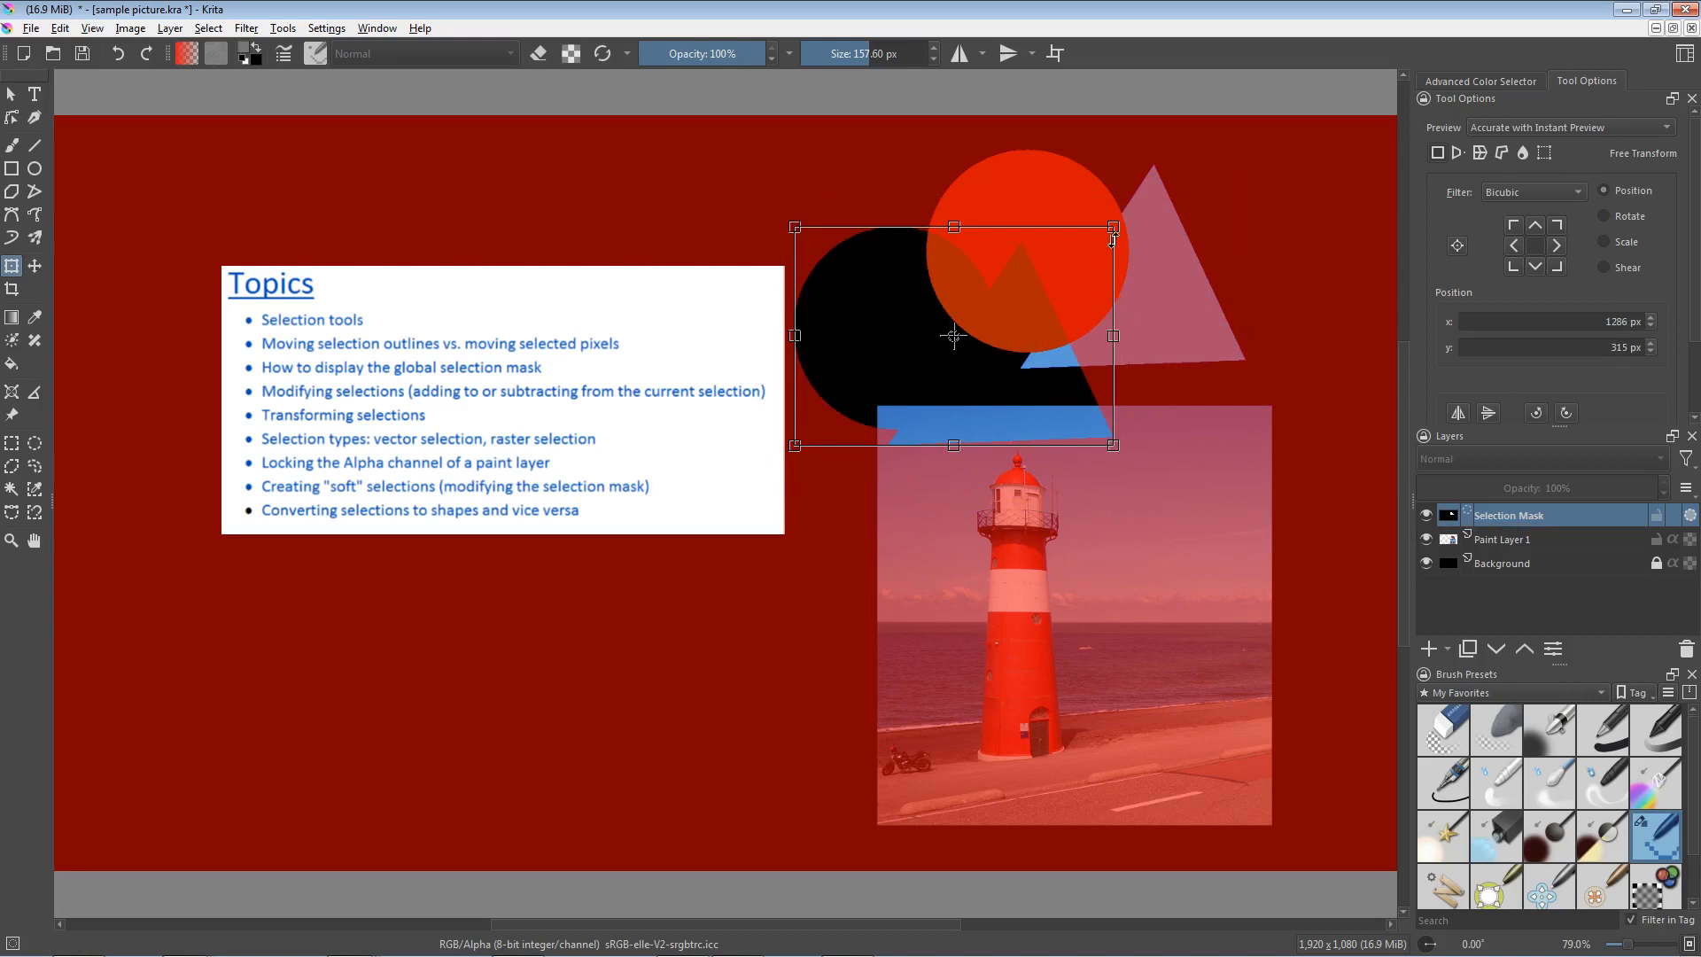
left_click_drag(1142, 218, 1169, 276)
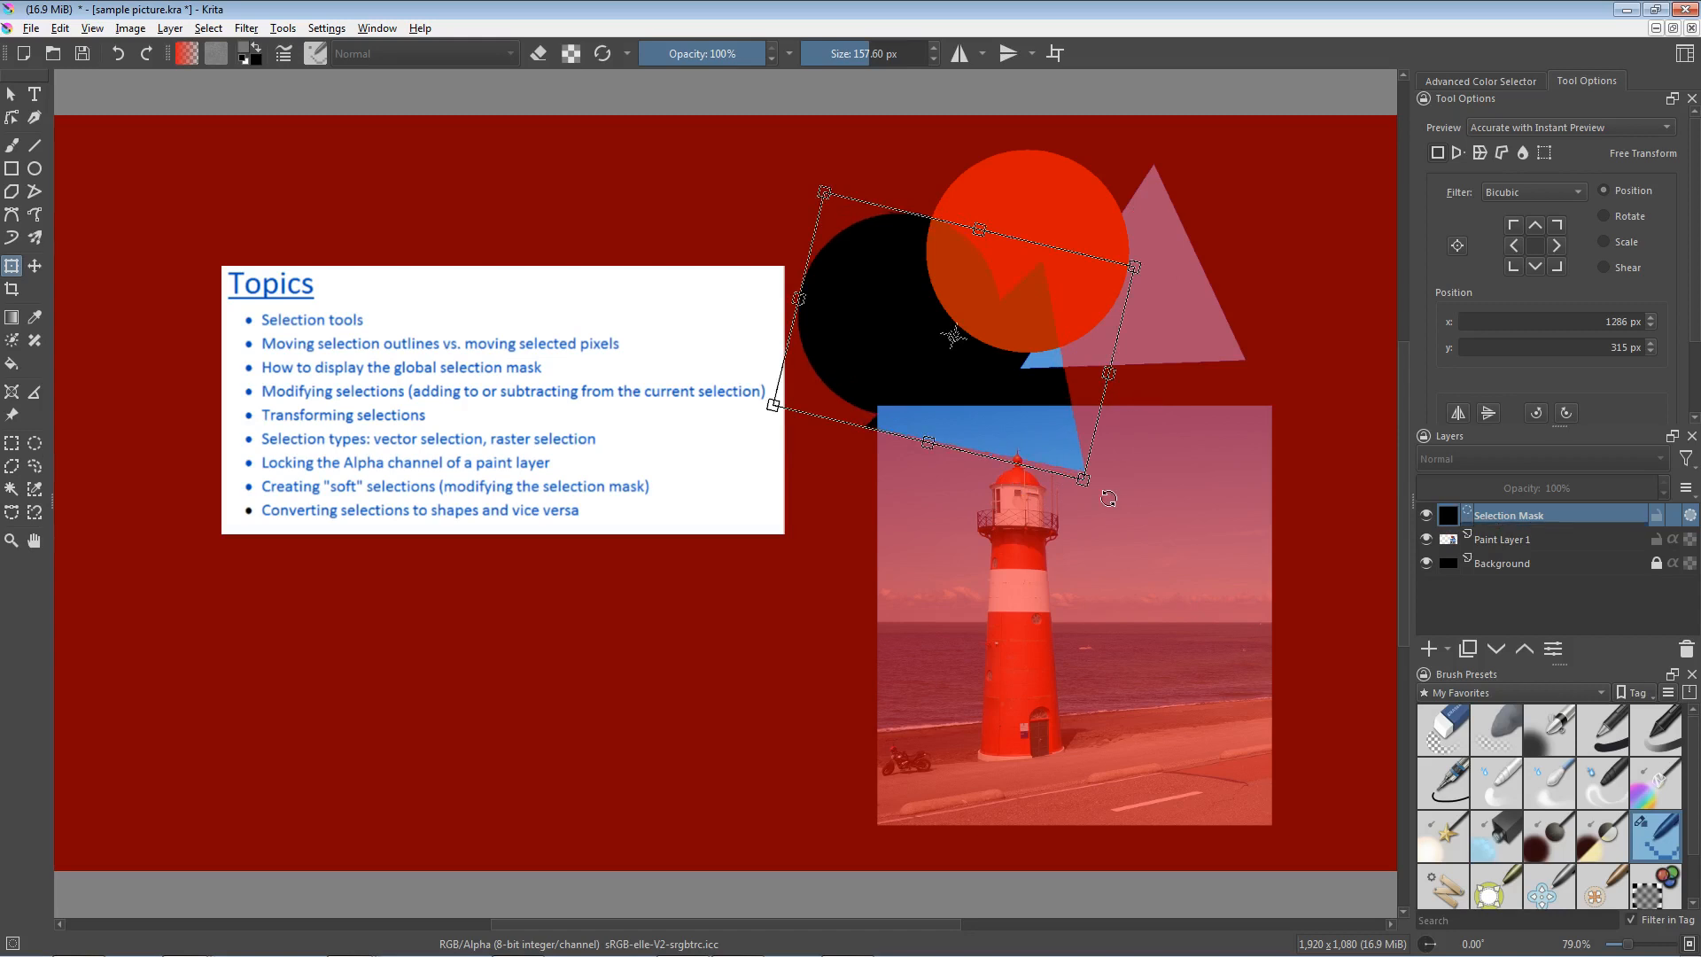
left_click_drag(1088, 484, 1144, 538)
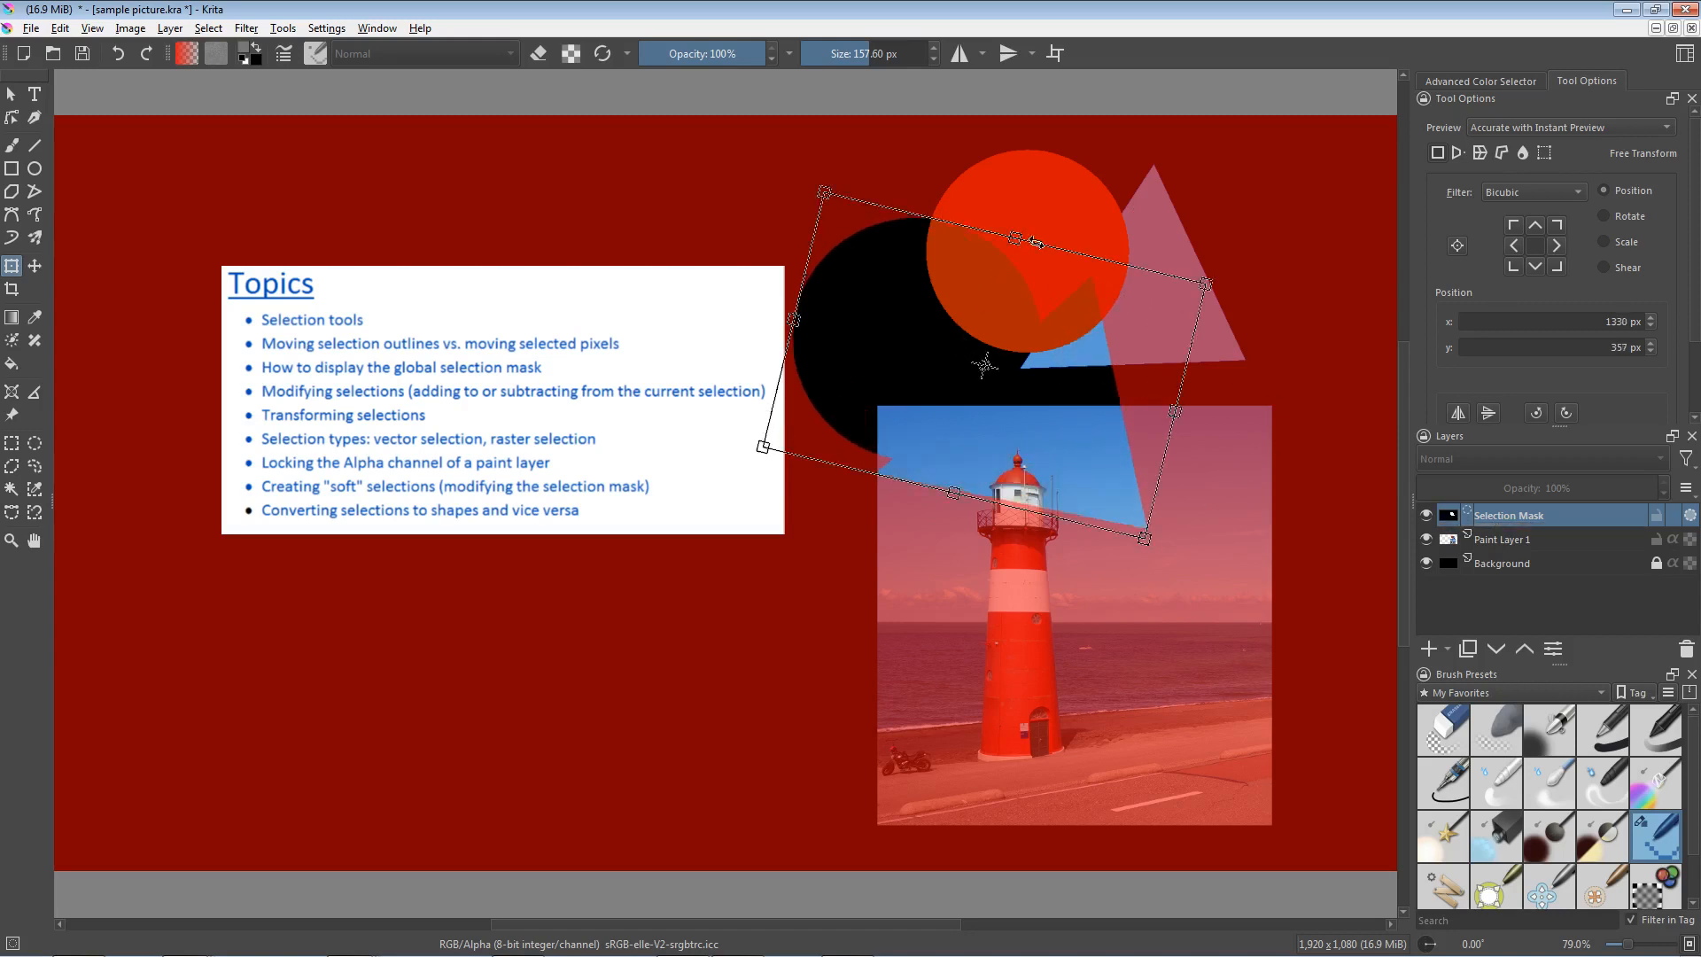
left_click(1510, 545)
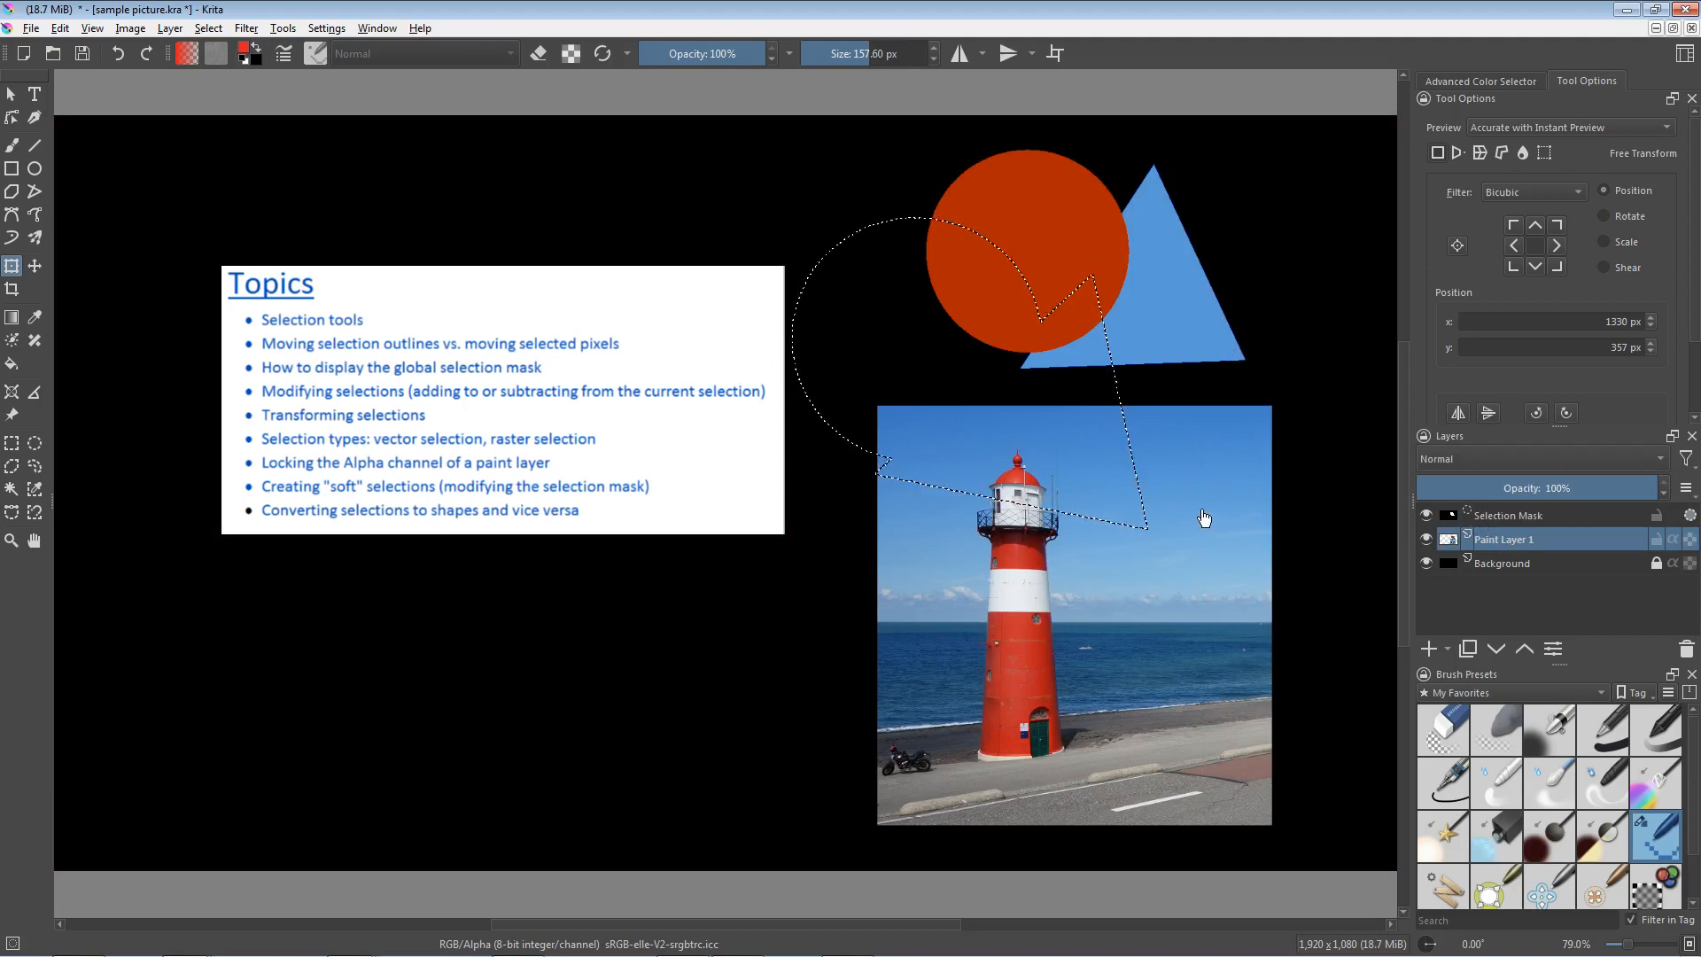
left_click(1507, 517)
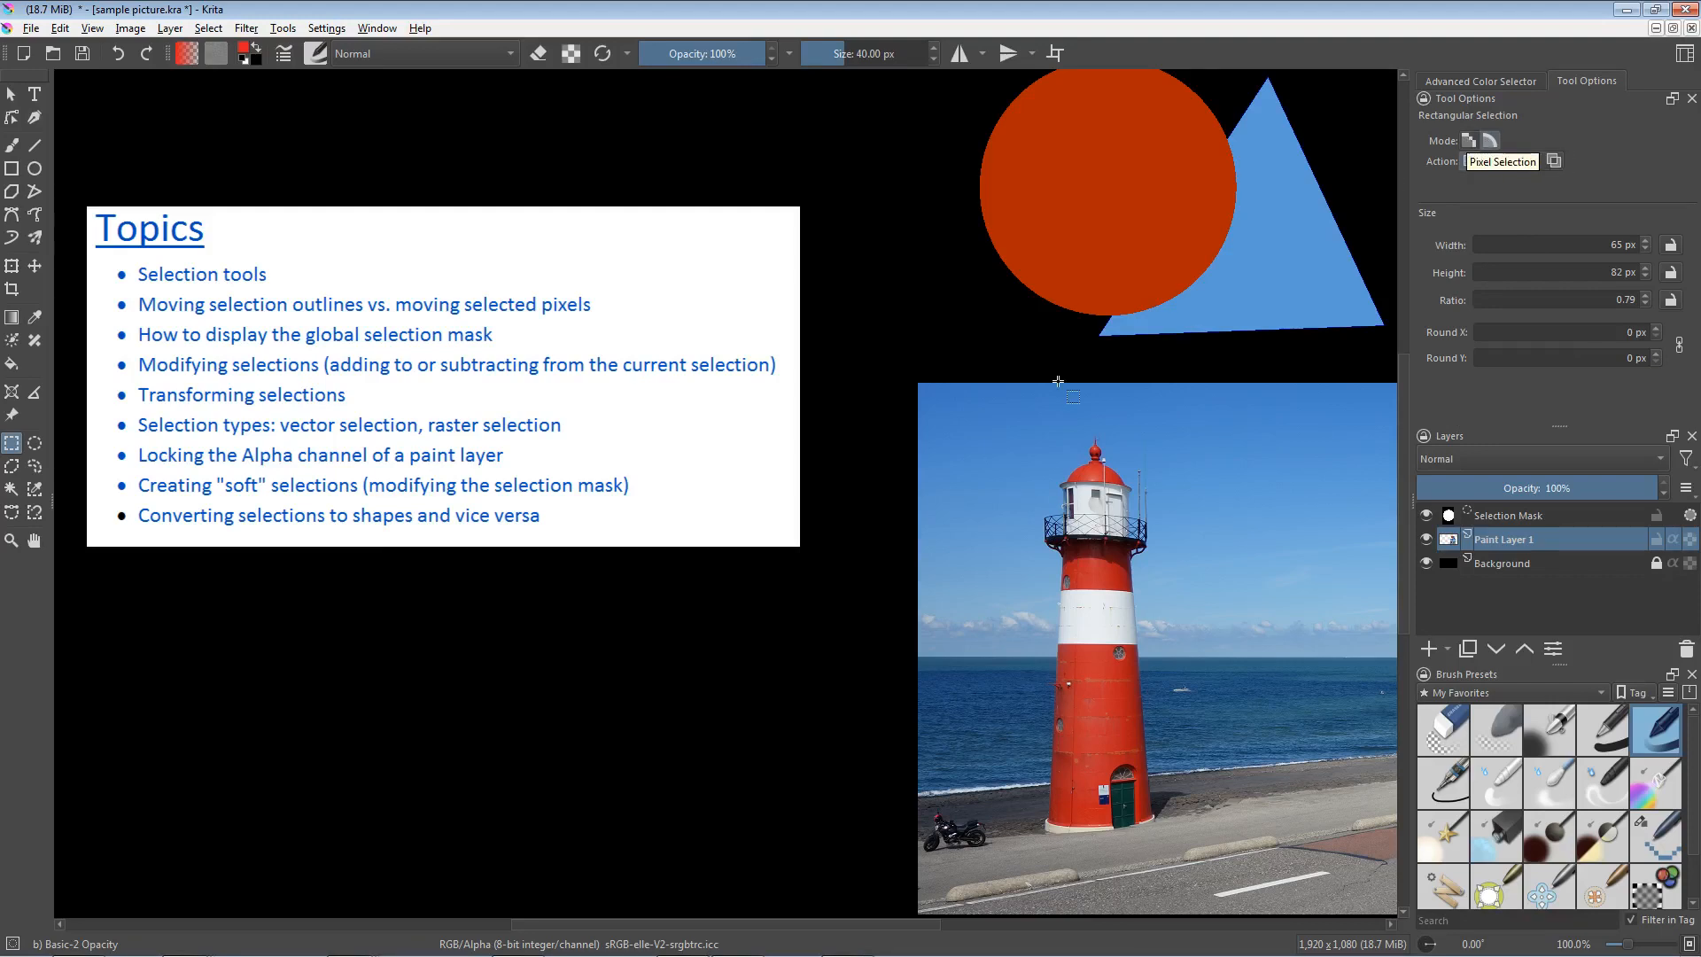
Step: Select a circle about 93 px wide below the Topics list with the Elliptical Selection tool in vector mode, and examine its edge
left_click(40, 442)
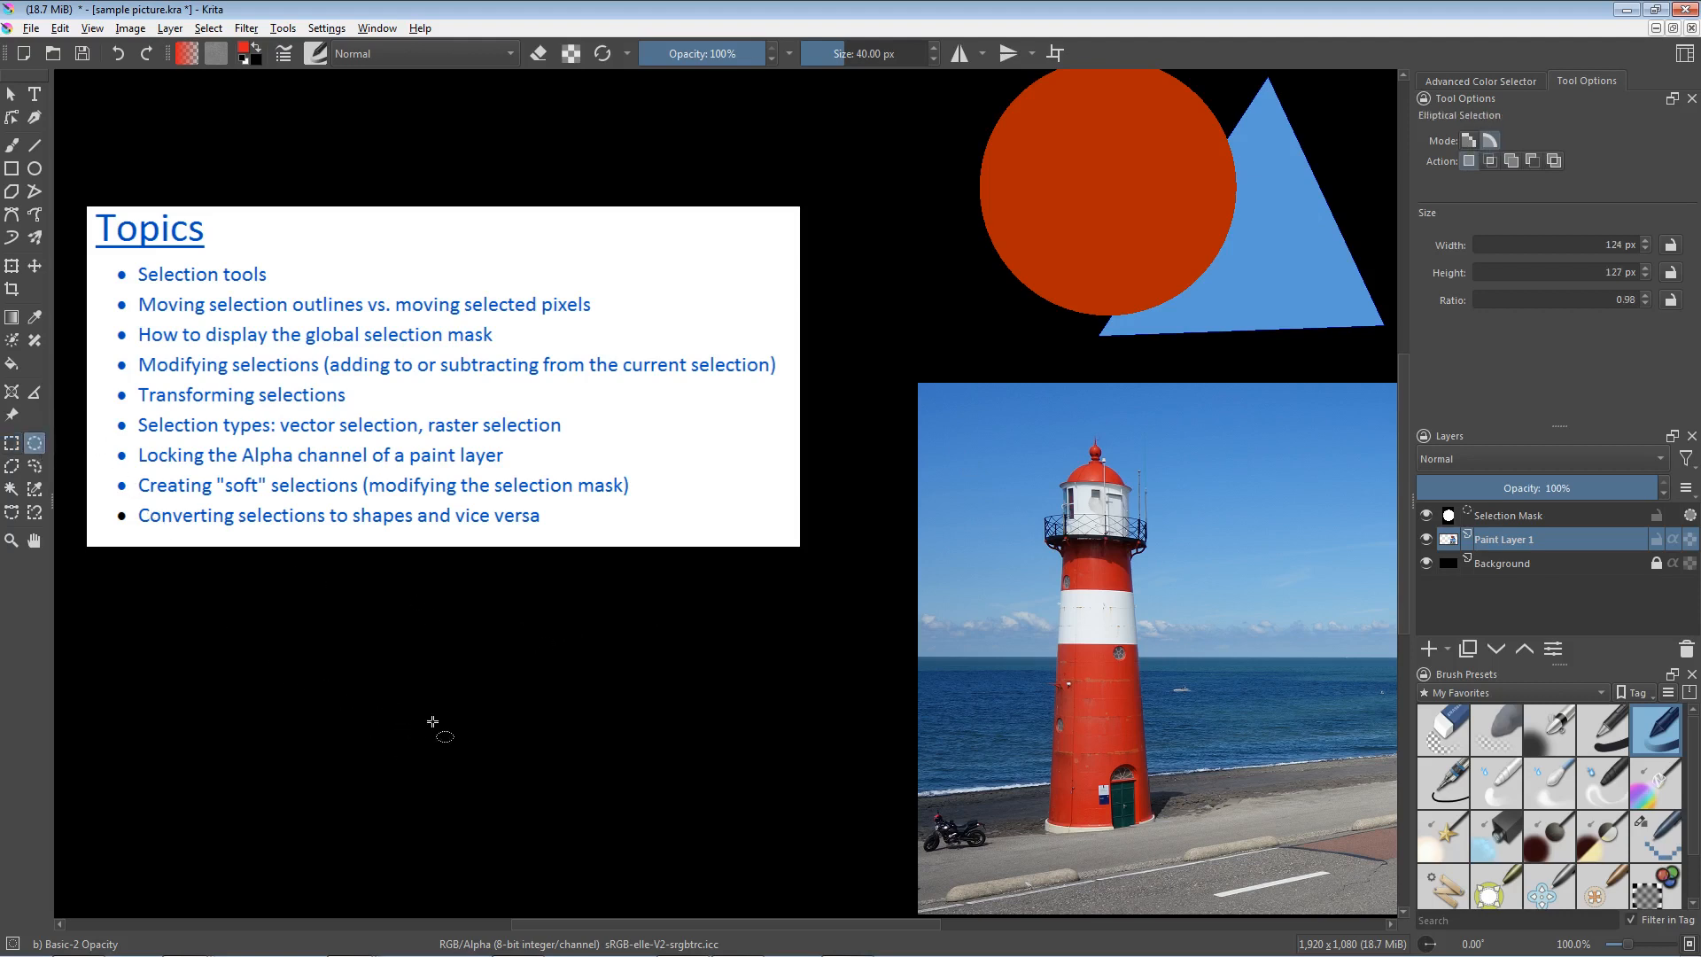
left_click_drag(421, 737, 504, 655)
left_click_drag(504, 655, 503, 654)
left_click_drag(506, 708, 469, 467)
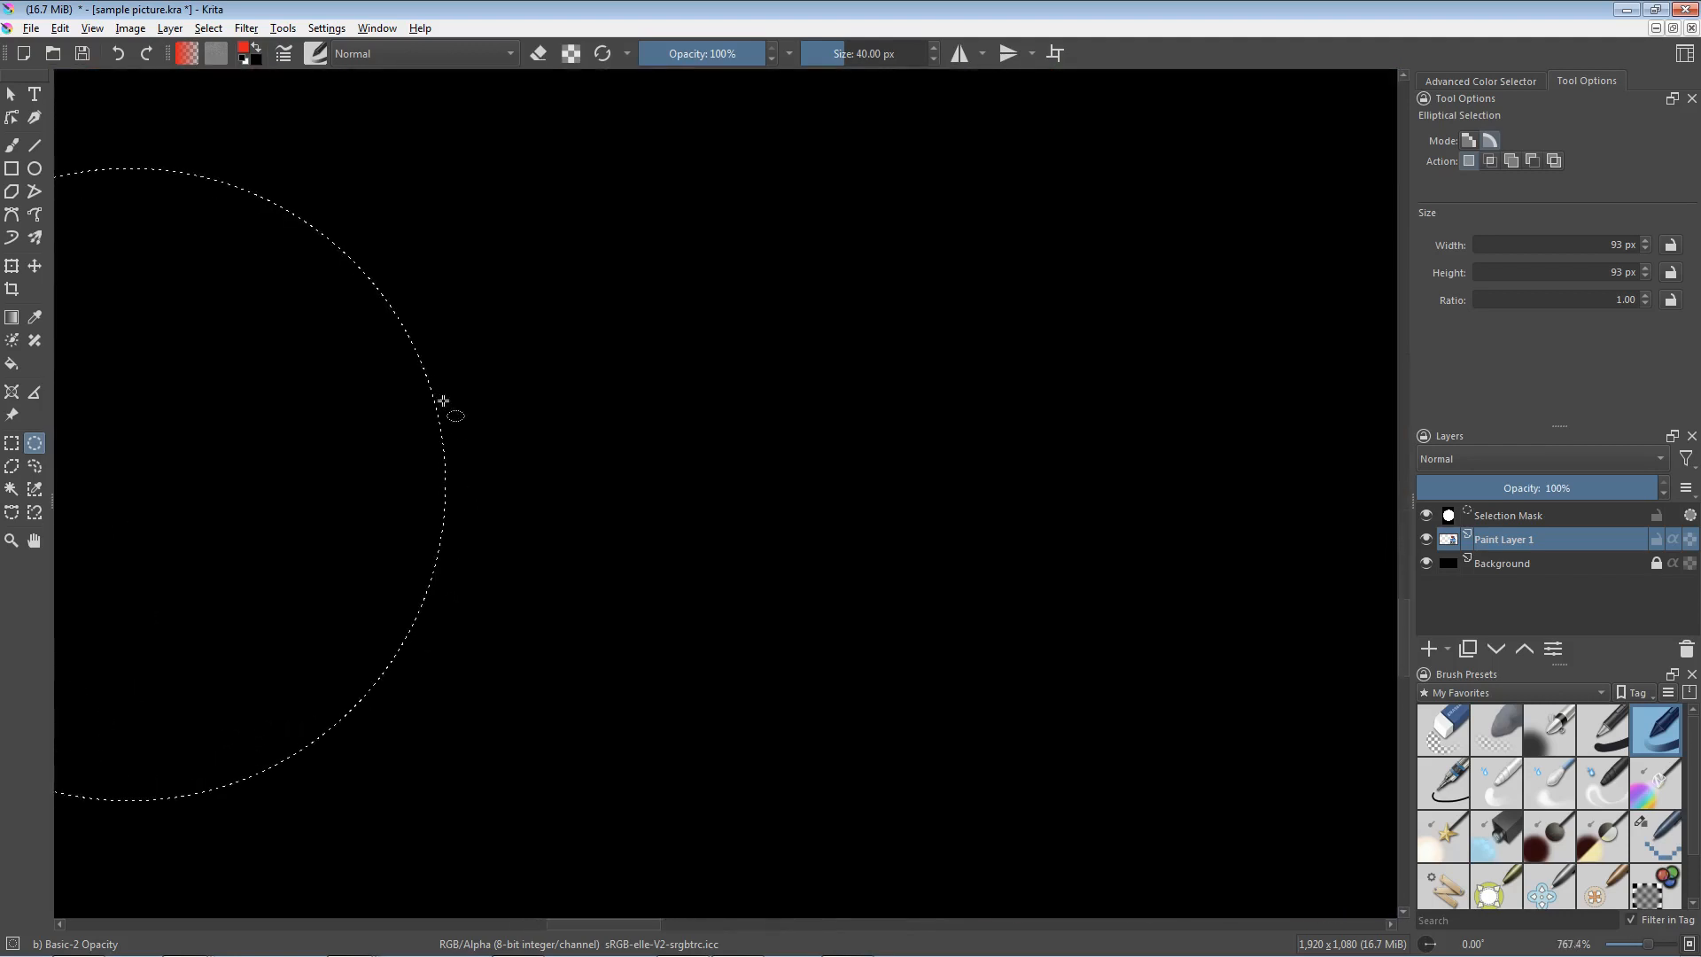
left_click_drag(454, 531, 839, 554)
Step: Convert the circular selection to a raster selection and examine its edge at pixel level
left_click(210, 29)
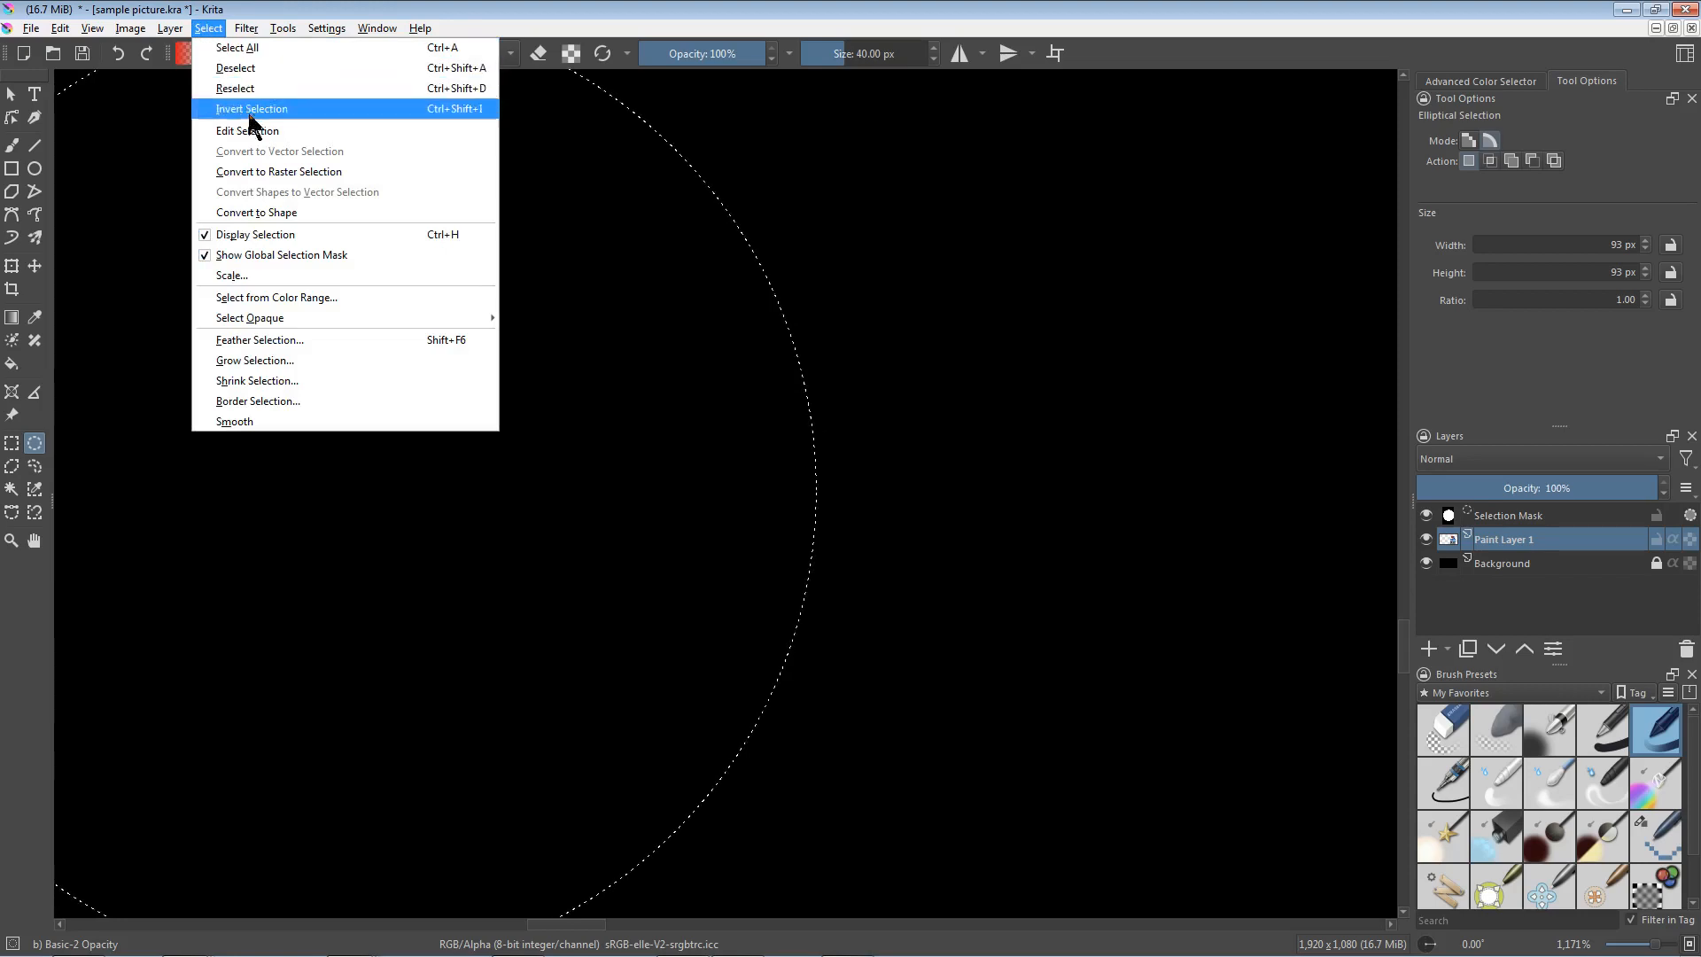
left_click(285, 171)
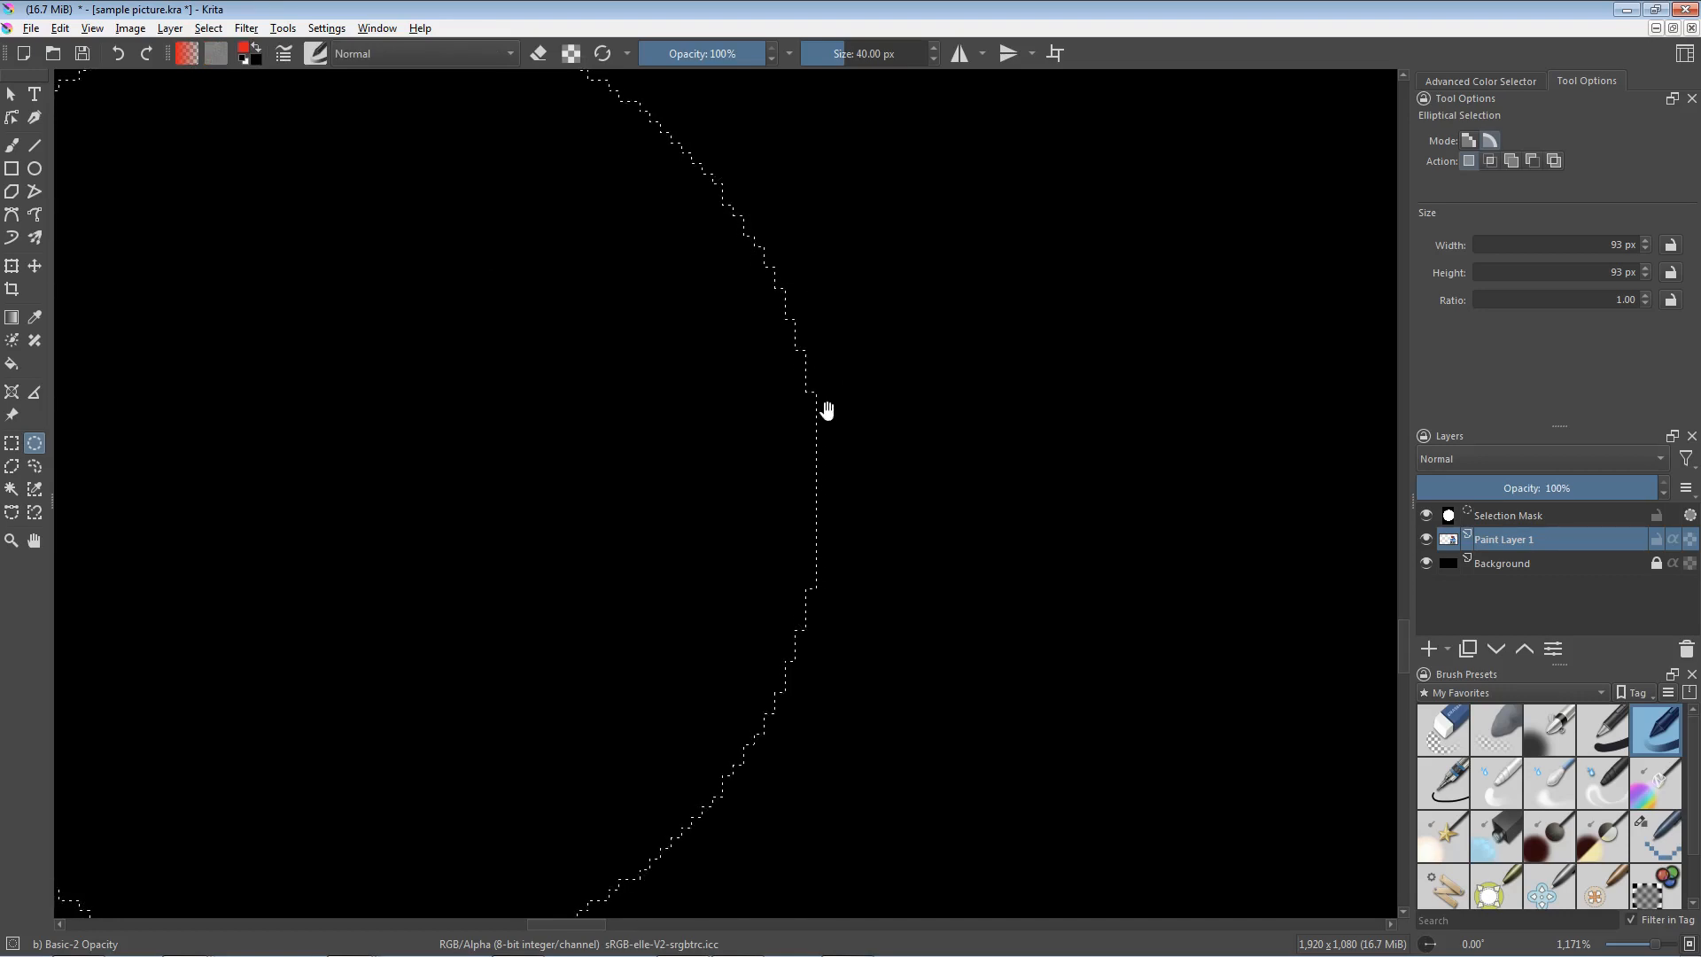
left_click(808, 365)
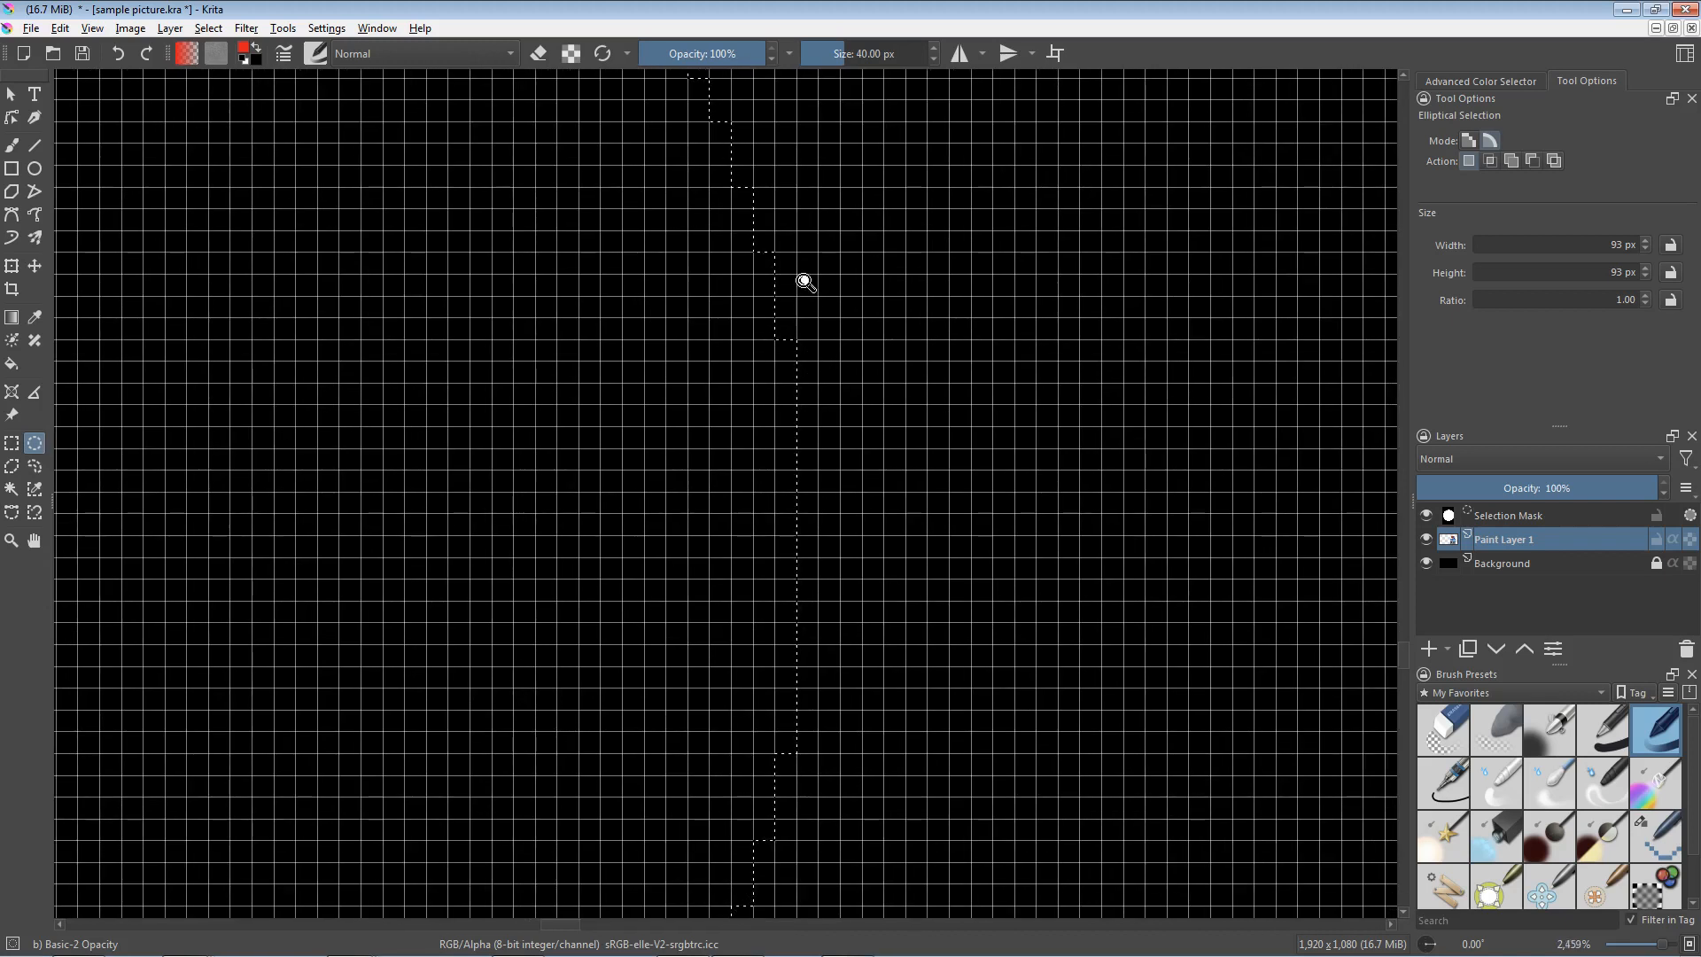
left_click_drag(803, 269, 809, 295)
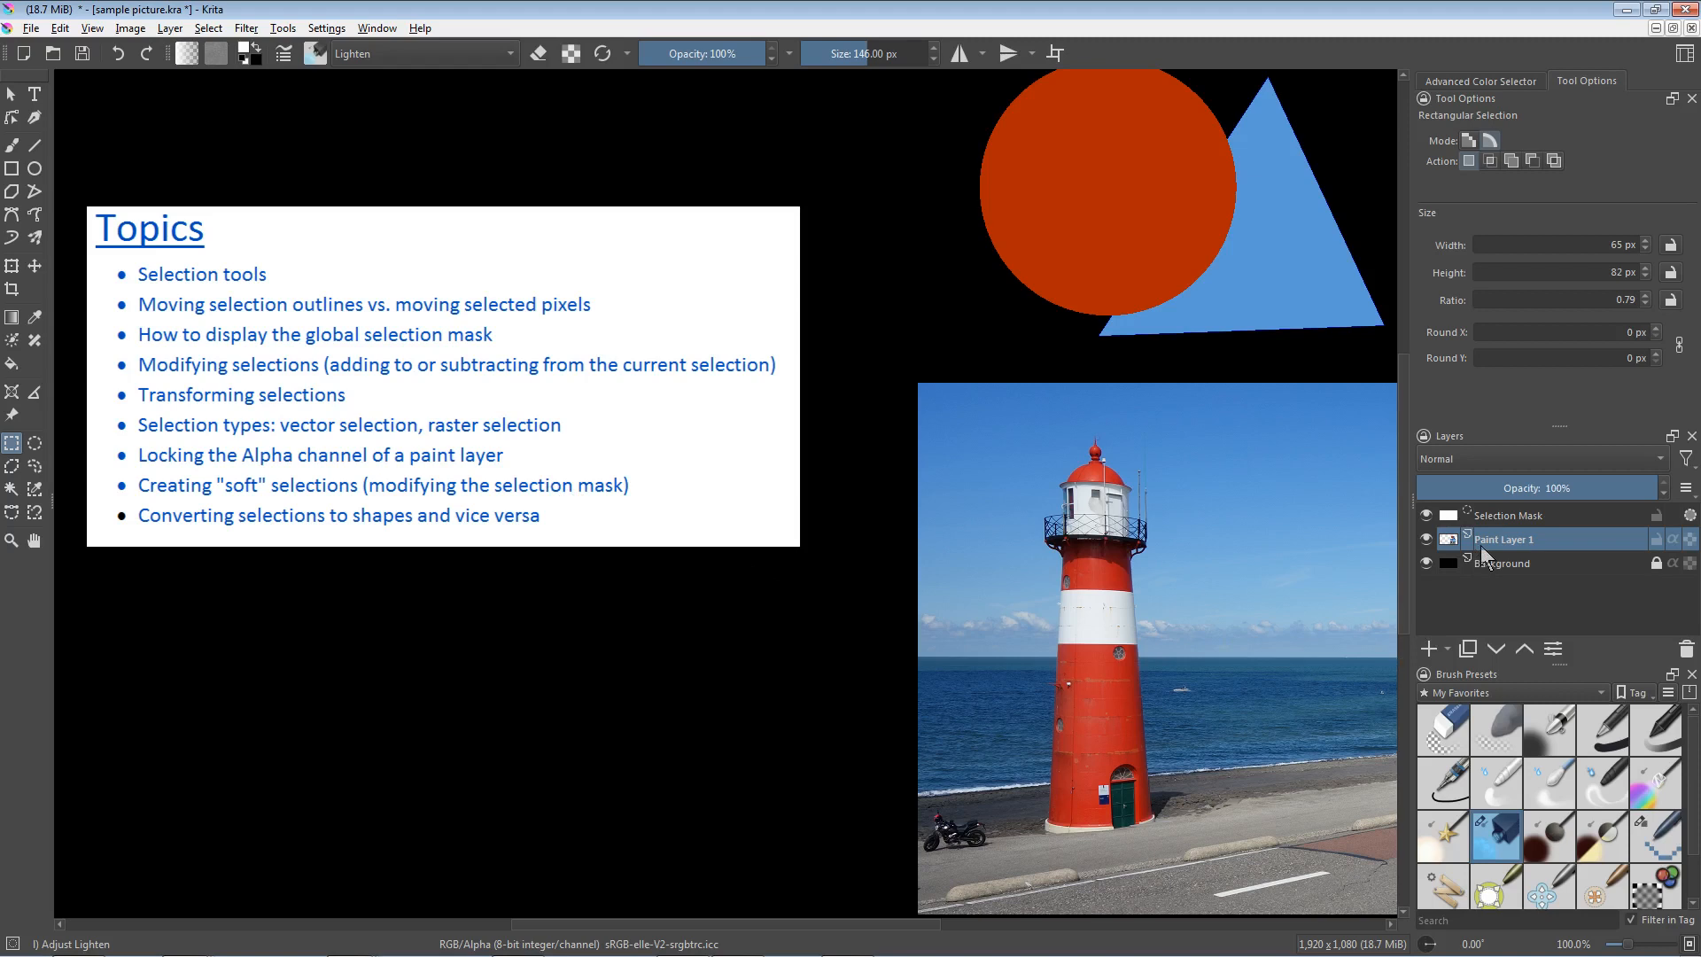
Step: Hide the Background layer and move the Topics reference image upward with the Reference Images tool
left_click(1426, 562)
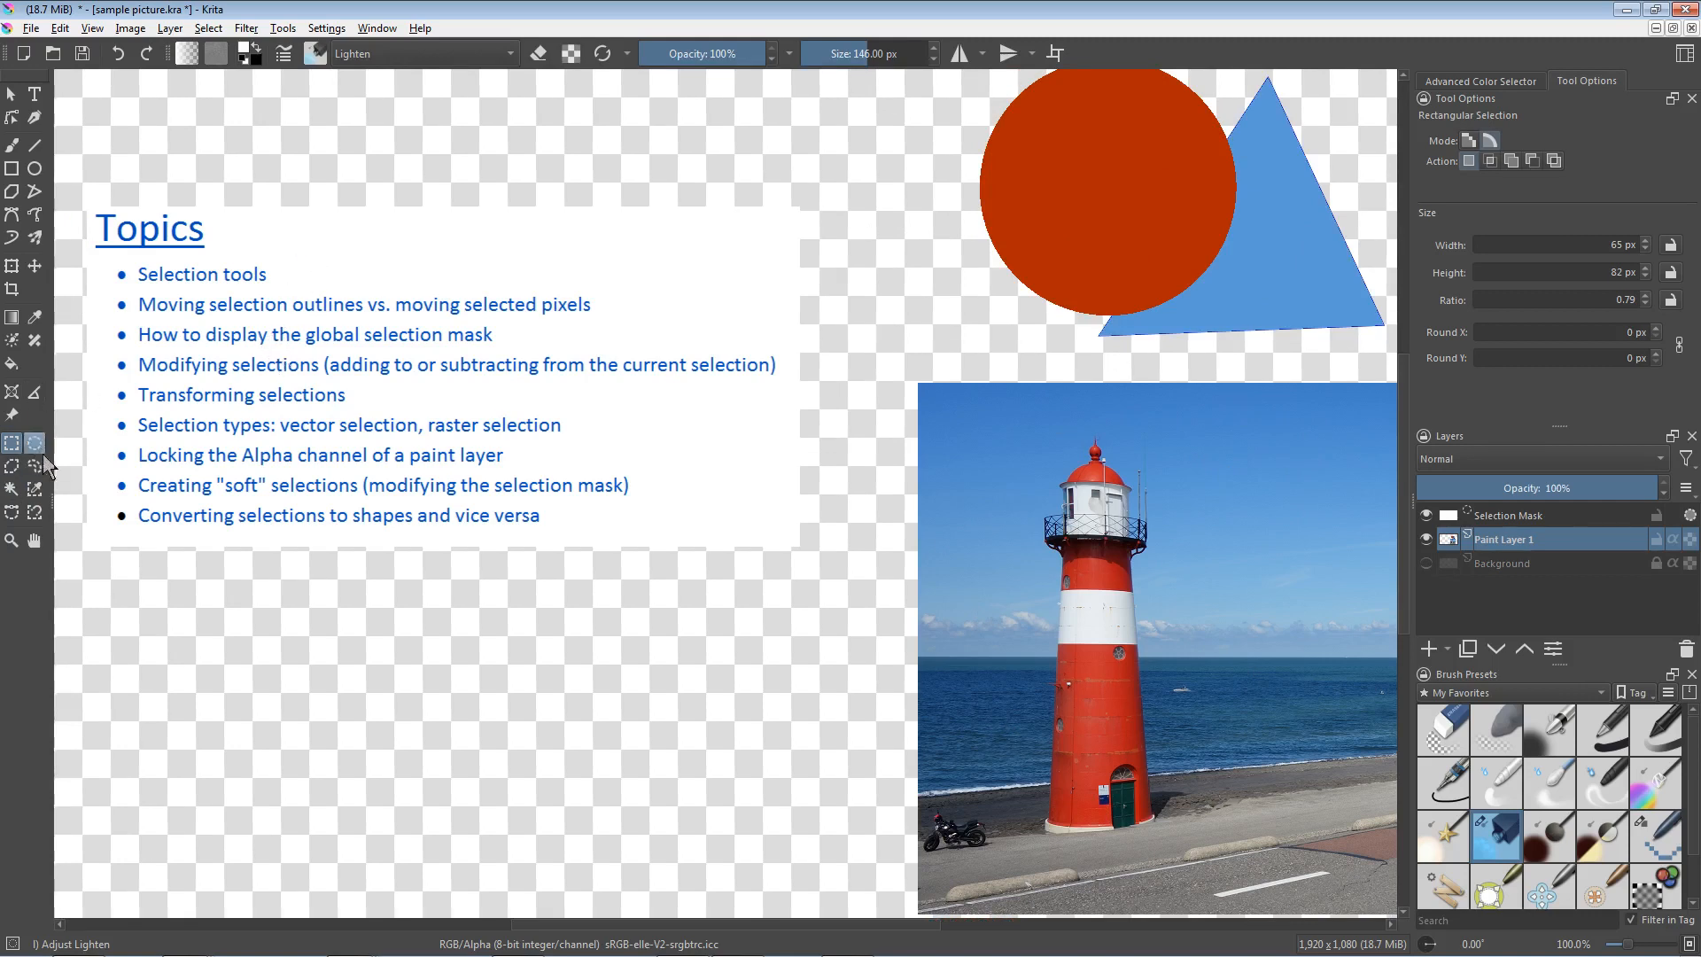
left_click(12, 416)
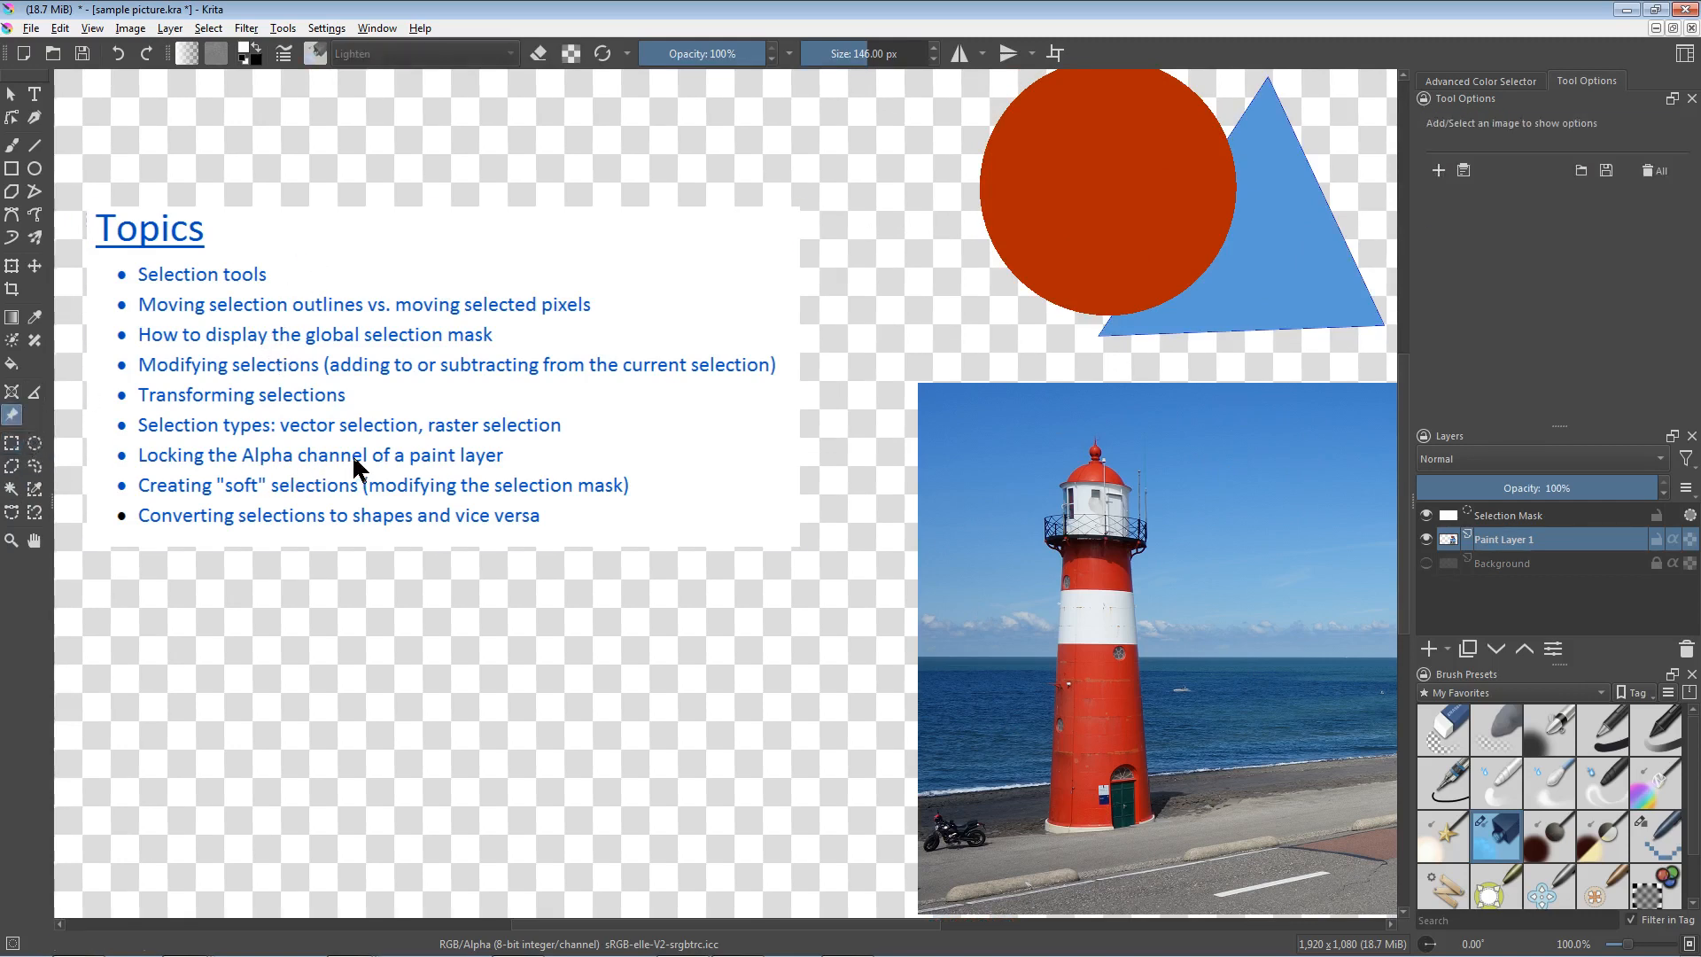
left_click(395, 440)
left_click_drag(395, 440, 393, 96)
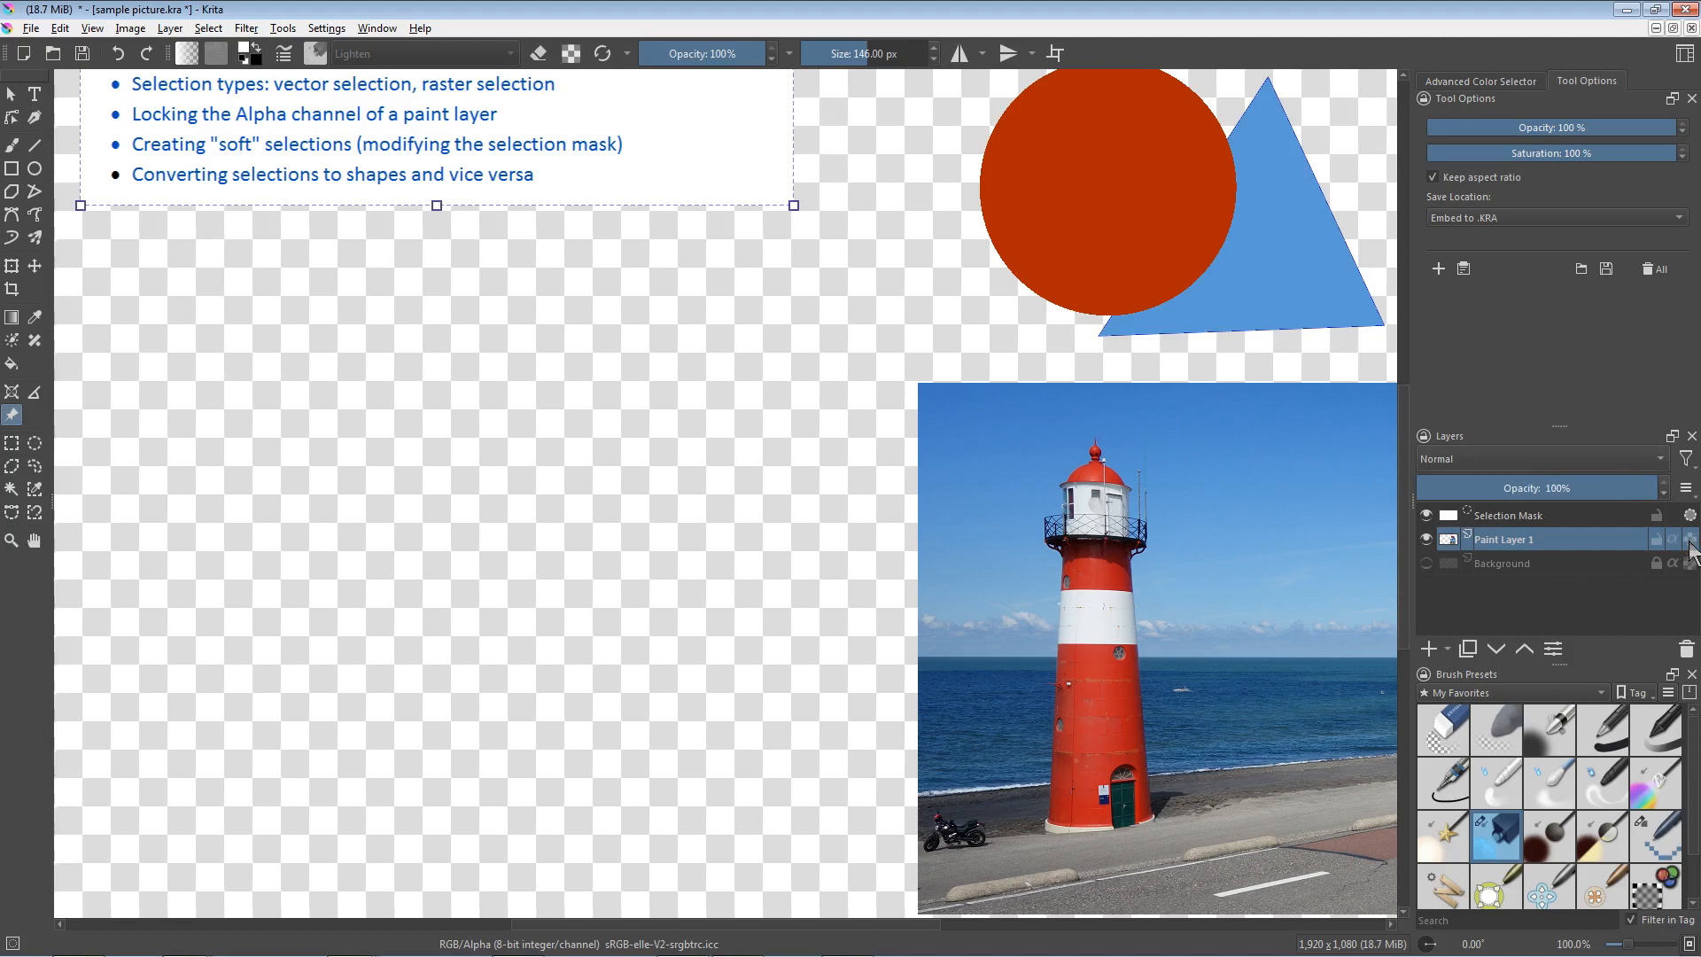
Step: Try brightening the red circle's lower-left edge on Paint Layer 1 with the Dynamic Brush and Adjust Lighten preset, and undo the stroke
left_click(11, 237)
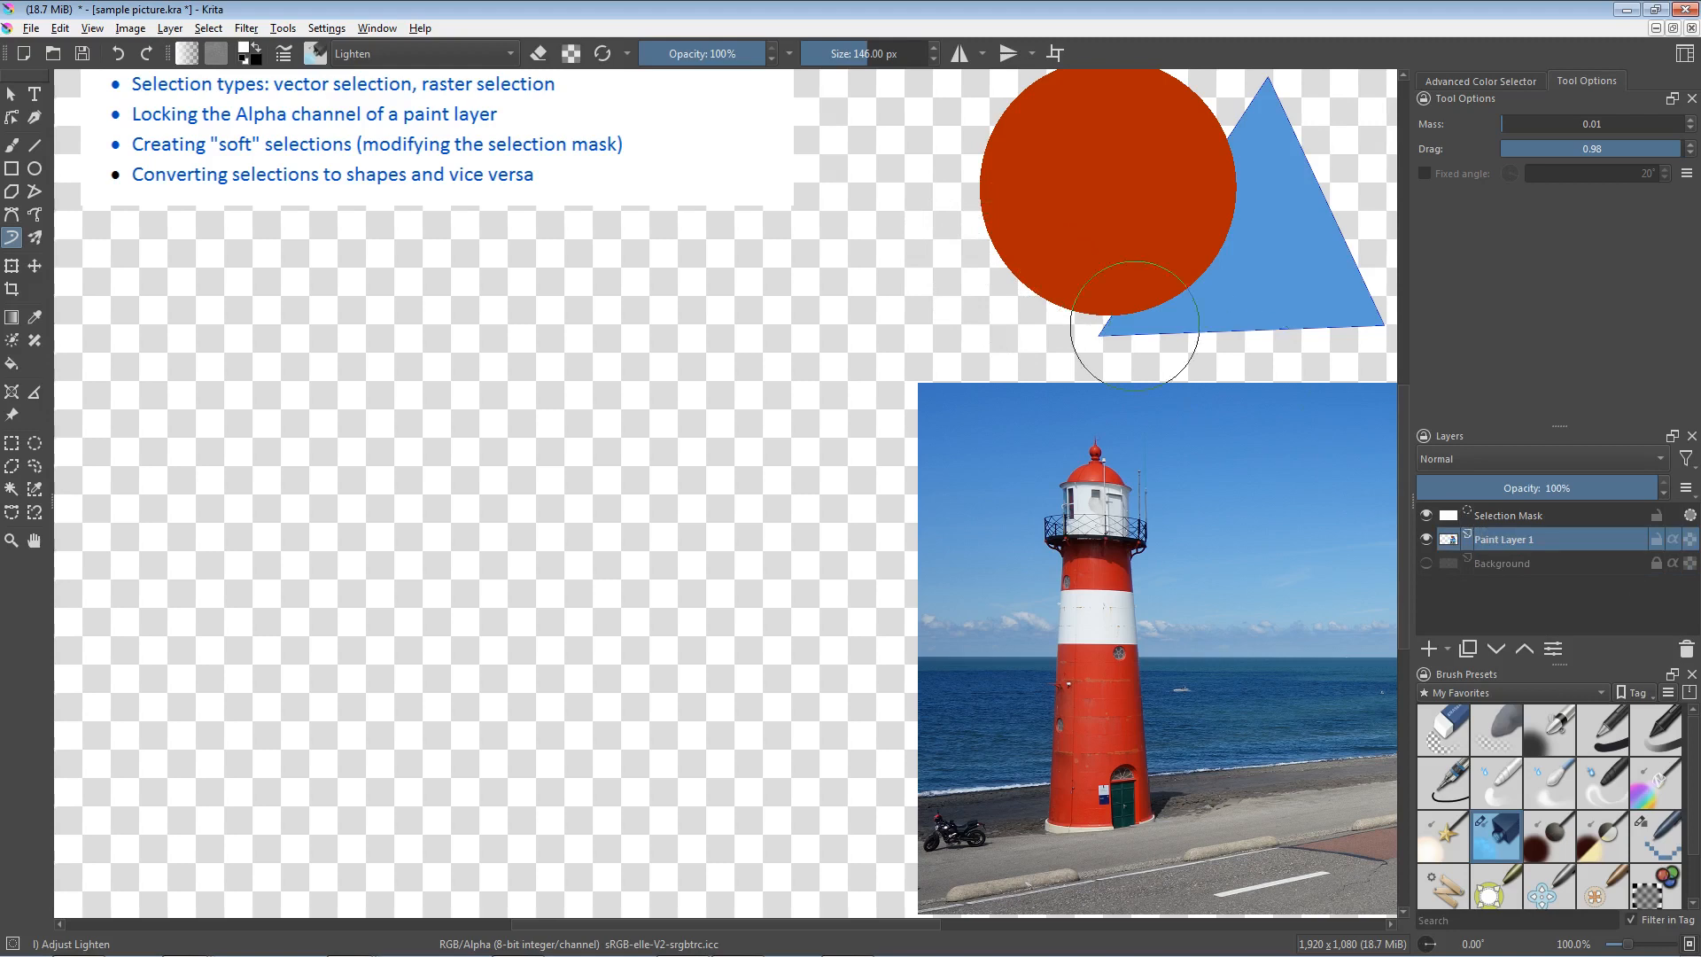
left_click(993, 256)
mouse_move(992, 256)
left_mouse_down()
mouse_move(1041, 318)
mouse_move(1019, 290)
mouse_move(1054, 300)
left_mouse_up()
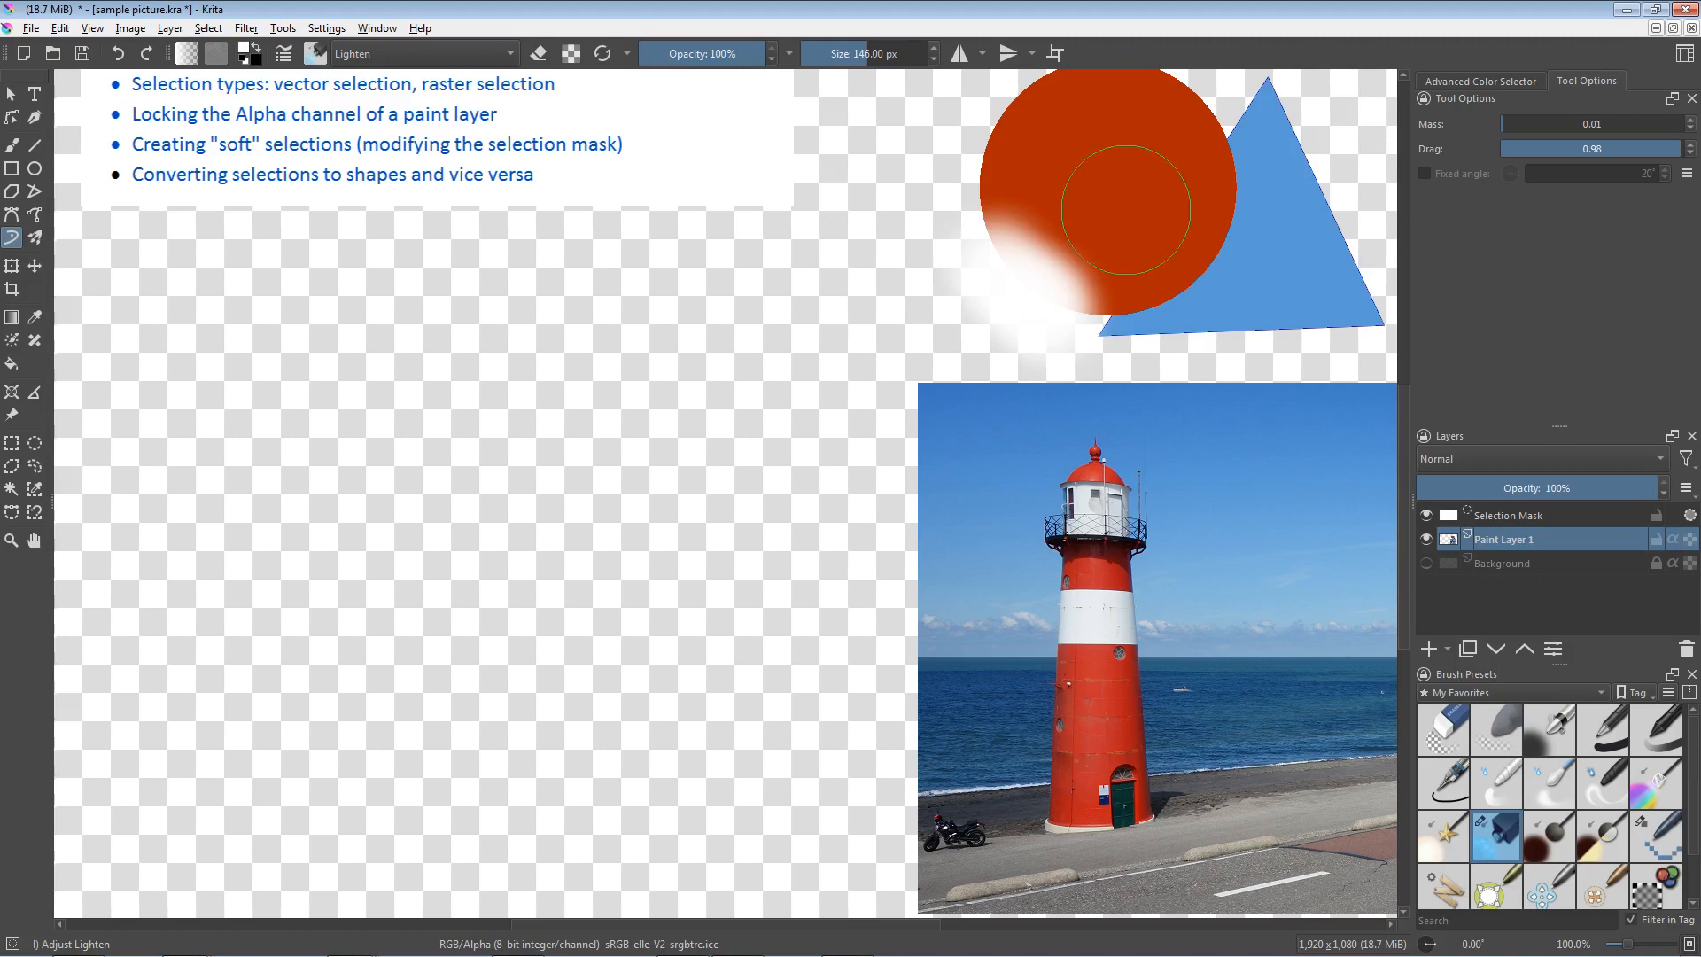
key("ctrl+z")
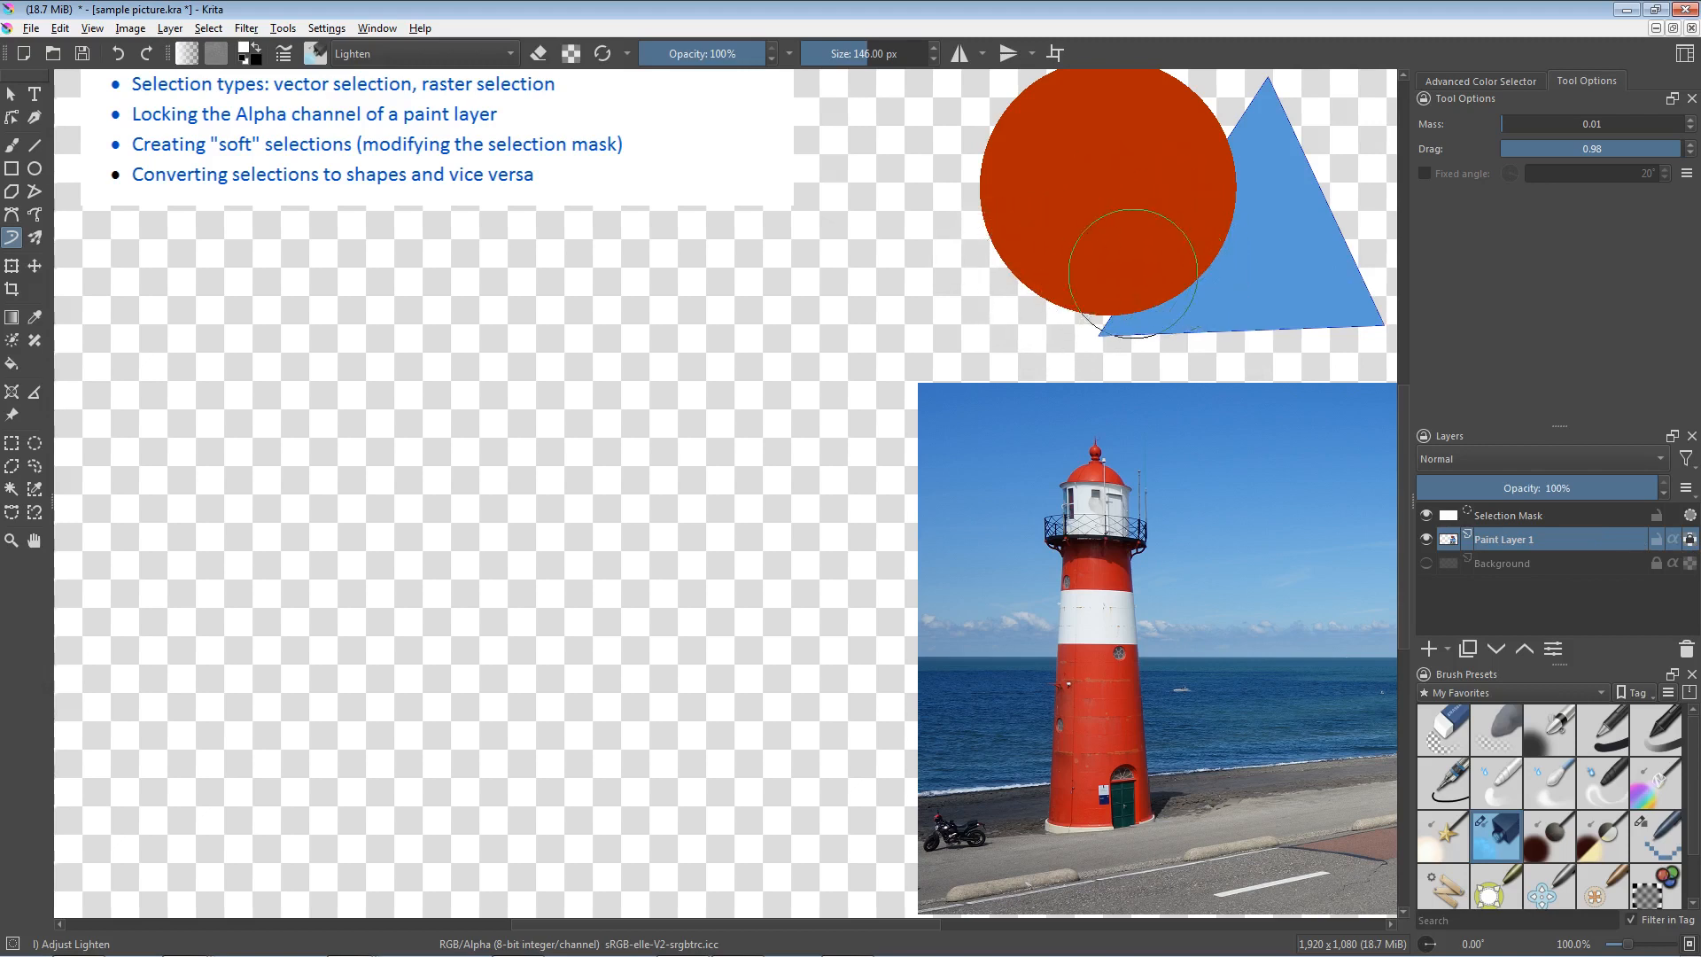
Step: Lock Paint Layer 1's alpha channel and try lightening the red circle's edge at full opacity and at 23%
mouse_move(1071, 289)
left_mouse_down()
mouse_move(987, 243)
mouse_move(970, 201)
mouse_move(983, 243)
mouse_move(1139, 281)
mouse_move(1122, 312)
mouse_move(1101, 304)
mouse_move(1025, 159)
mouse_move(1082, 171)
mouse_move(1052, 209)
mouse_move(1098, 155)
mouse_move(1156, 310)
mouse_move(1240, 309)
left_mouse_up()
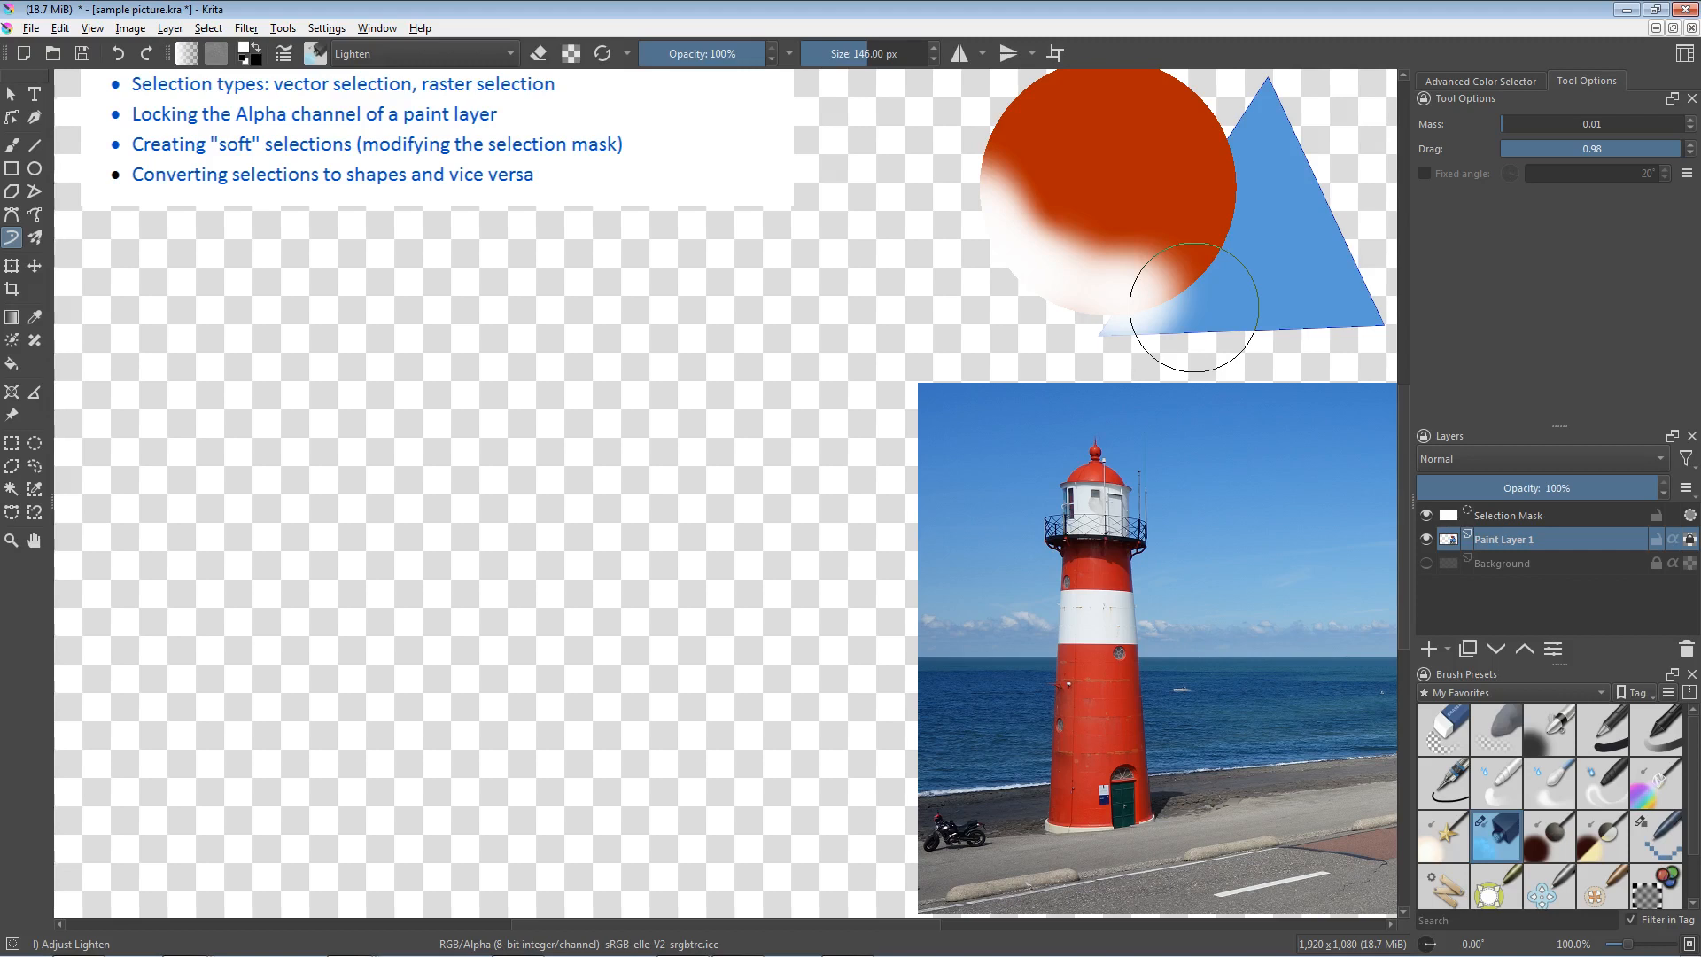
key("ctrl+z")
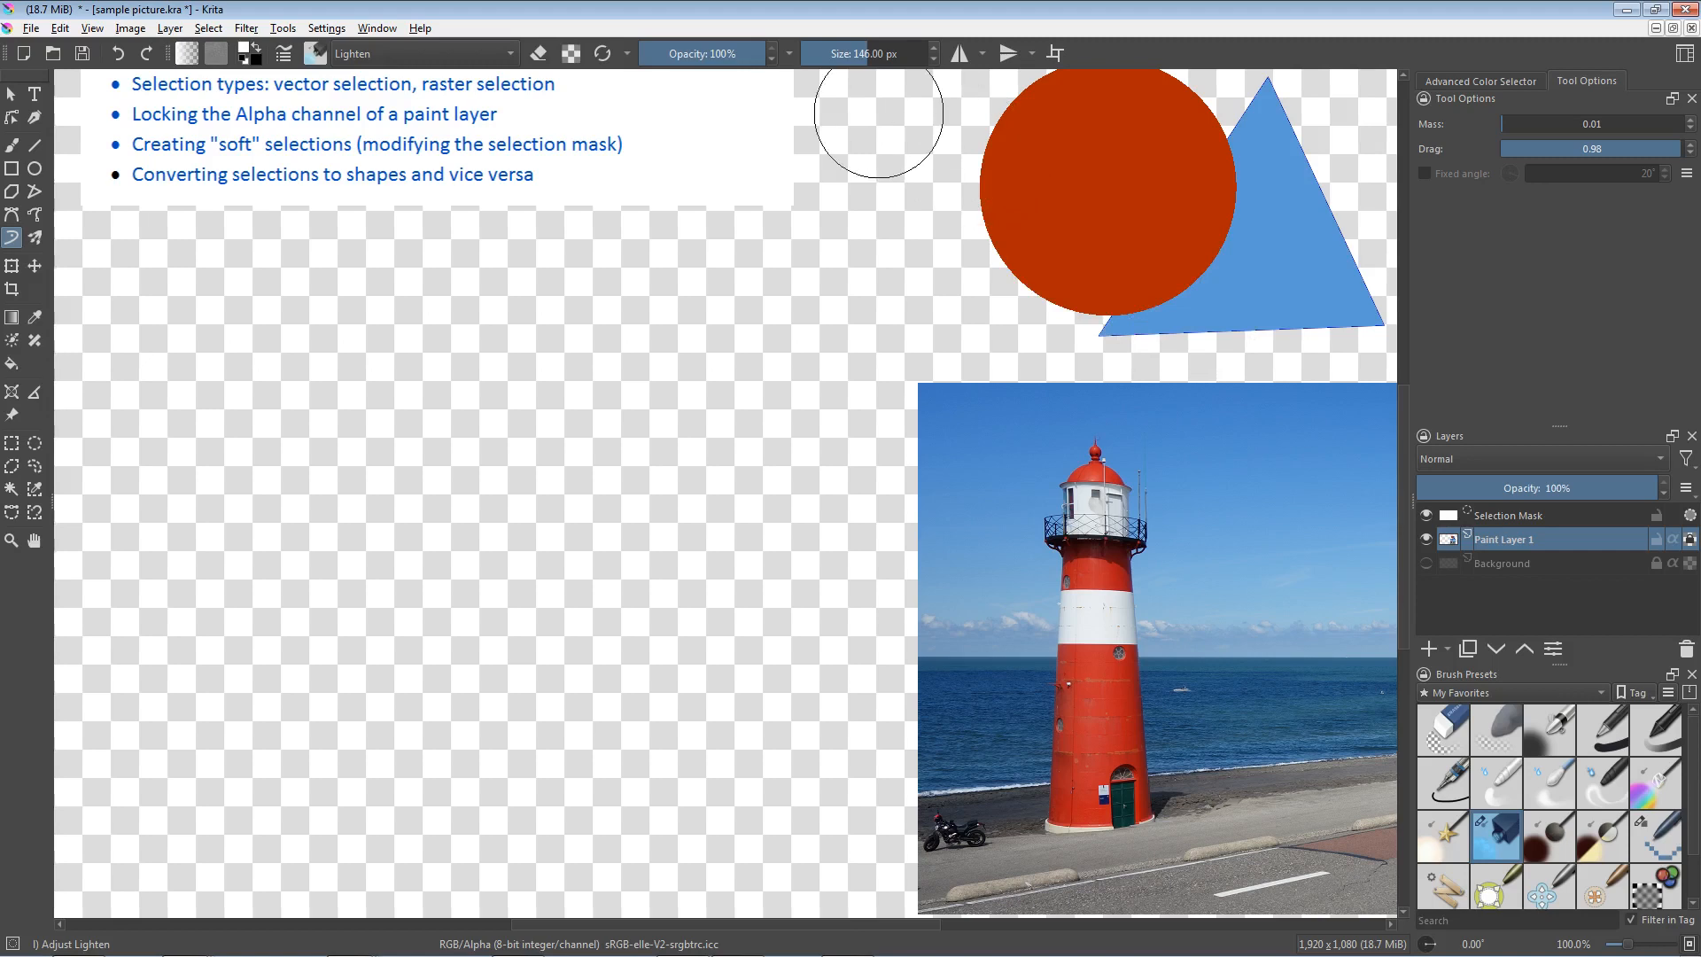
left_click(667, 50)
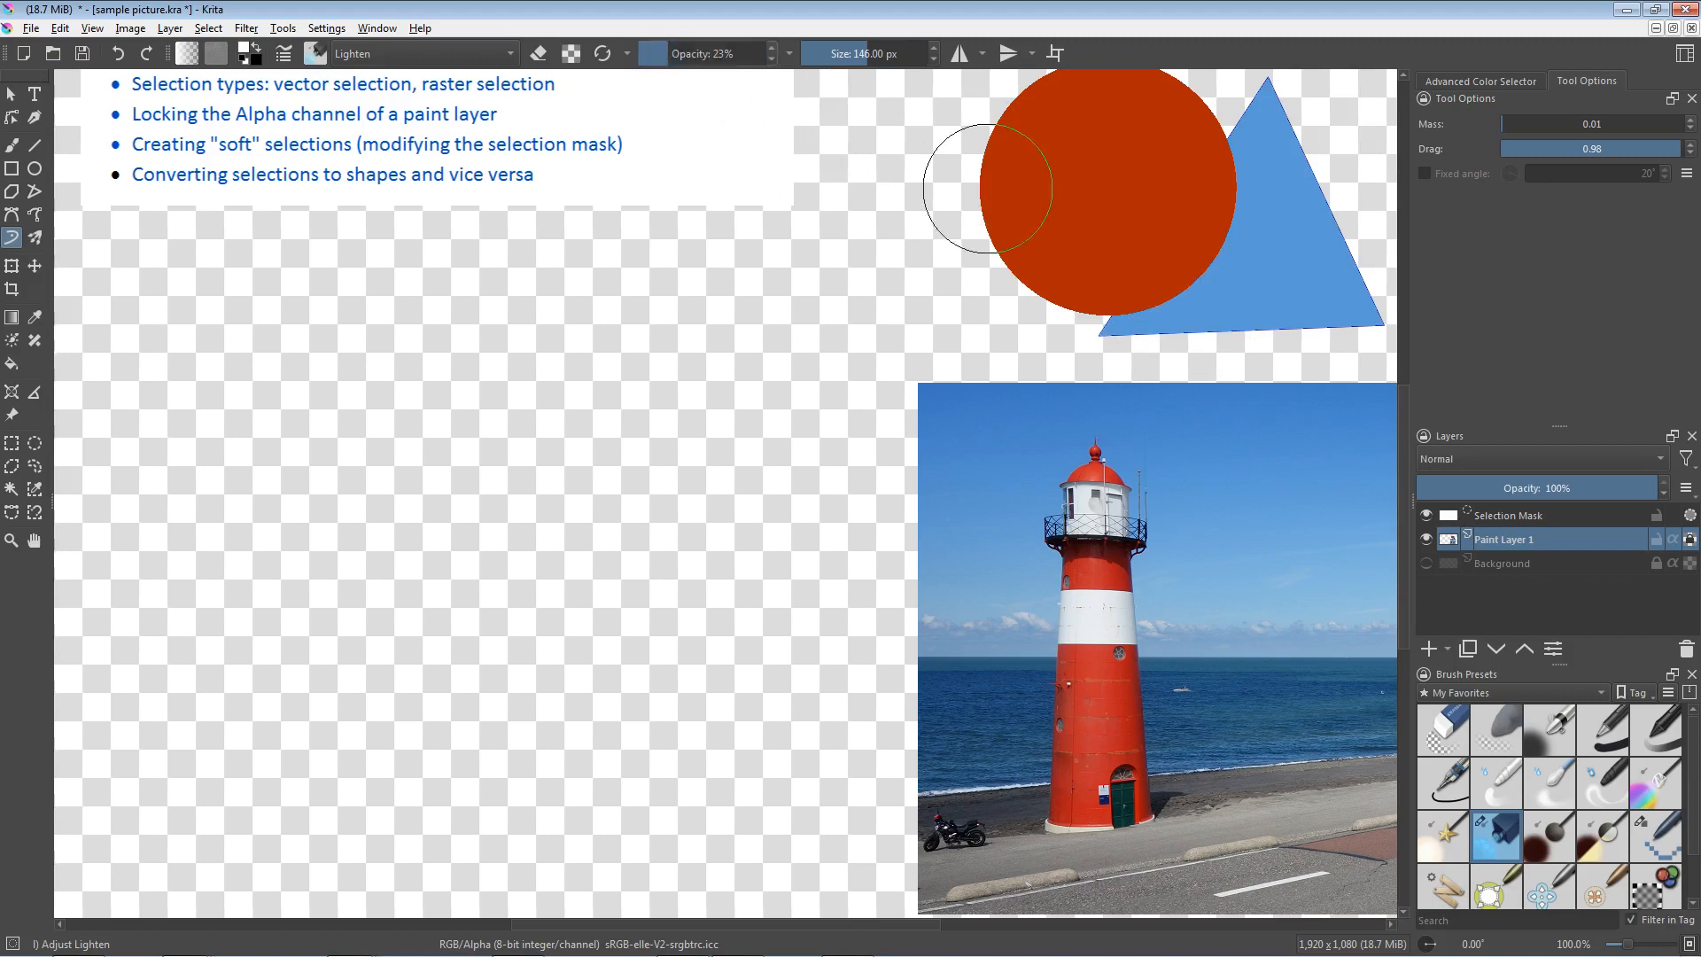
mouse_move(1003, 199)
left_mouse_down()
mouse_move(1046, 254)
mouse_move(1034, 277)
mouse_move(978, 186)
mouse_move(1021, 256)
mouse_move(1090, 305)
mouse_move(1080, 296)
mouse_move(1112, 293)
mouse_move(1048, 270)
mouse_move(997, 152)
mouse_move(1066, 264)
mouse_move(1089, 261)
mouse_move(1073, 195)
mouse_move(1014, 186)
left_mouse_up()
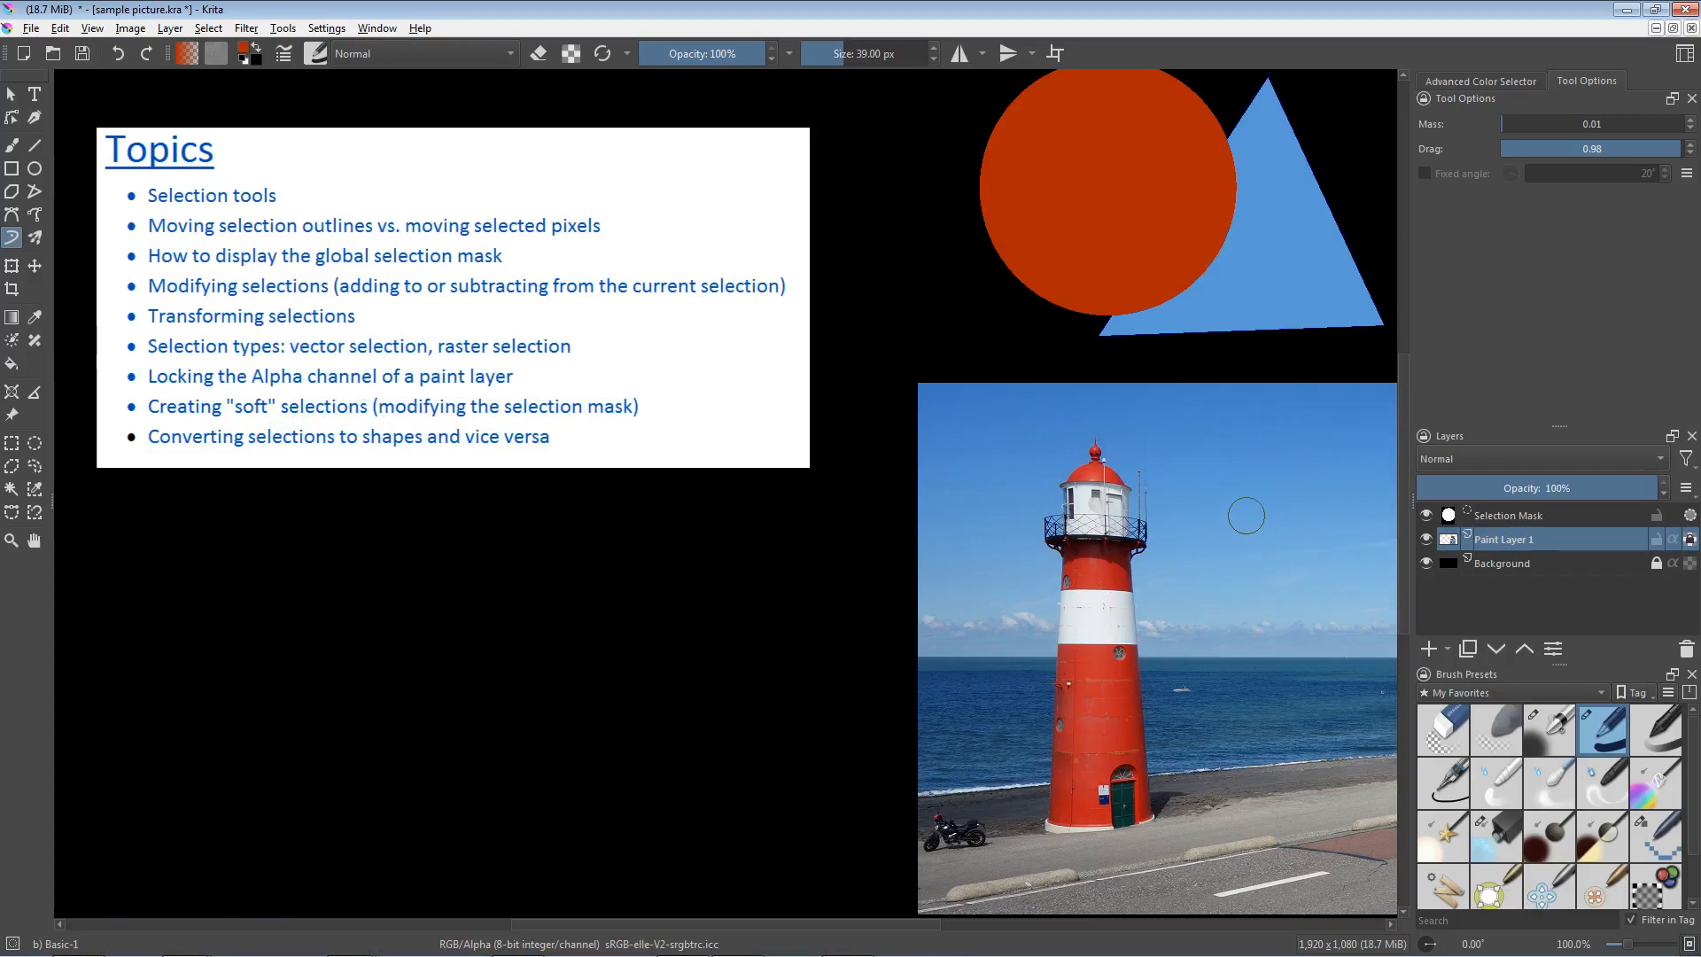
Step: Select an ellipse about 214 × 201 px in the sky beside the lighthouse and try painting a red stroke across its upper edge
left_click(35, 443)
left_click_drag(1176, 453, 1367, 627)
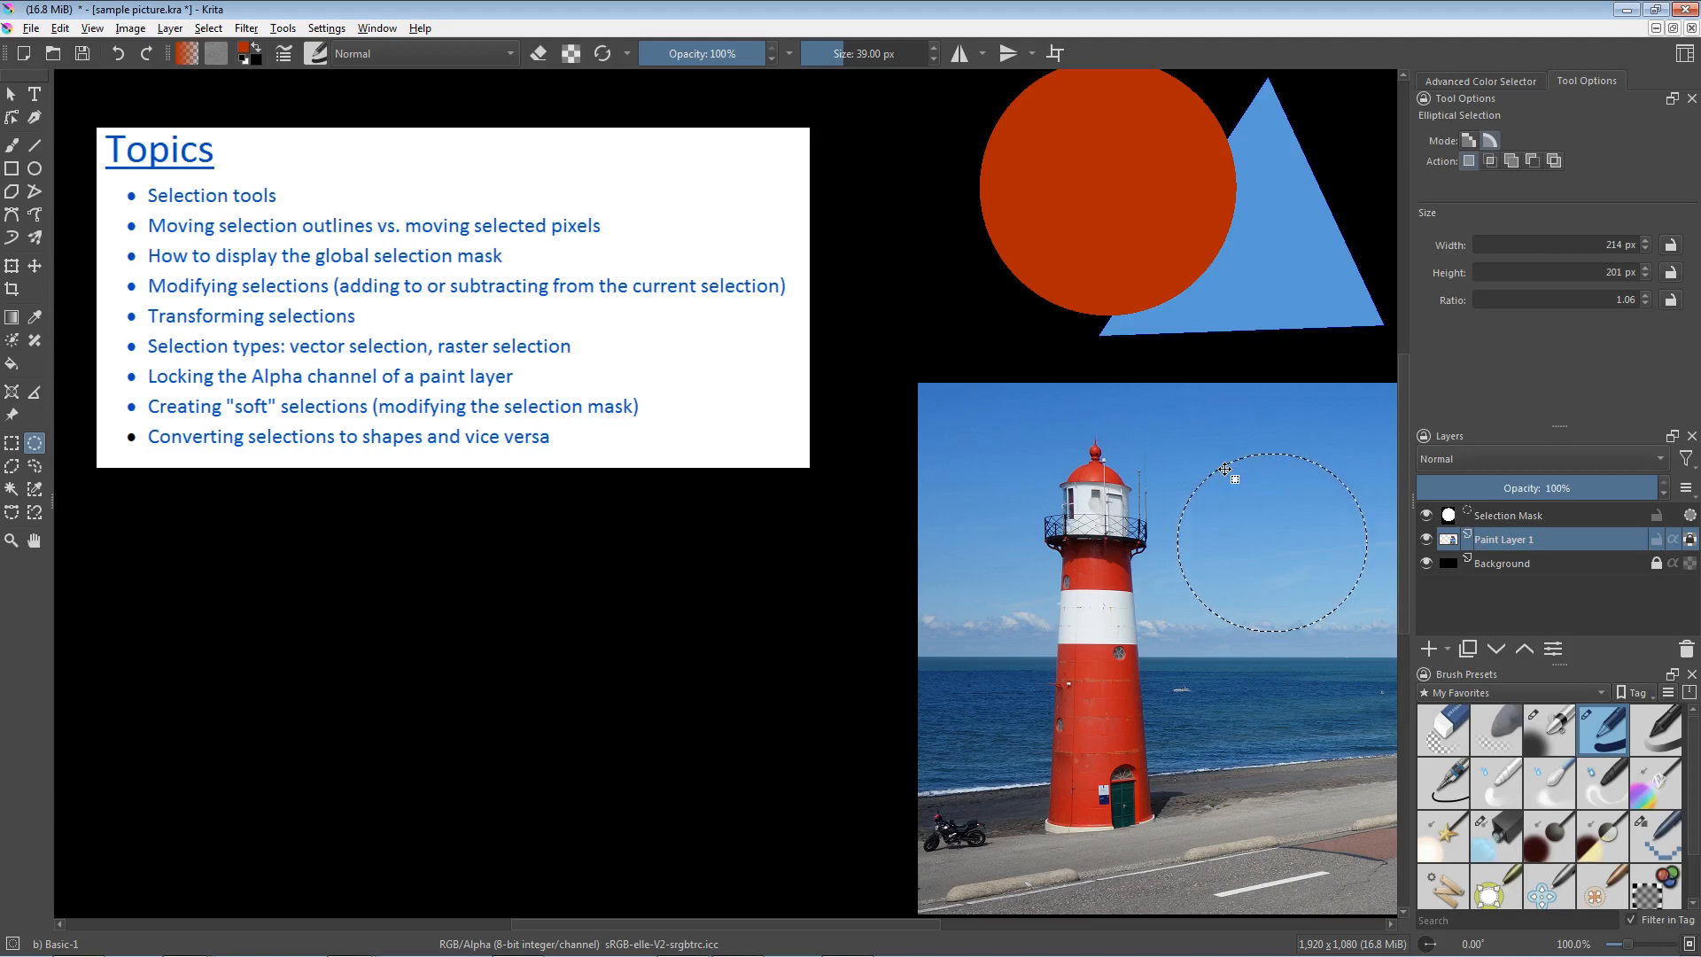
key("d")
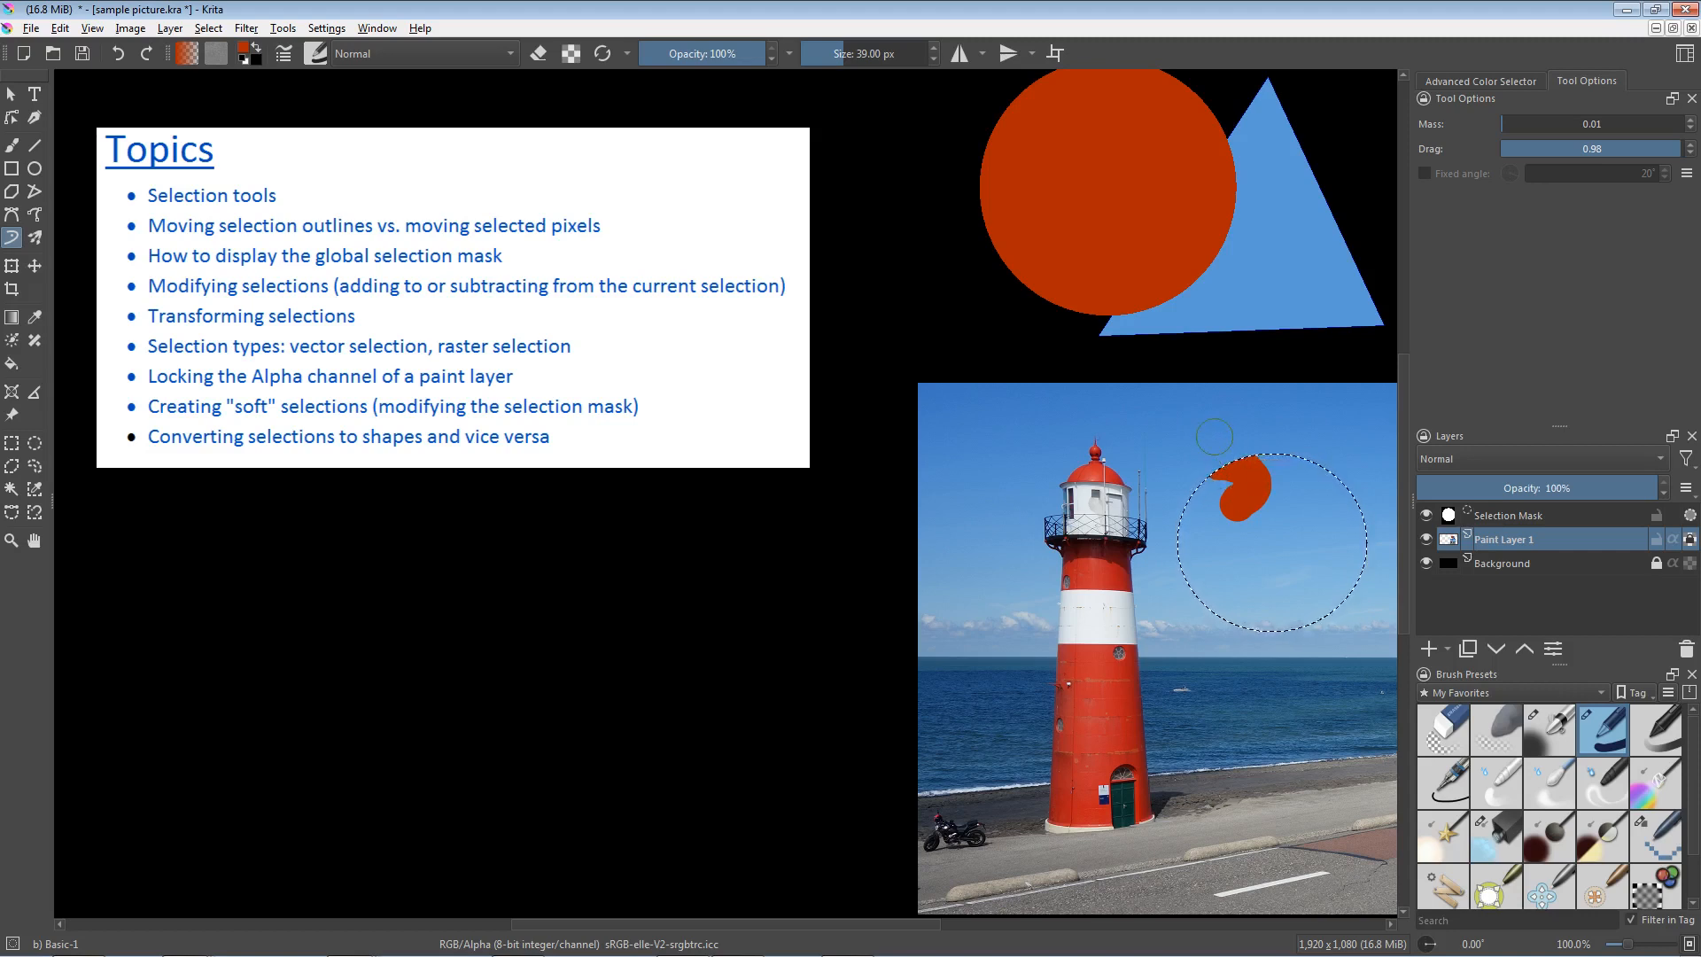
left_click_drag(1239, 456, 1262, 506)
key("Delete")
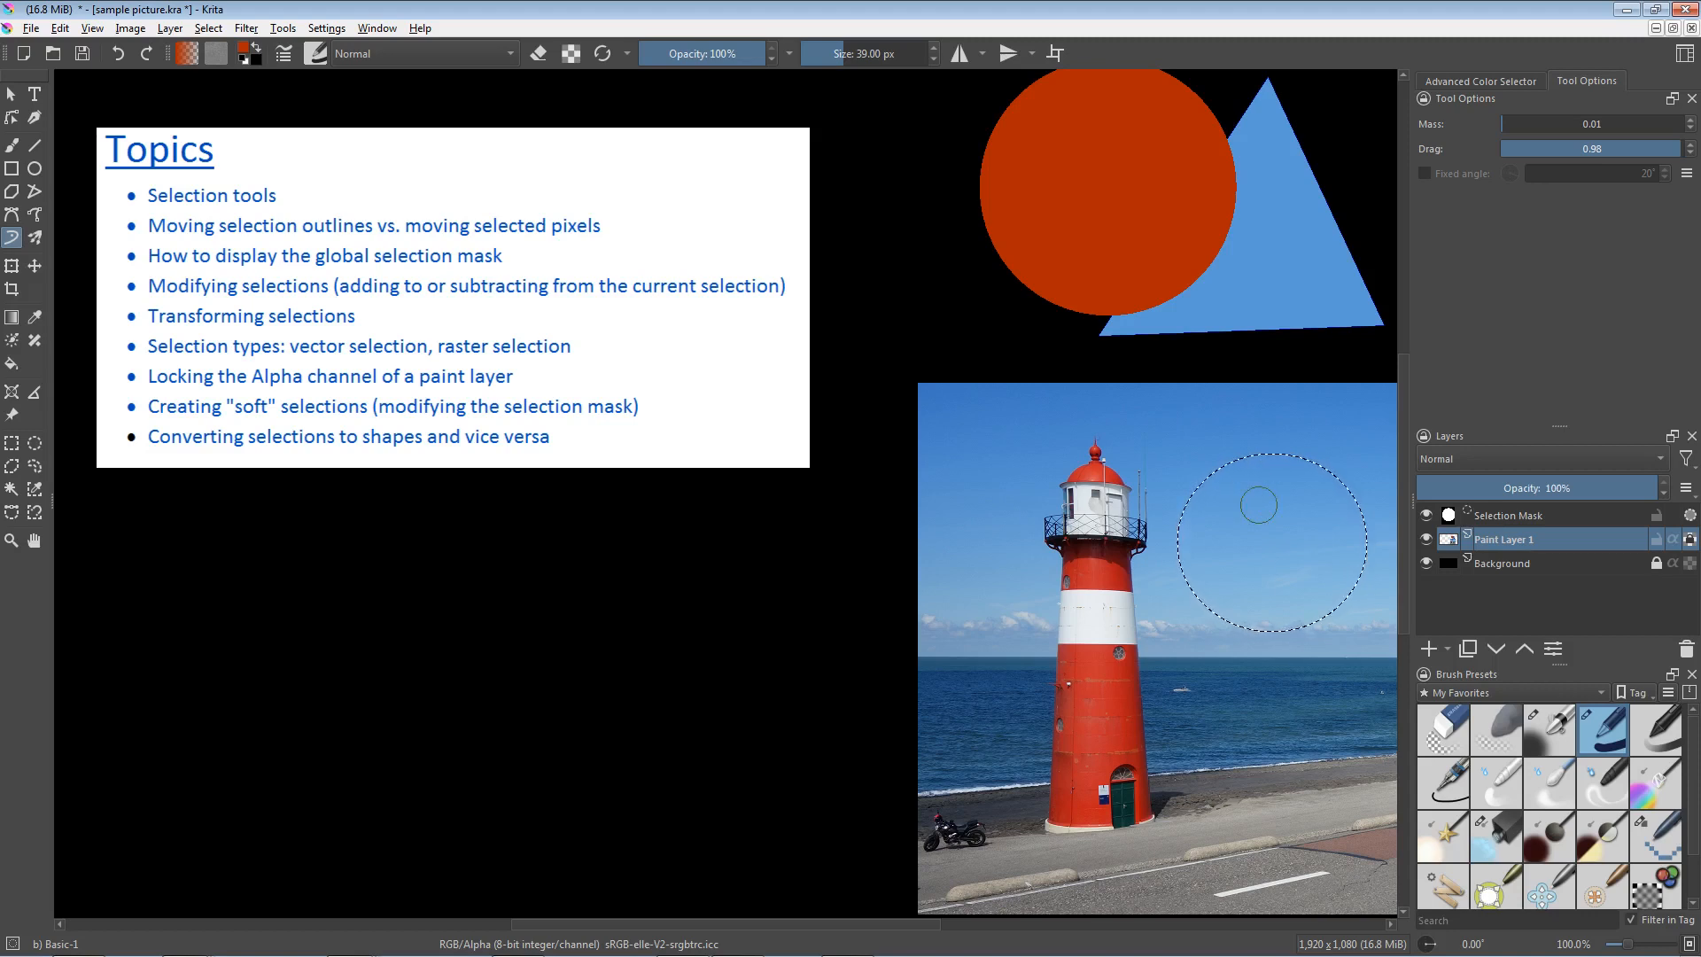
Step: Soften the elliptical selection's edge by erasing around it on the Selection Mask with the 60 px Eraser Soft preset
left_click(1513, 517)
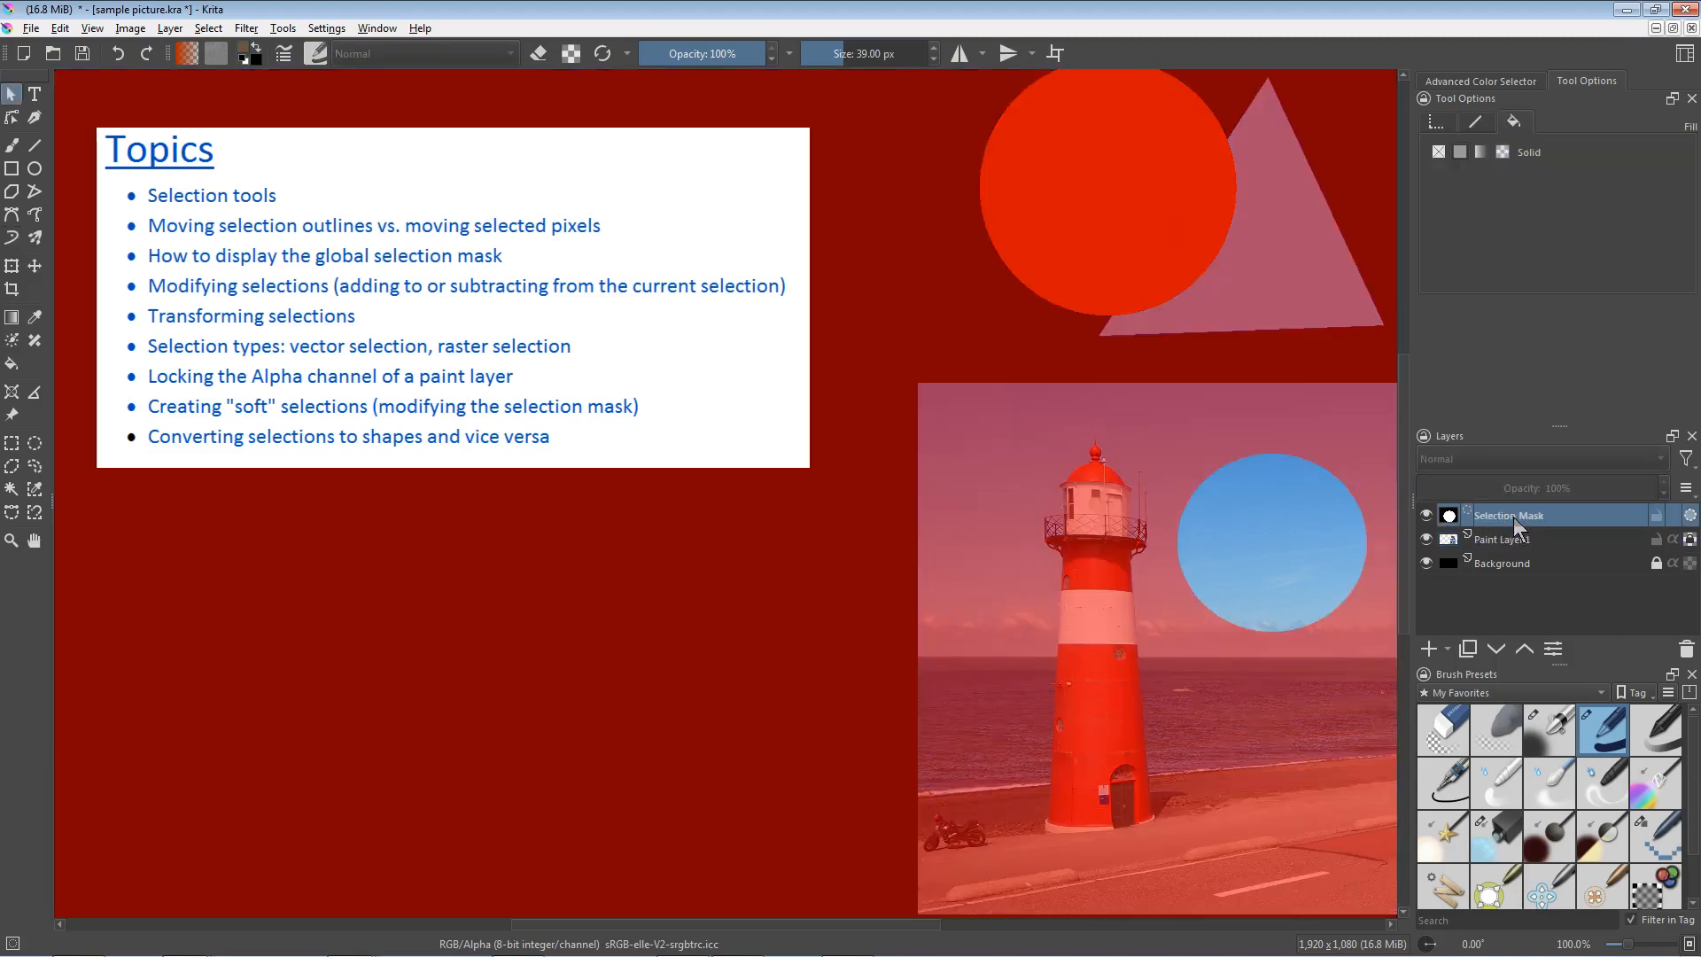
left_click(1501, 736)
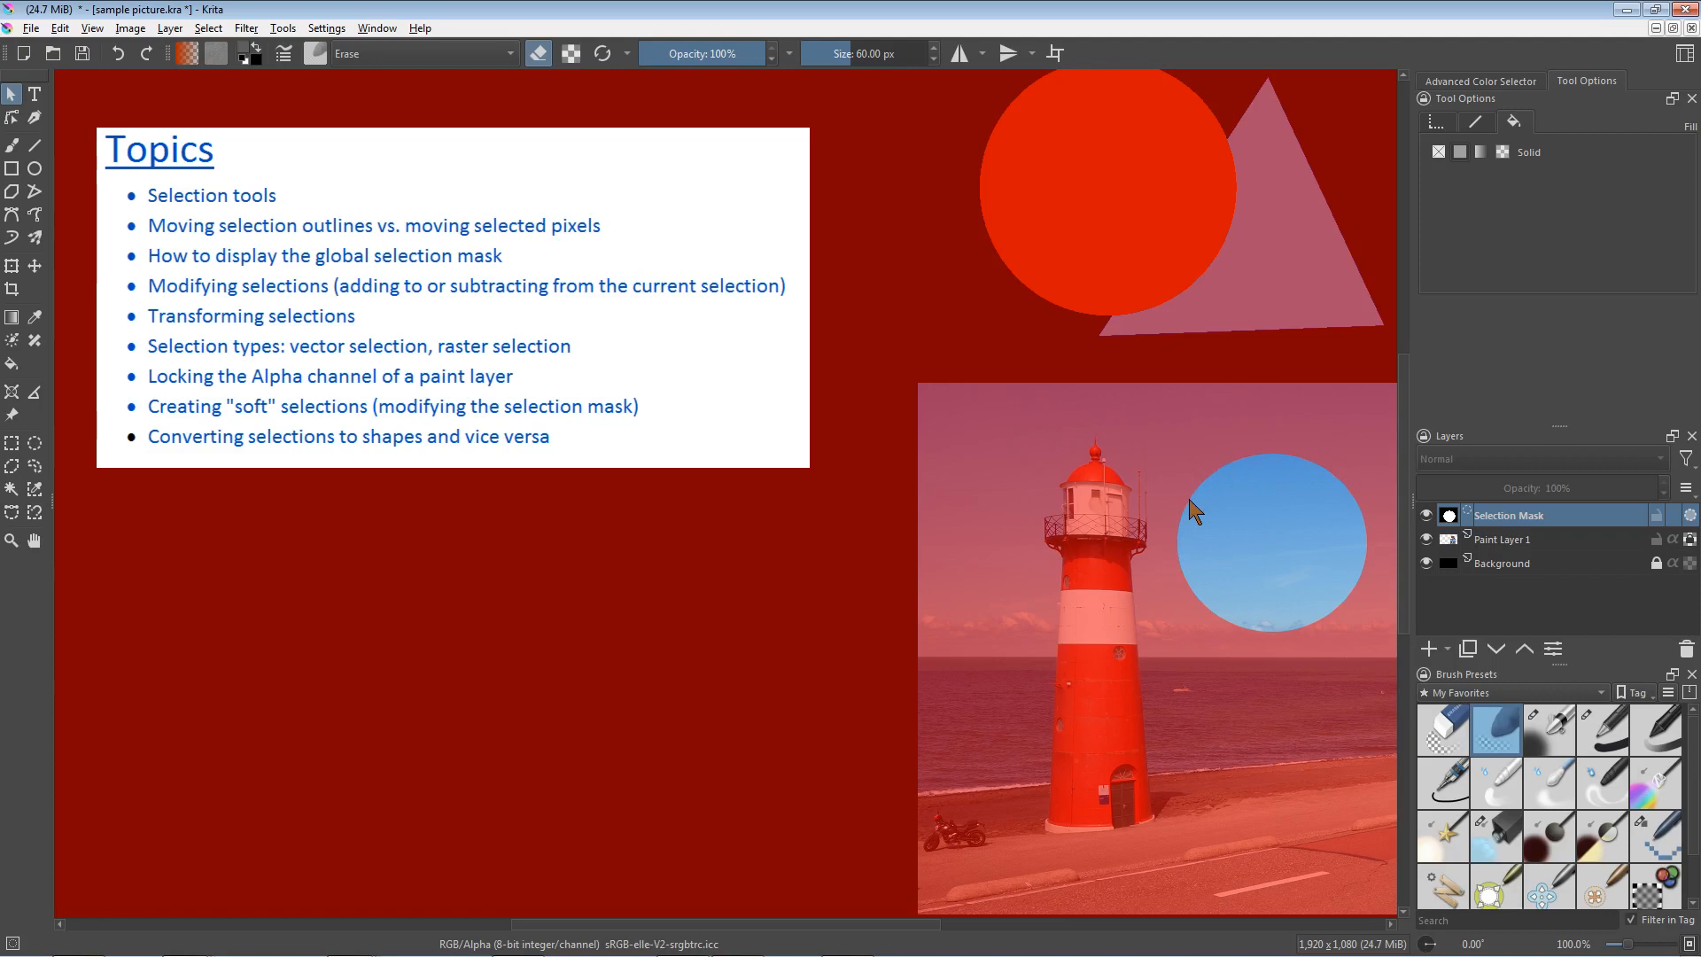
key("shift+d")
mouse_move(1219, 492)
left_mouse_down()
mouse_move(1172, 558)
mouse_move(1202, 617)
mouse_move(1301, 645)
mouse_move(1349, 618)
mouse_move(1367, 532)
mouse_move(1338, 479)
mouse_move(1270, 448)
mouse_move(1210, 483)
left_mouse_up()
mouse_move(1275, 644)
left_mouse_down()
mouse_move(1260, 620)
mouse_move(1345, 611)
left_mouse_up()
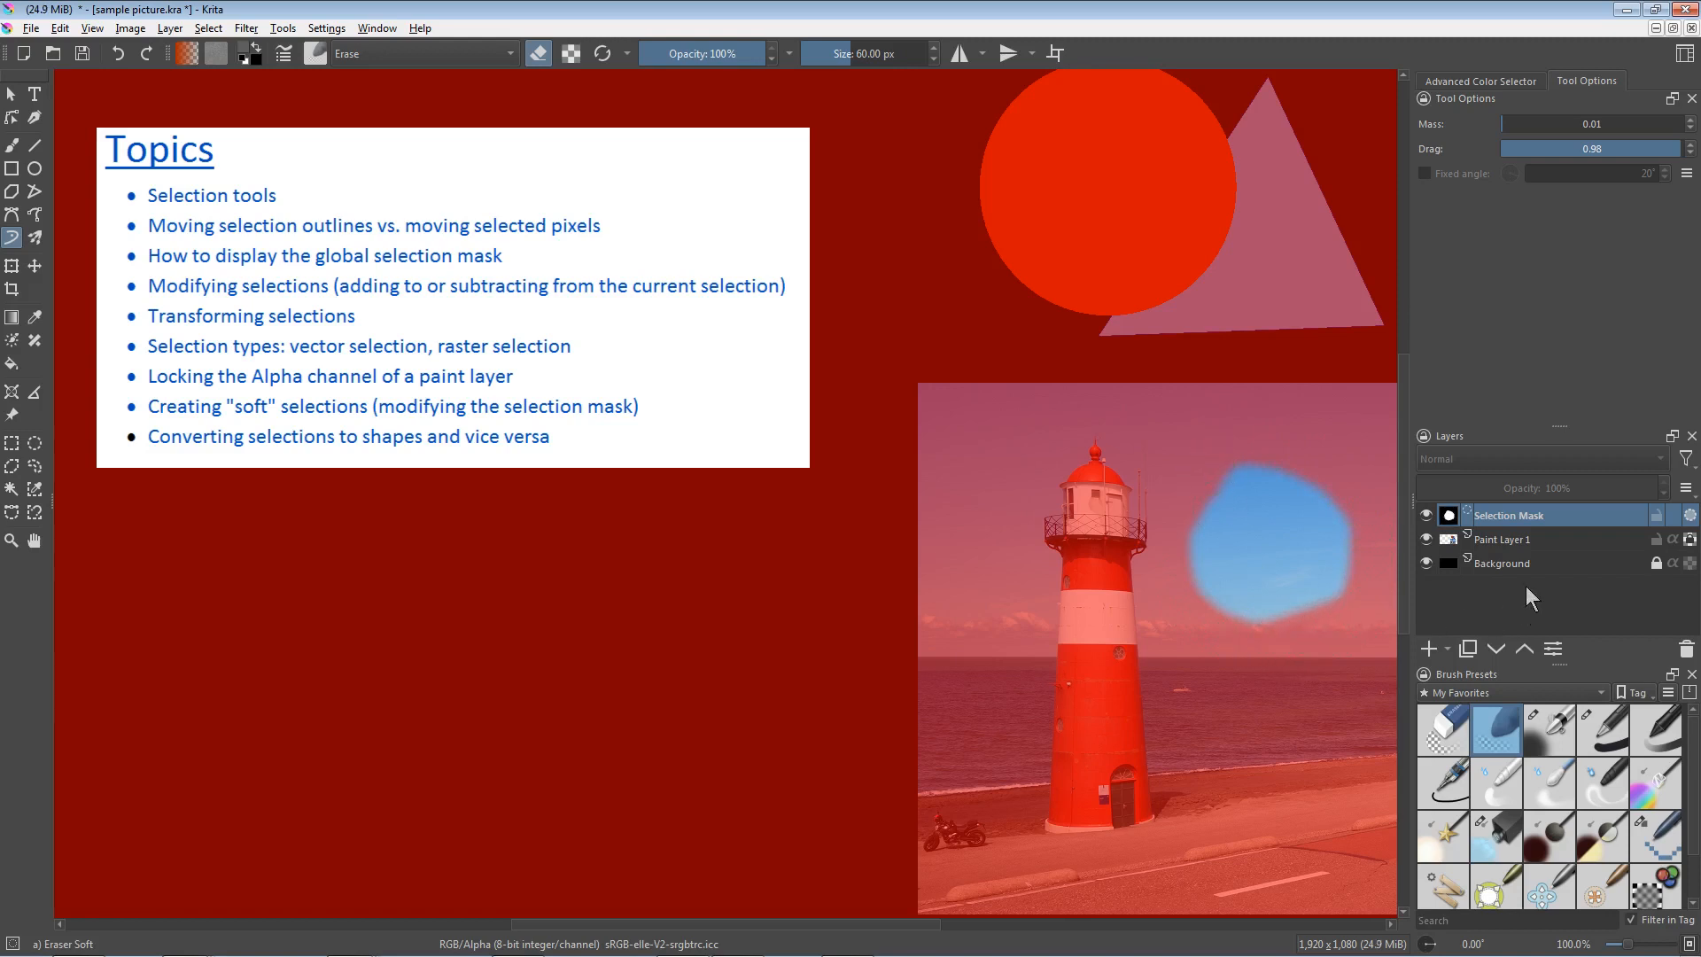
Step: Try painting inside the softened selection on Paint Layer 1 with the Basic-1 brush
left_click(1522, 543)
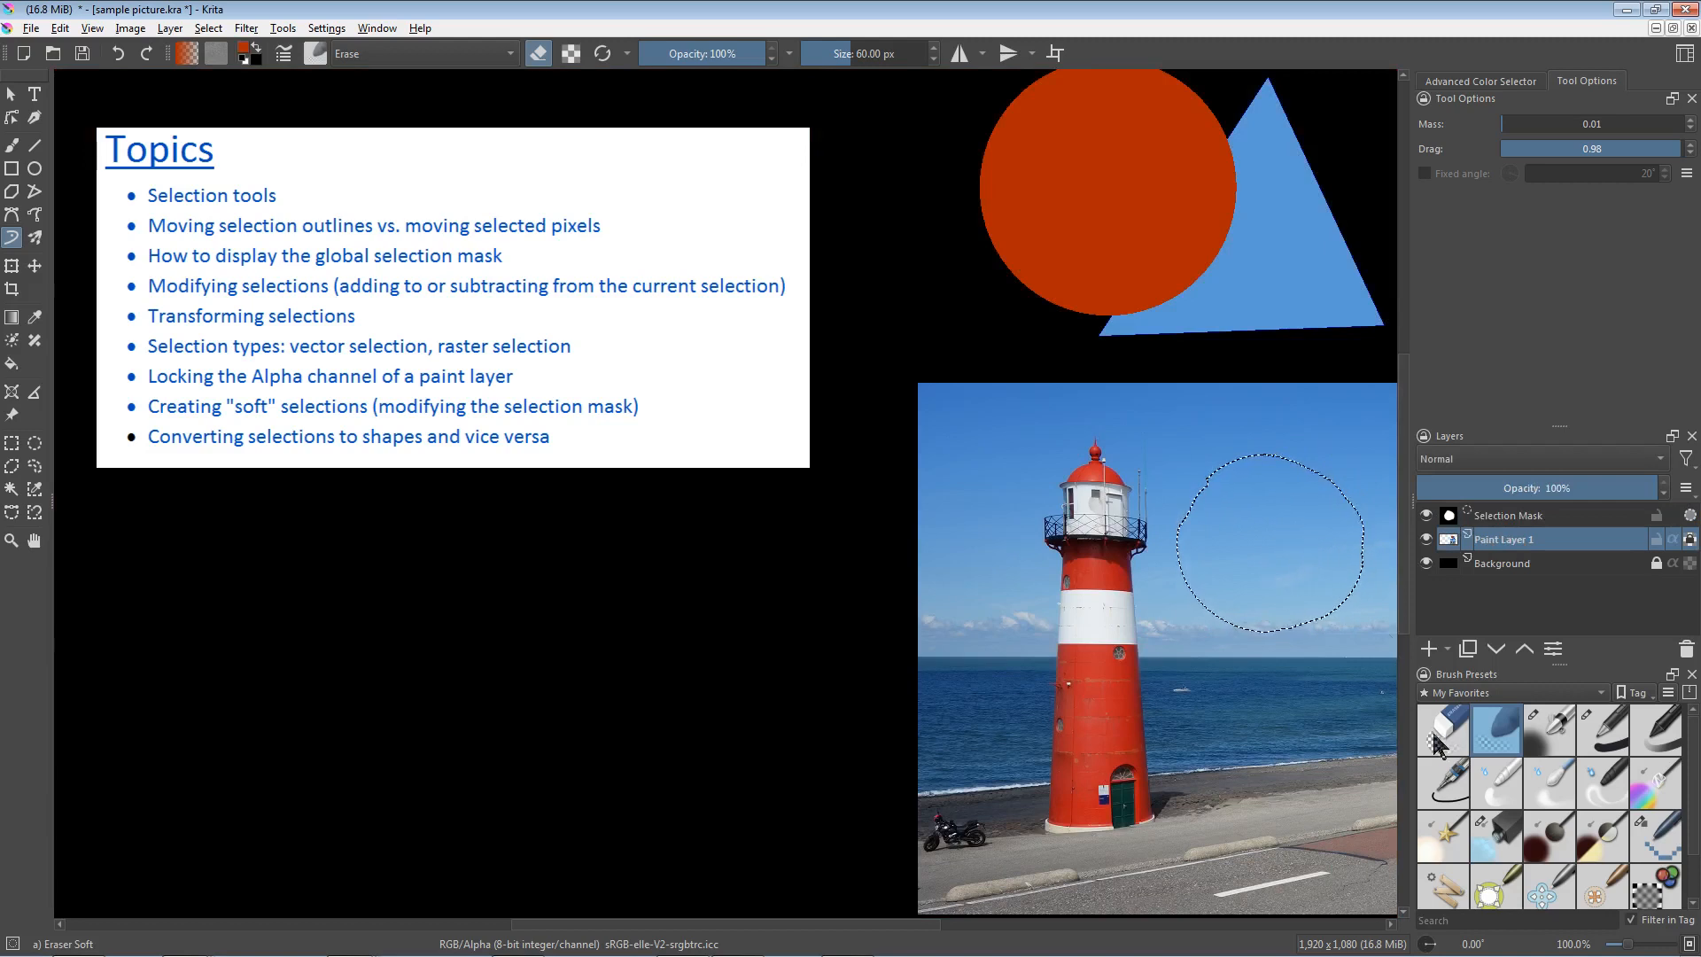
left_click(1605, 736)
mouse_move(1247, 518)
left_mouse_down()
mouse_move(1280, 541)
mouse_move(1249, 547)
mouse_move(1307, 543)
left_mouse_up()
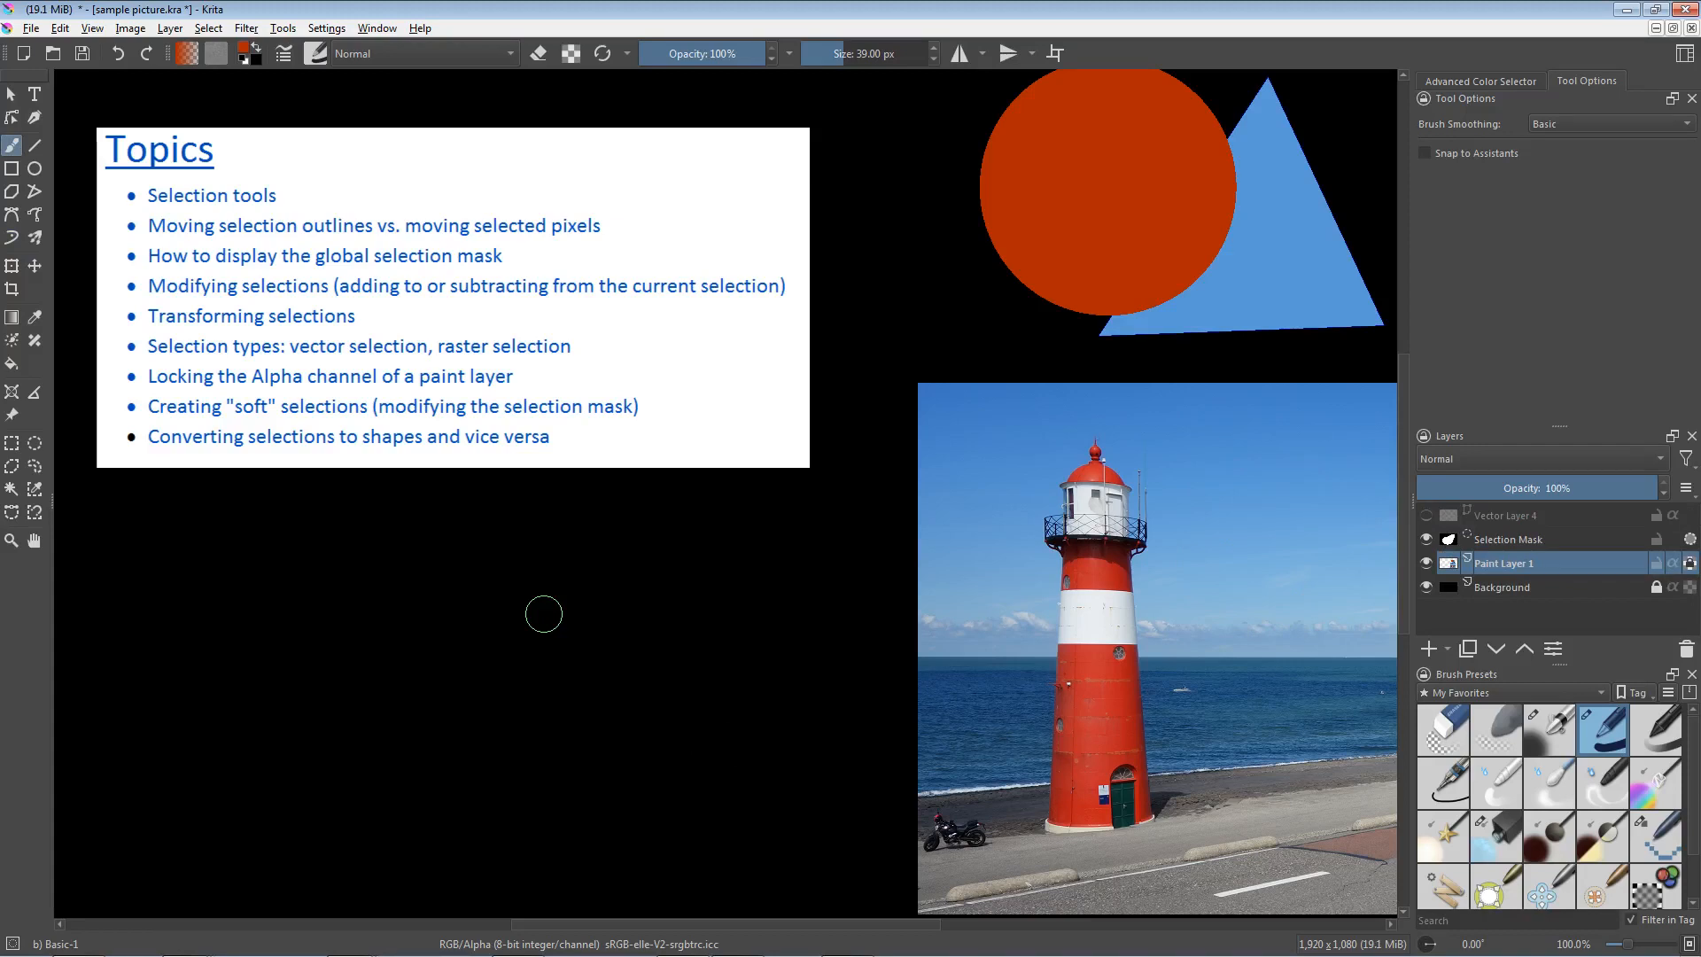
Step: Select an ellipse about 241 × 219 px below the Topics list and convert the selection to a shape
key("c")
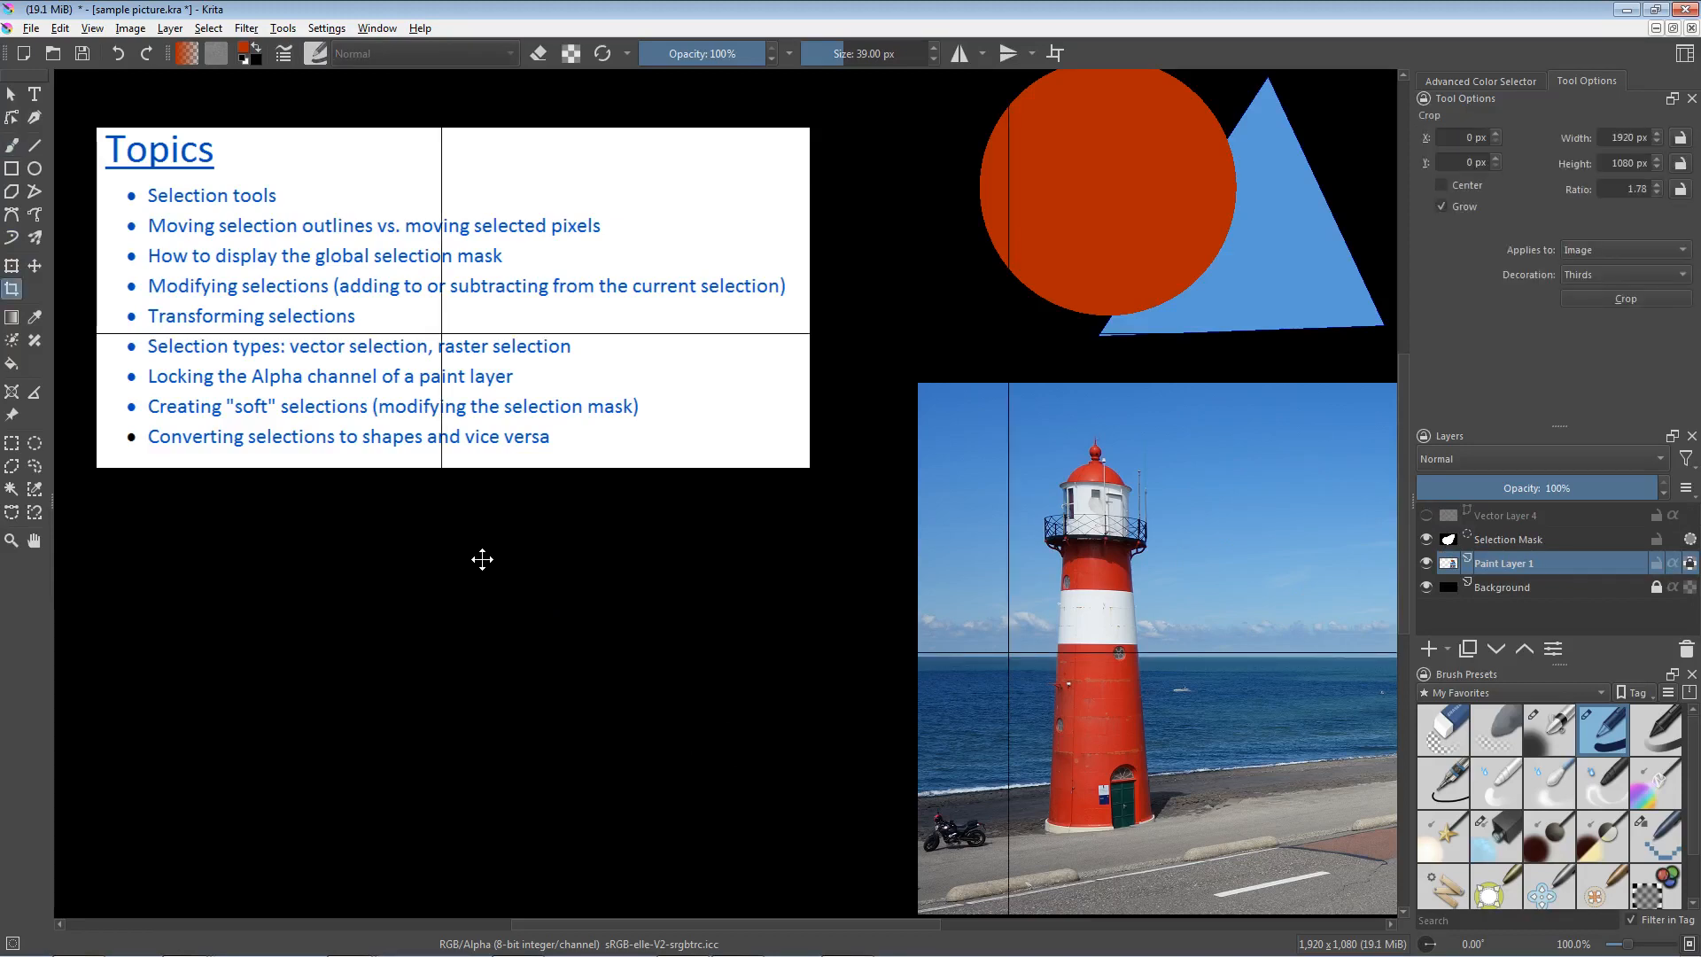
left_click(35, 442)
left_click_drag(377, 562, 591, 756)
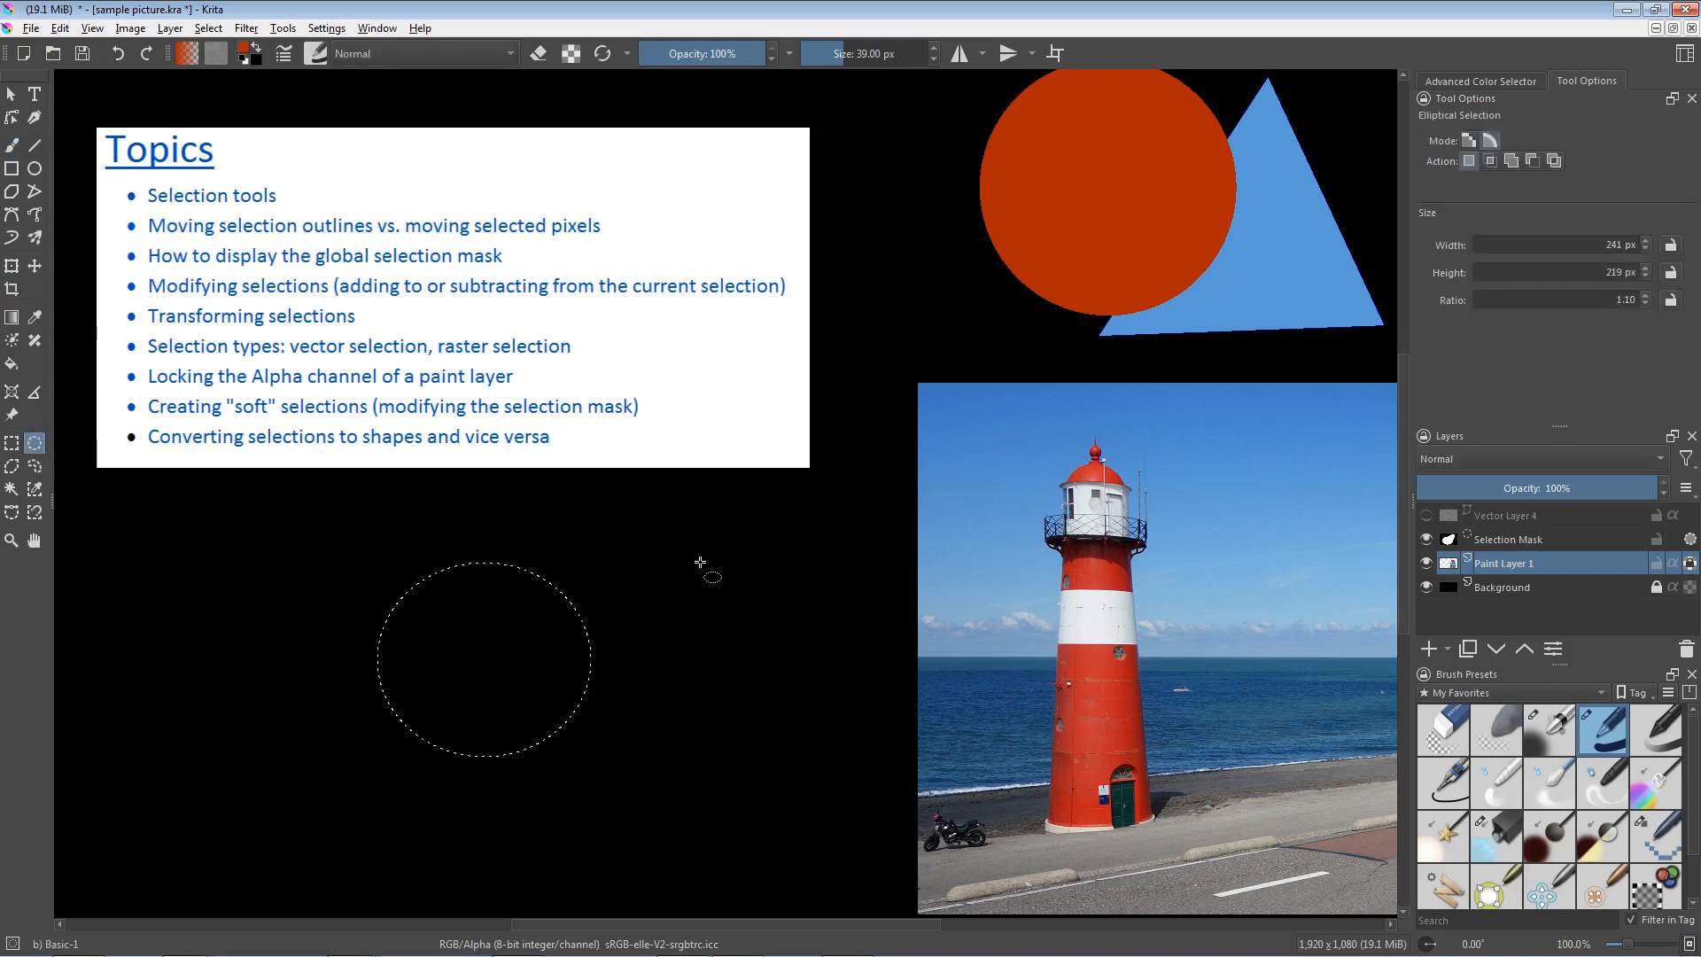
left_click(212, 28)
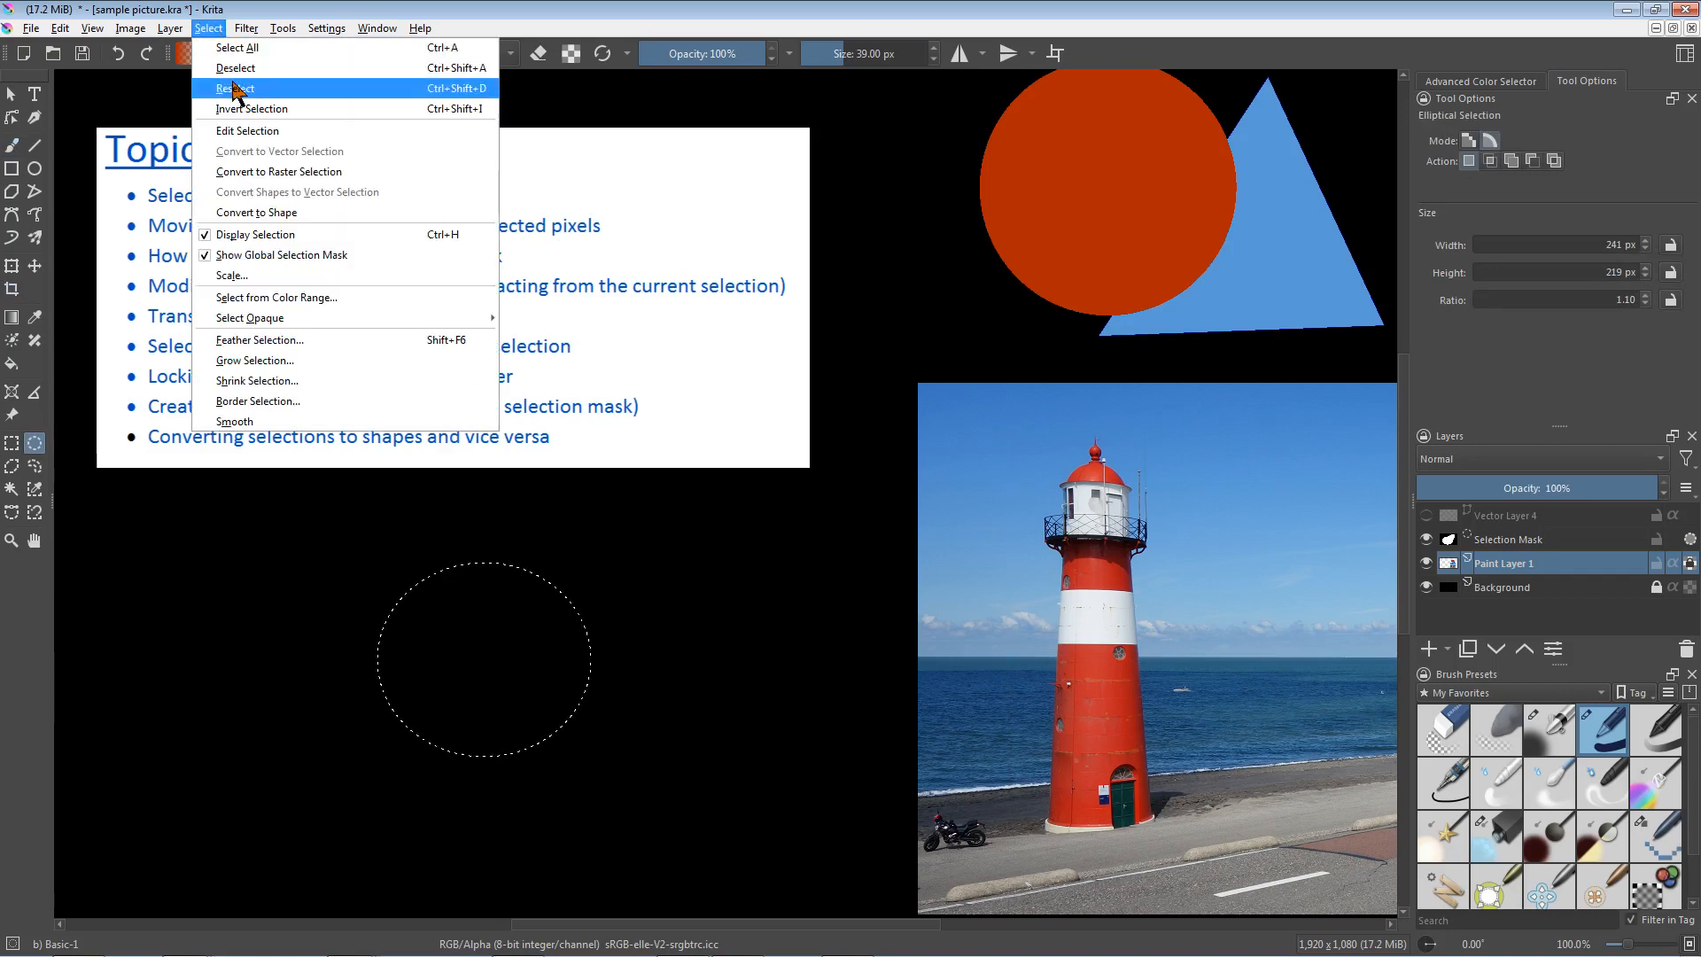
left_click(280, 213)
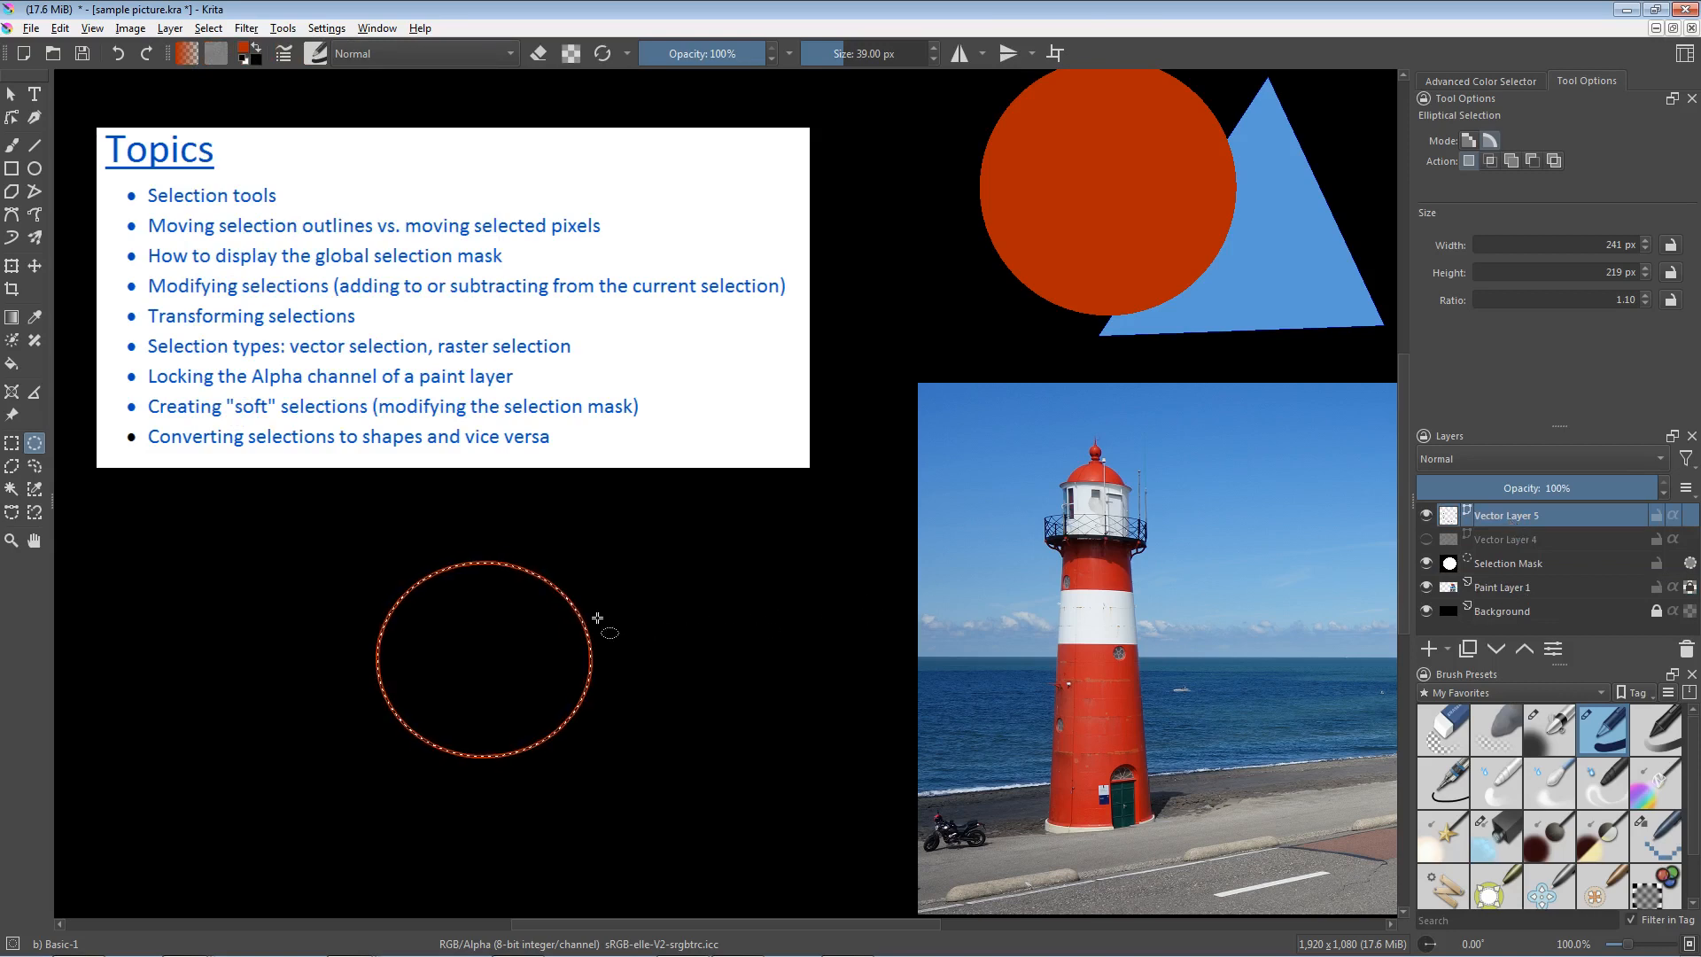
Step: Convert the ellipse shape to a path with the Edit Shapes tool and pull its upper-right segment outward
left_click_drag(589, 657, 581, 588)
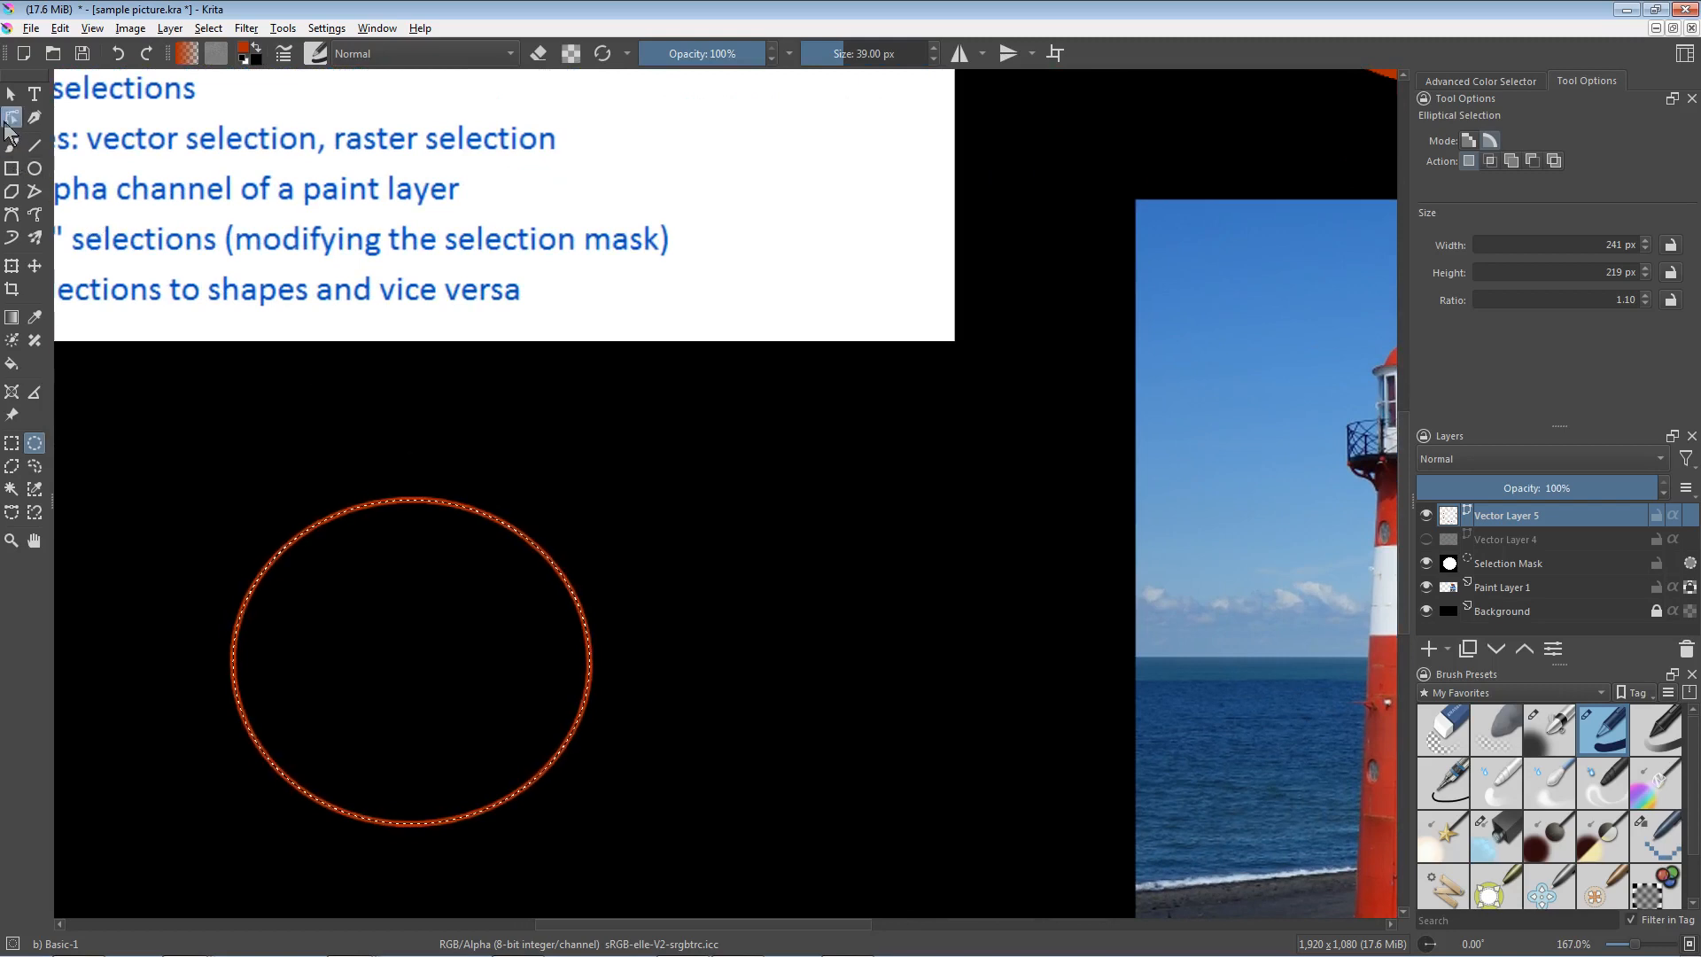
left_click(11, 122)
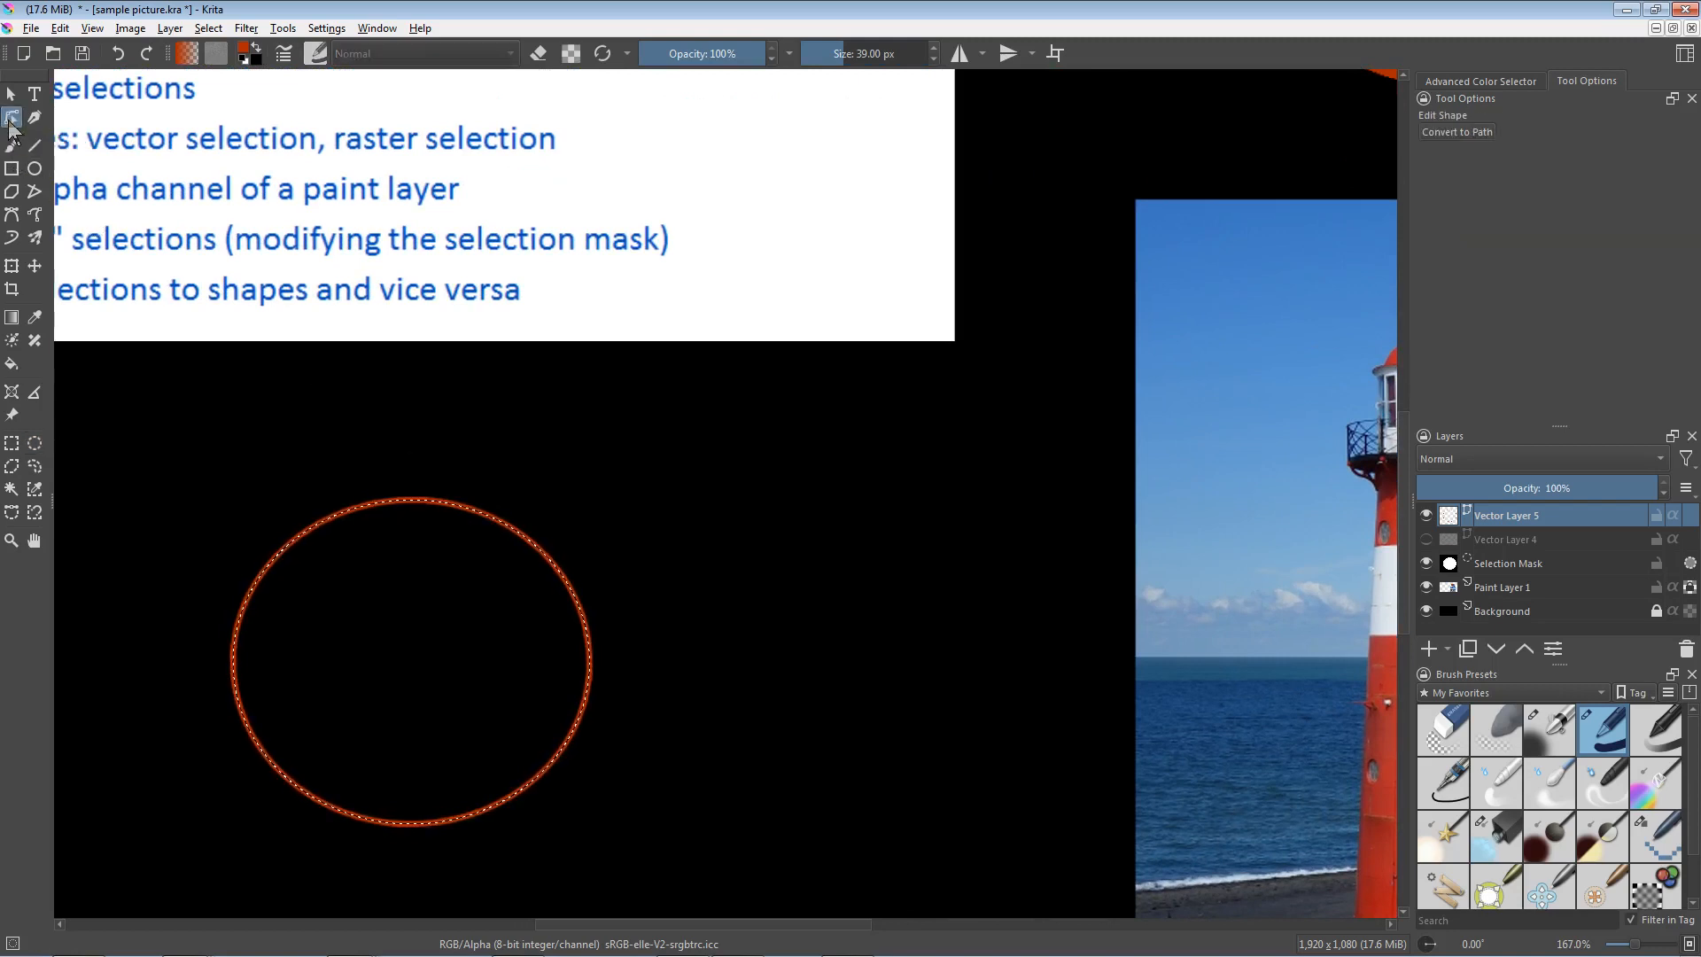
left_click(1457, 131)
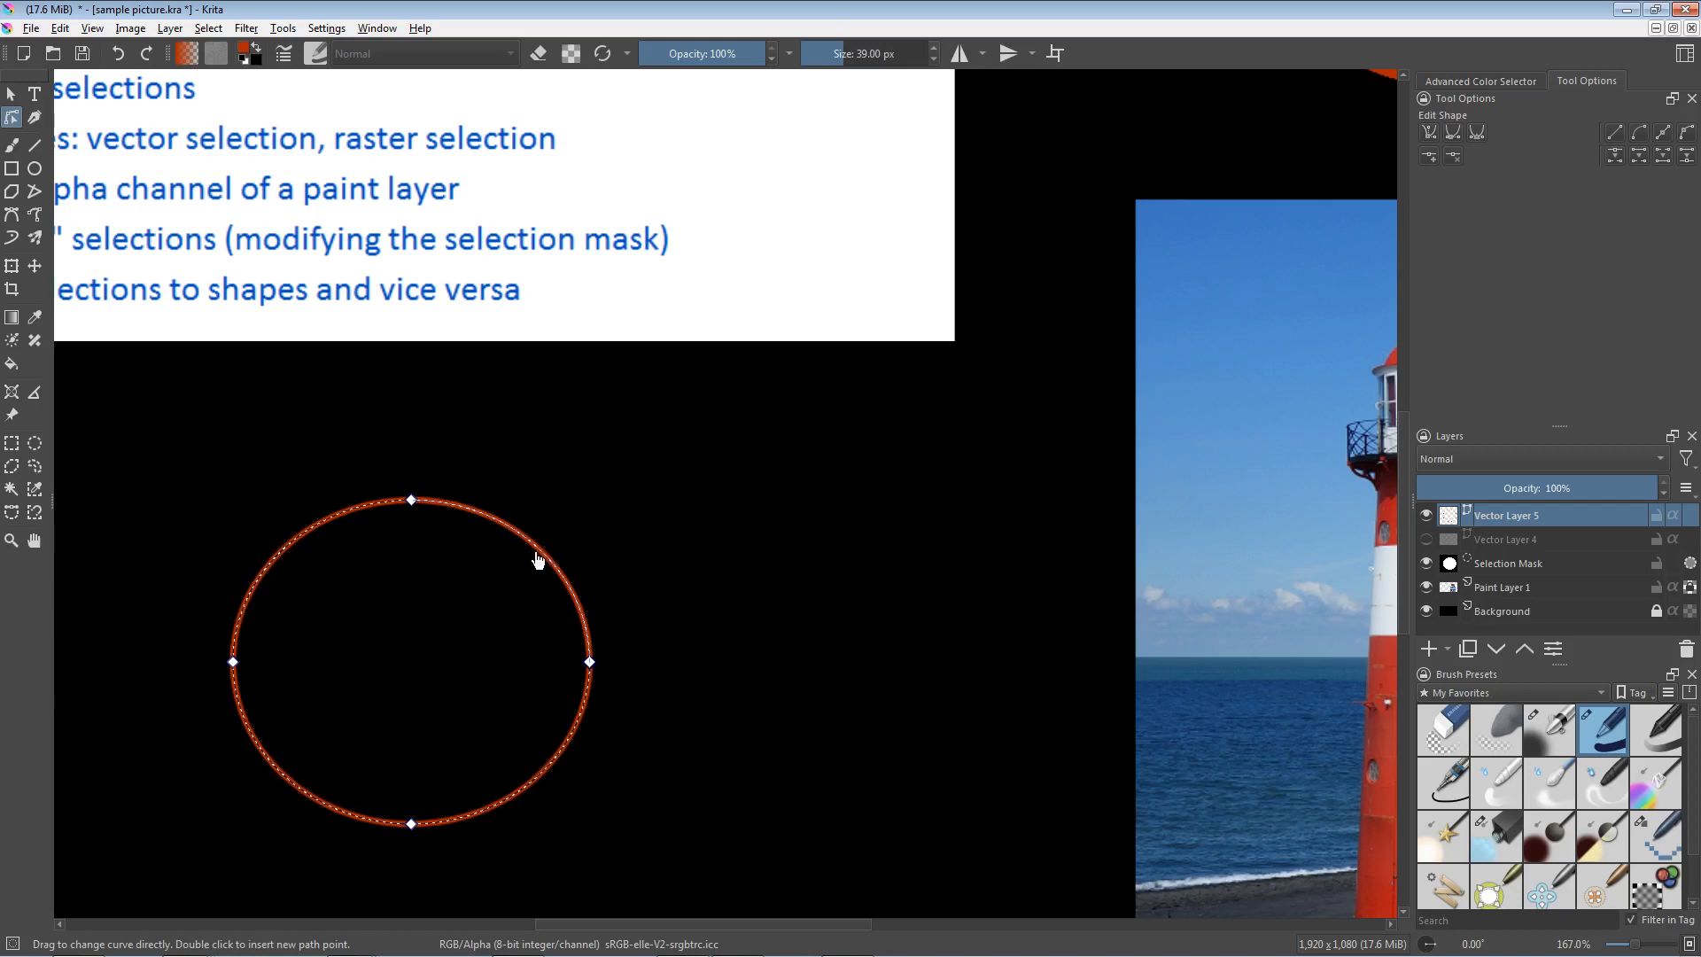
left_click_drag(539, 552, 666, 496)
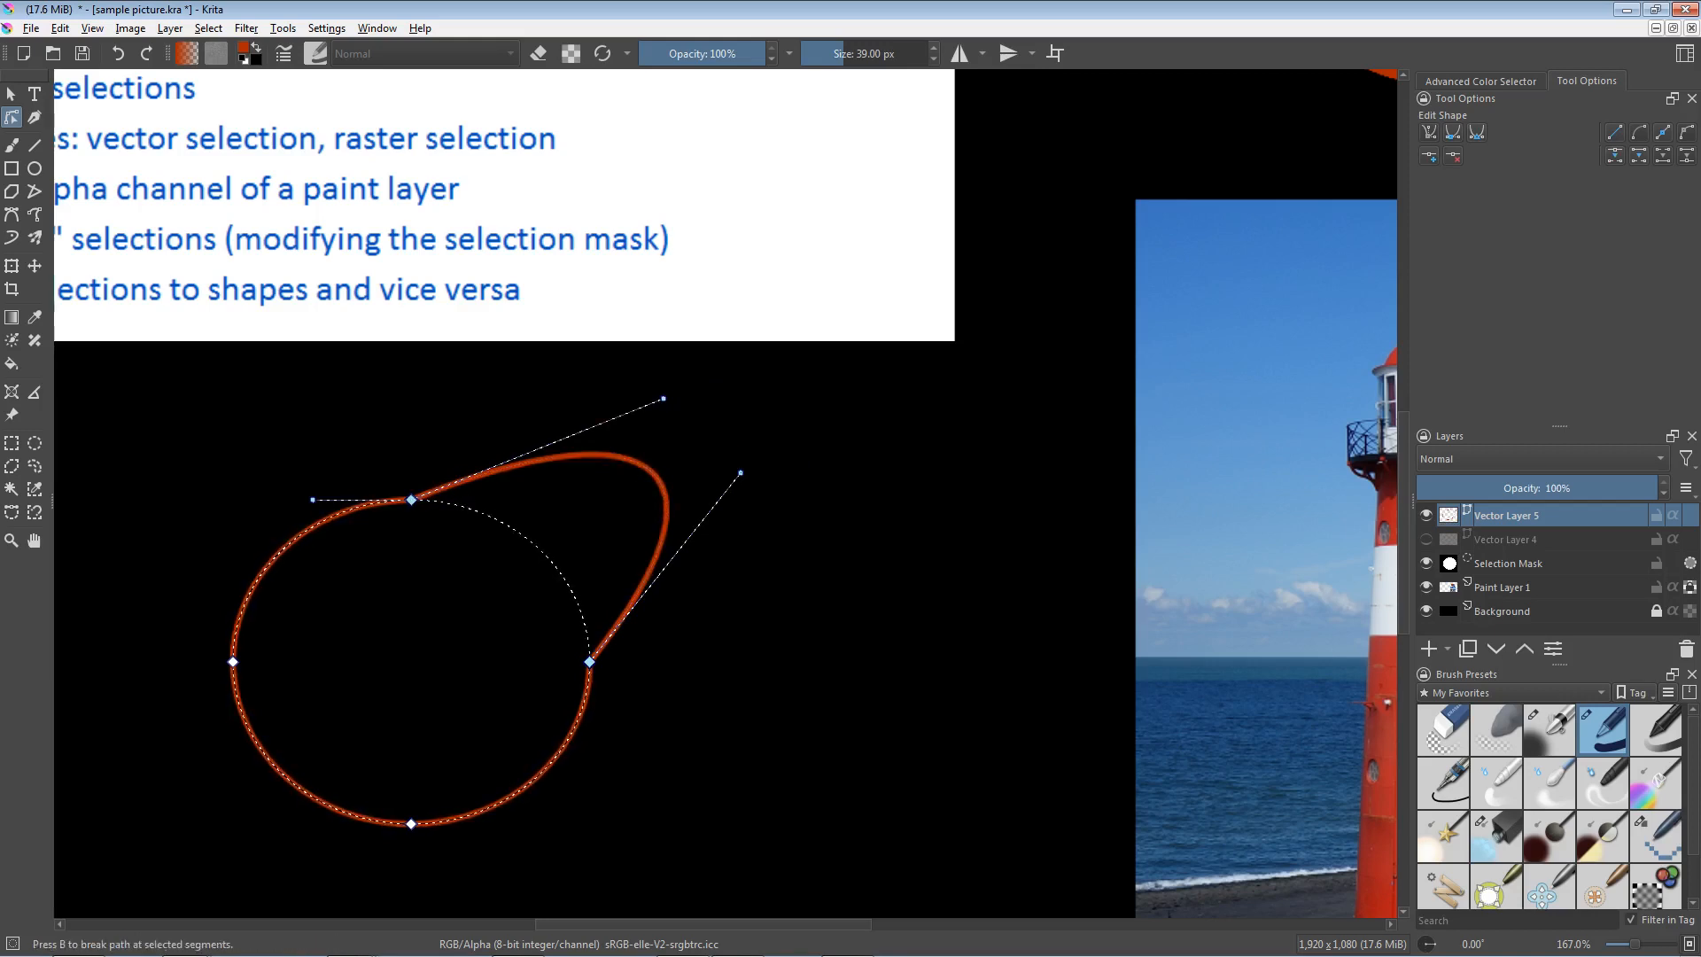
Step: Insert a point in the path's bulging upper-right segment and move it further outward
right_click(638, 464)
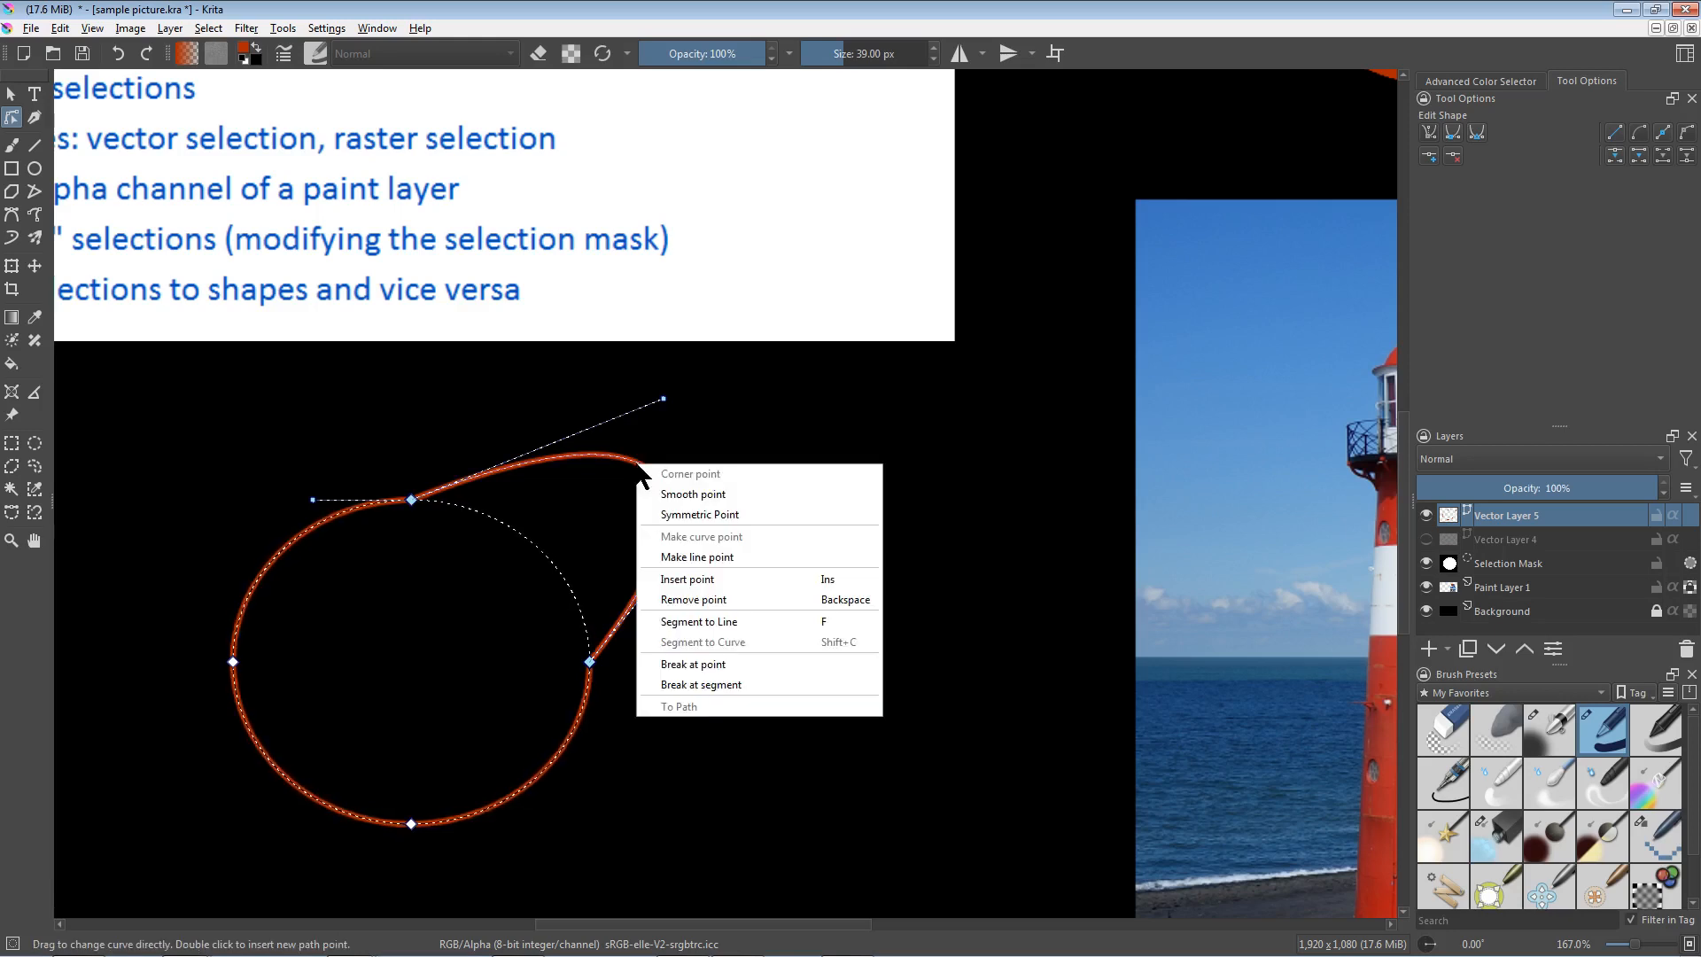
left_click(672, 578)
left_click_drag(636, 460, 694, 490)
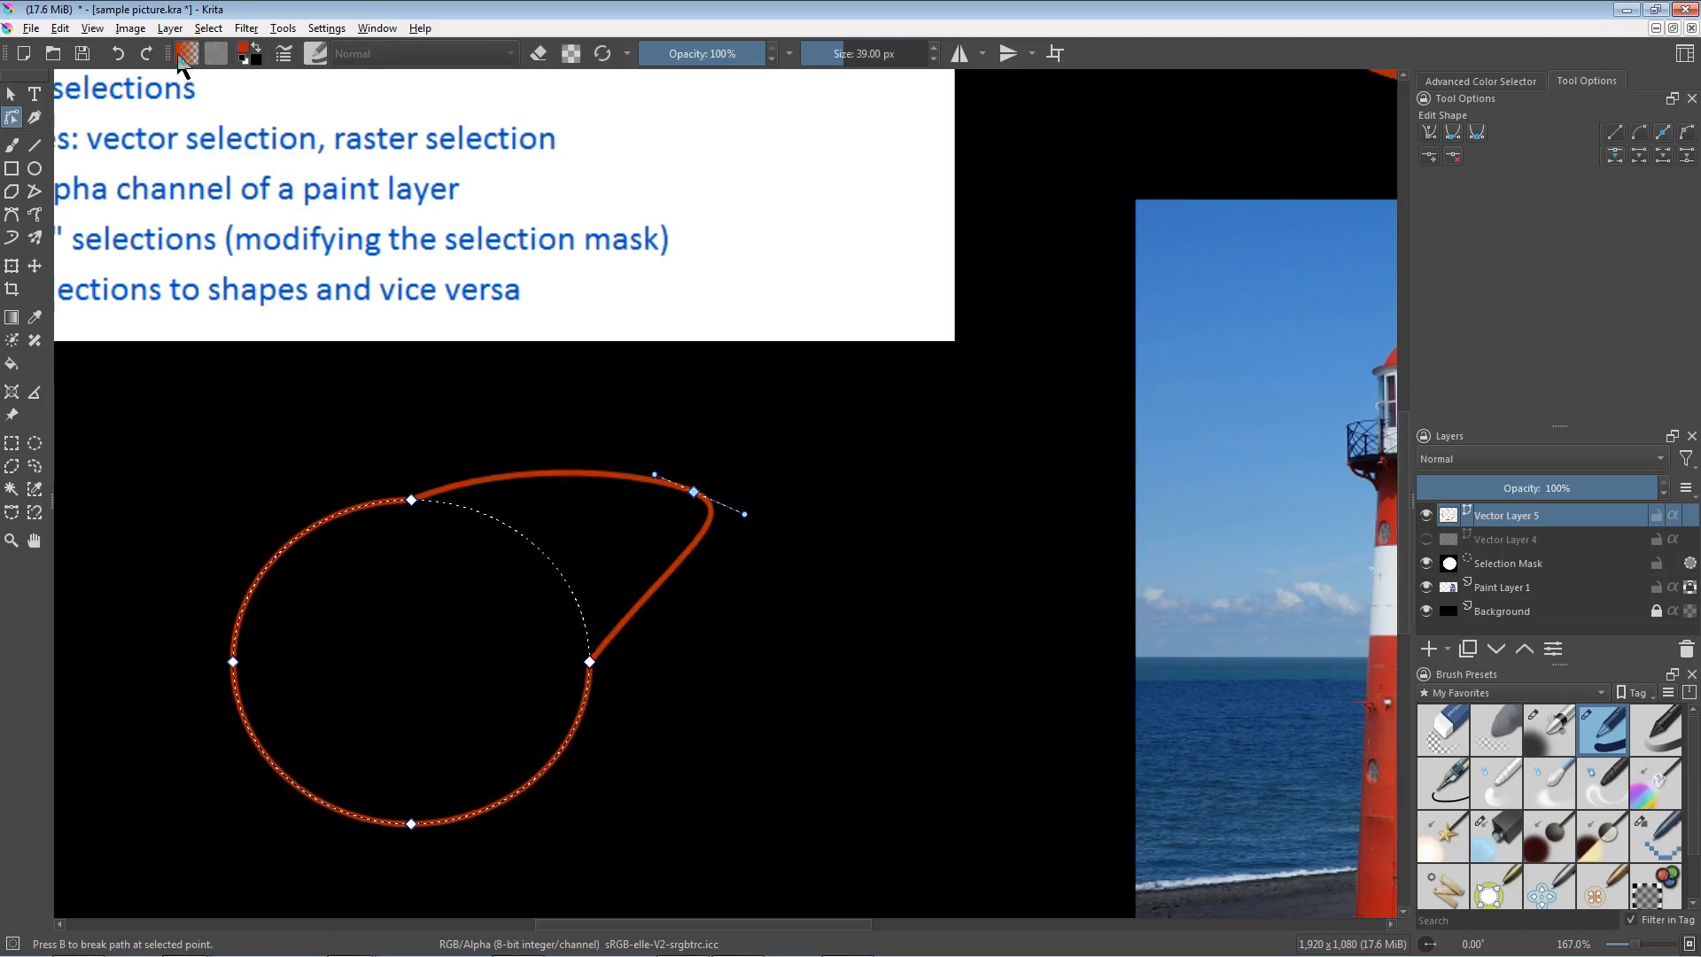
Step: Convert the reshaped path on Vector Layer 5 to a vector selection
left_click(209, 30)
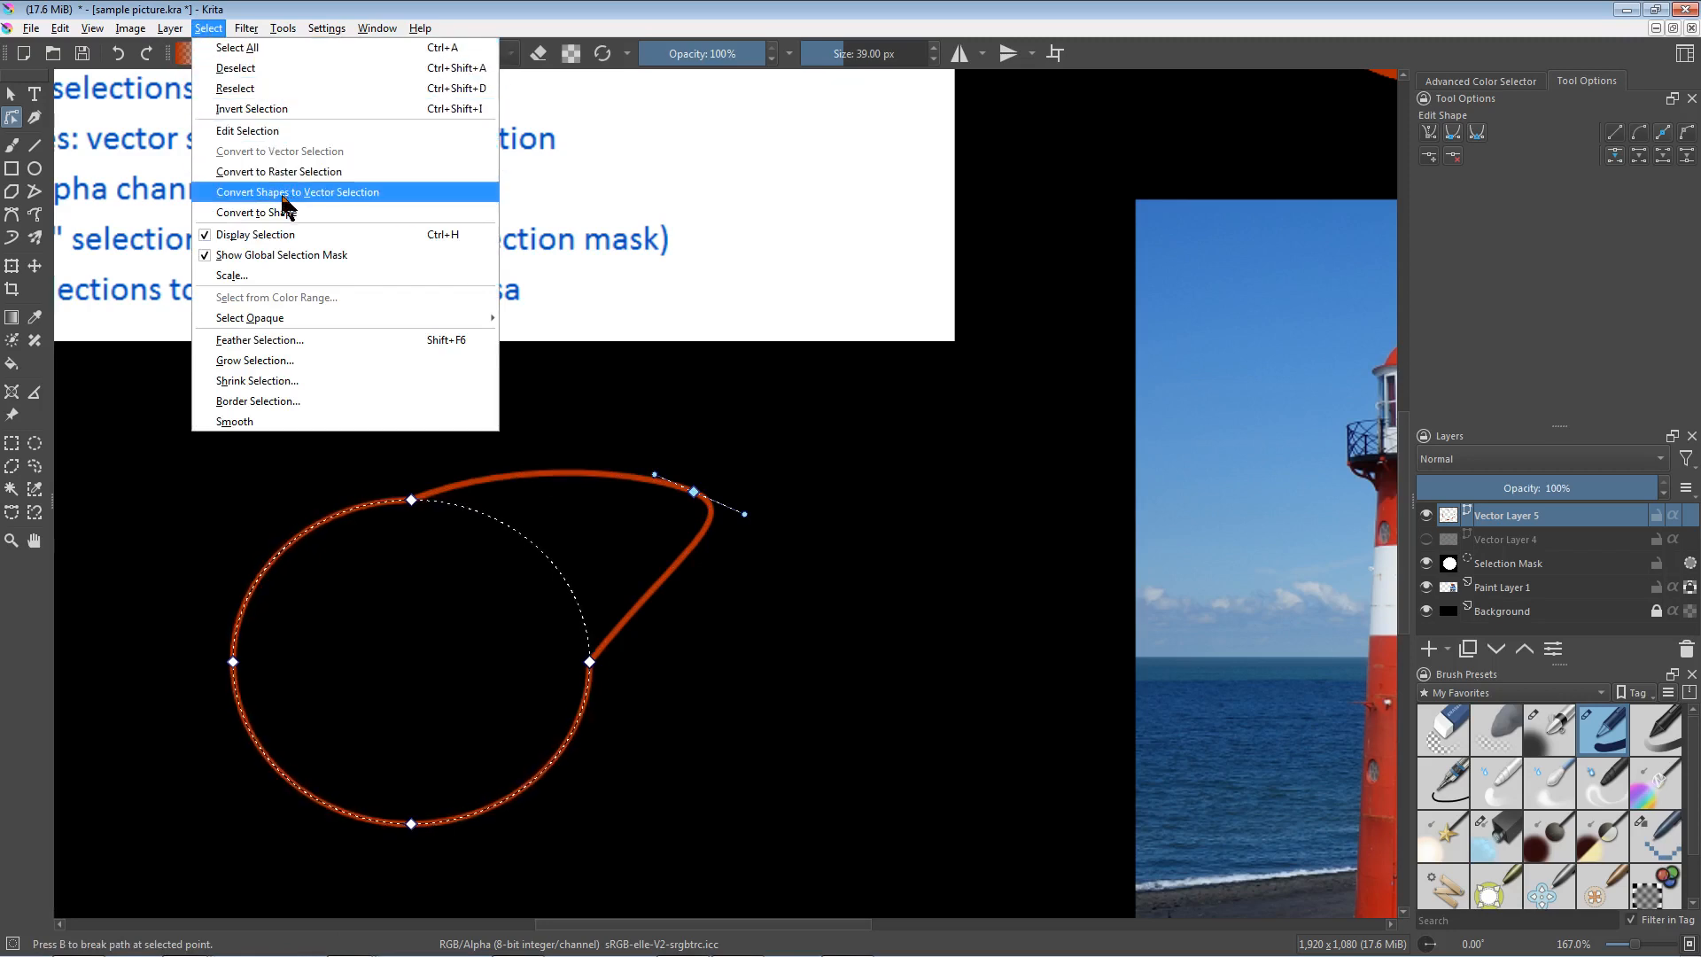
left_click(324, 195)
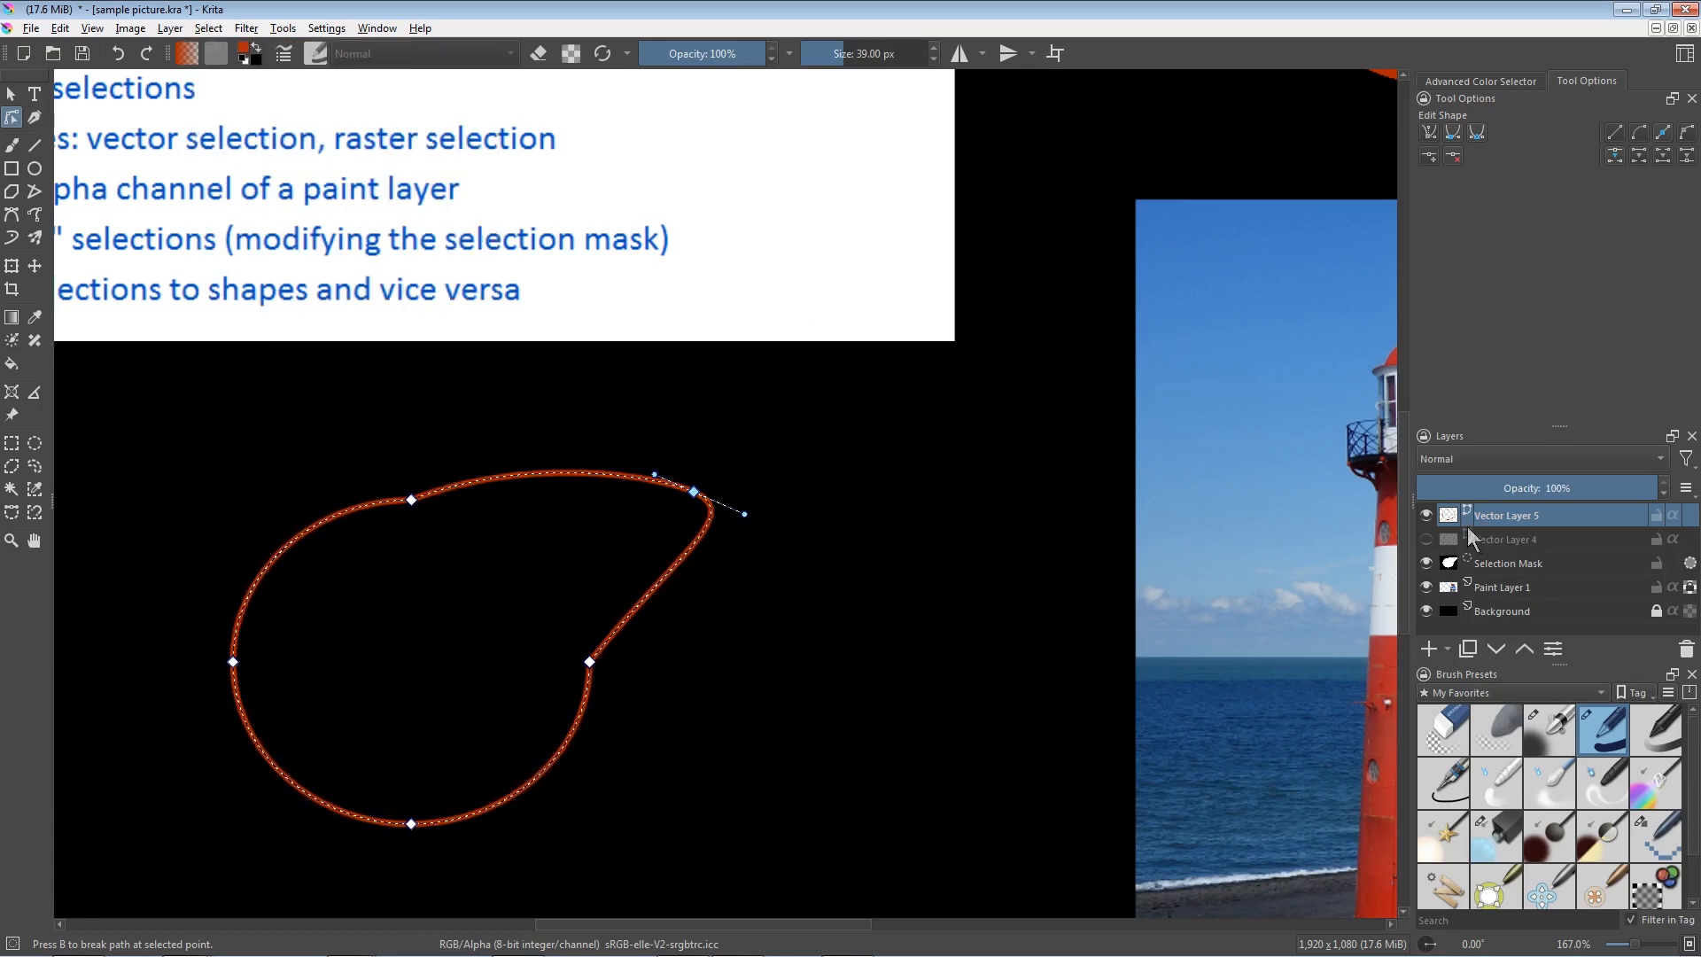
Step: Hide Vector Layer 5 and make Paint Layer 1 the active layer
left_click(1426, 514)
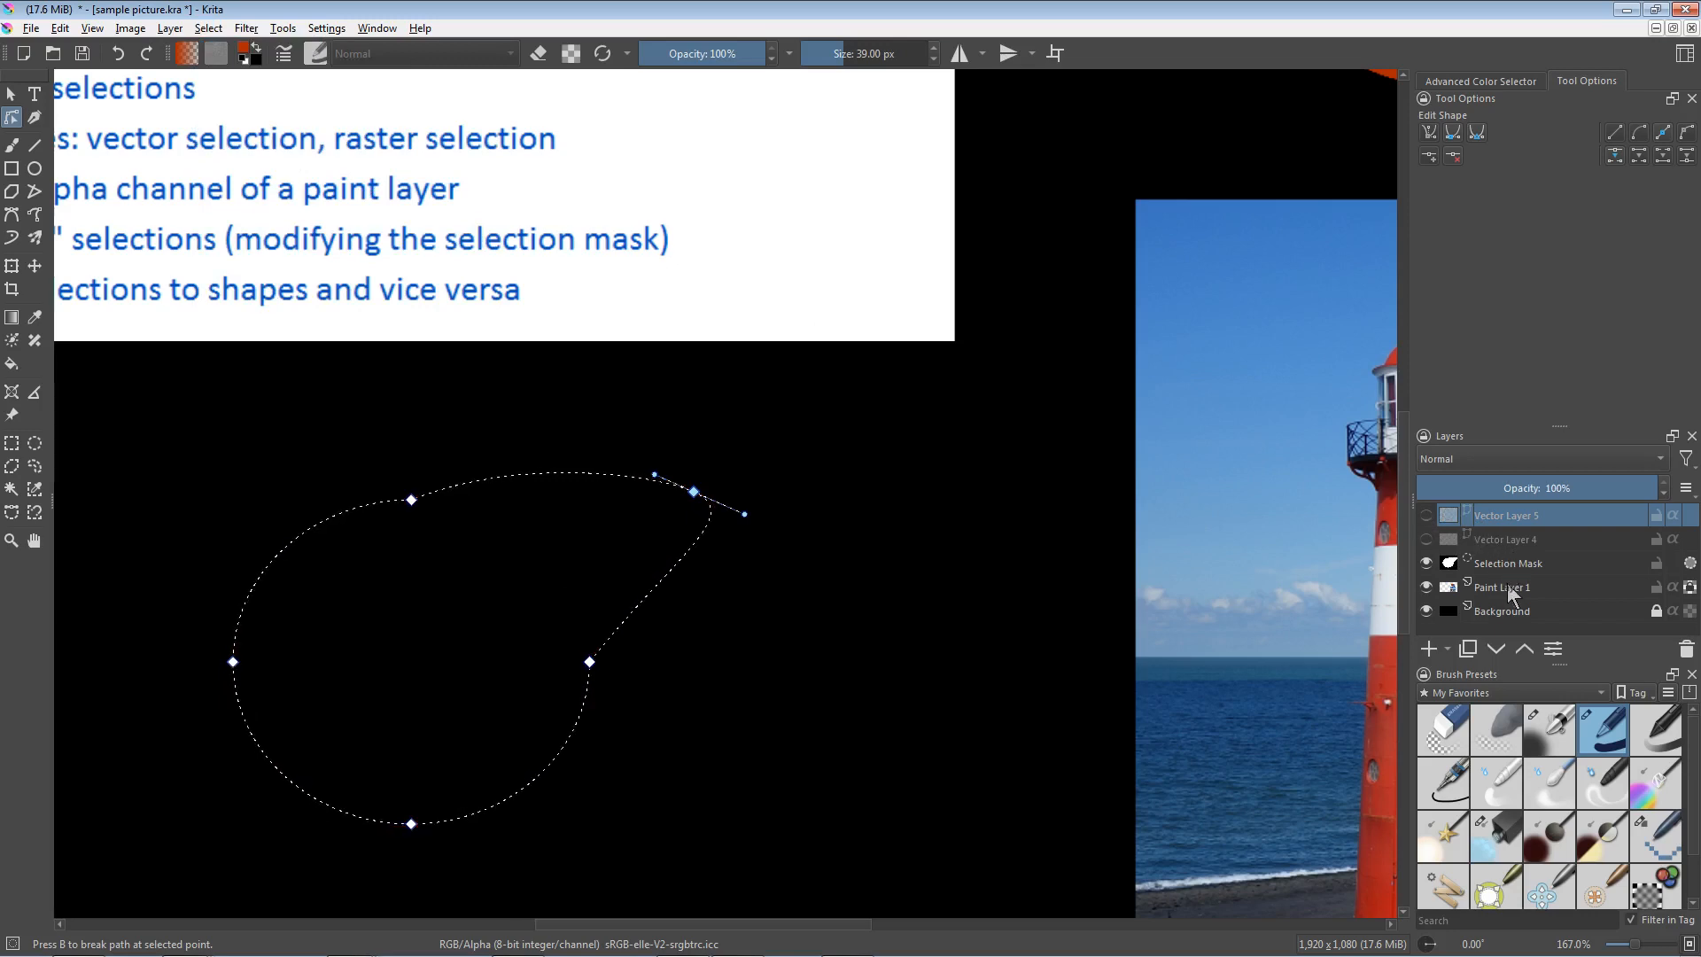
left_click(1508, 561)
left_click(1513, 586)
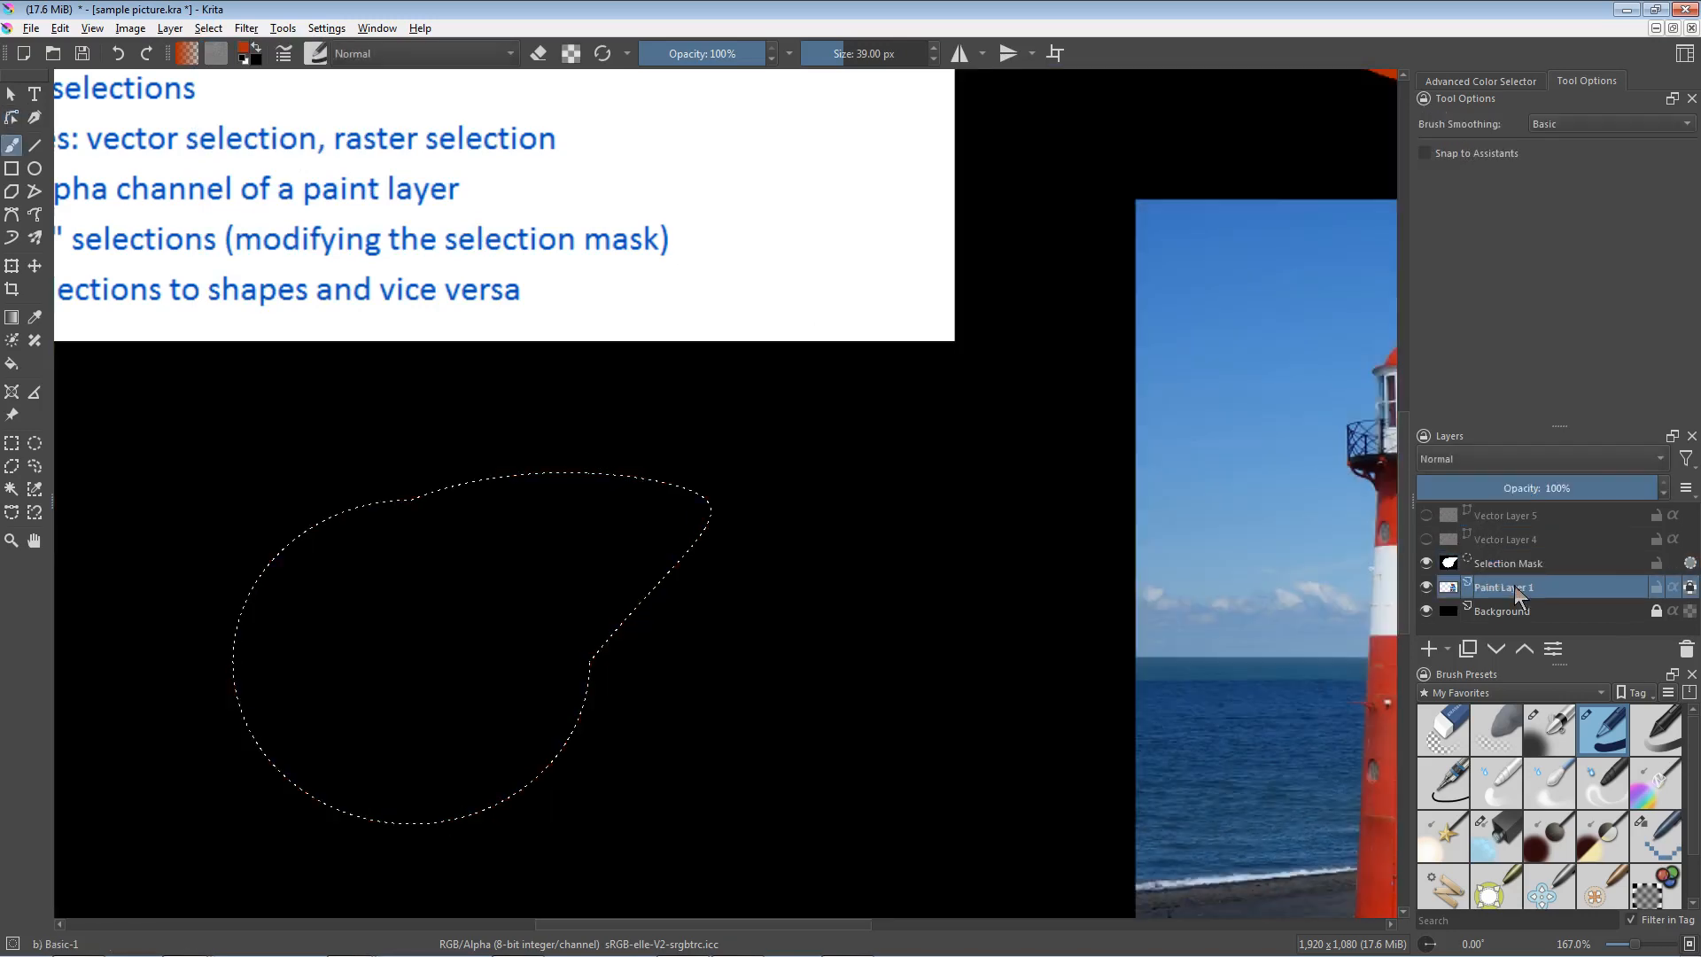